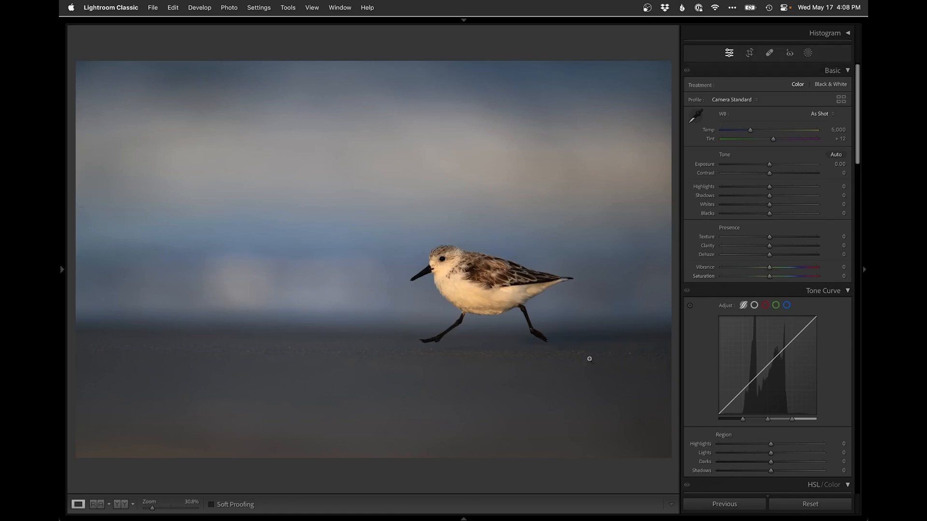
Straighten the photo by about -0.61° and tighten the crop around the running bird
key("r")
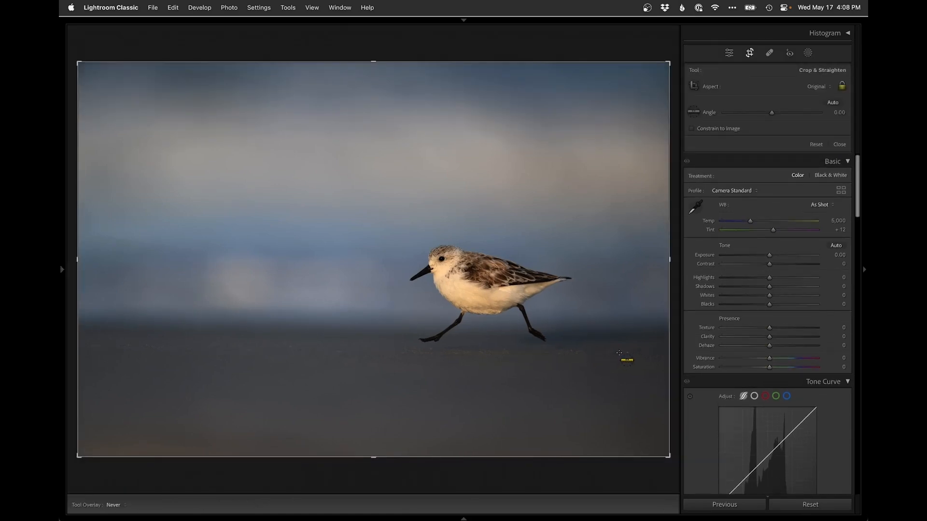
left_click_drag(619, 353, 113, 348)
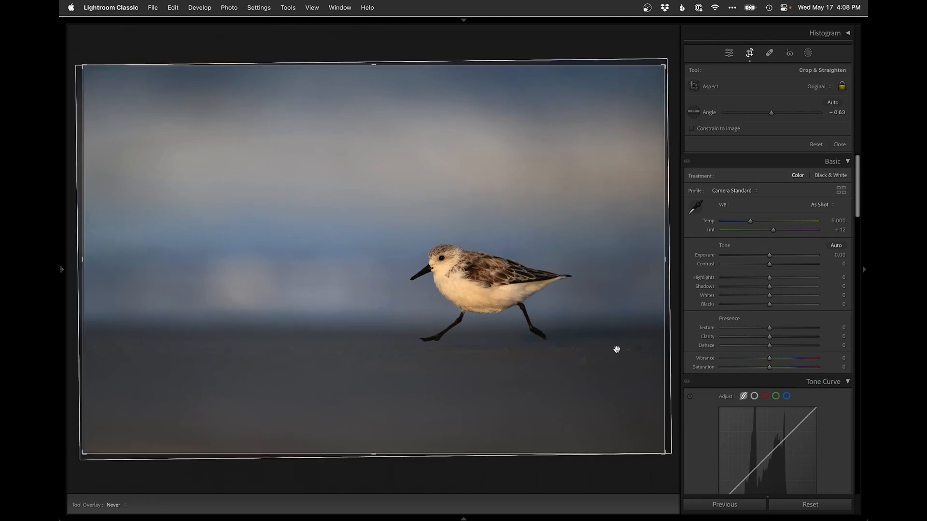
left_click_drag(366, 453, 365, 447)
left_click_drag(373, 274, 381, 281)
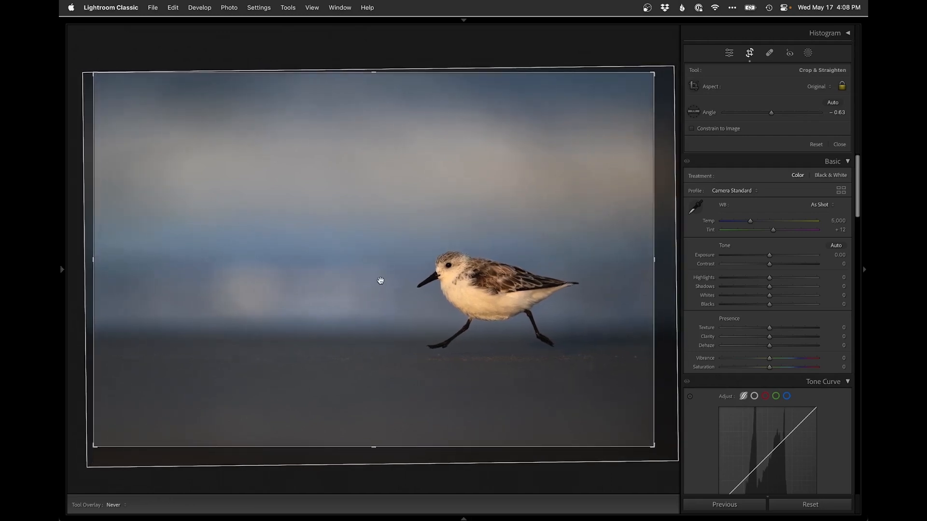
key("Return")
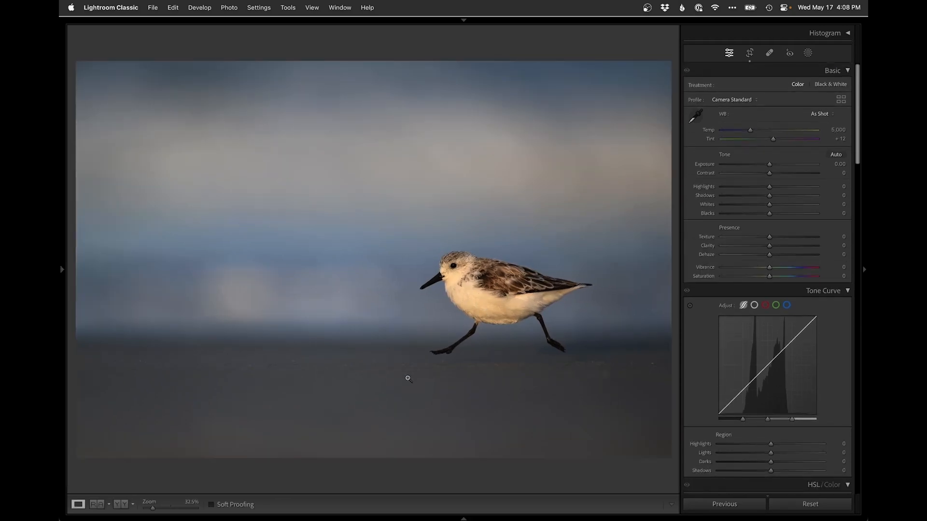
Raise Highlights to +27 and Saturation to +6 in the Basic panel
left_click(436, 360)
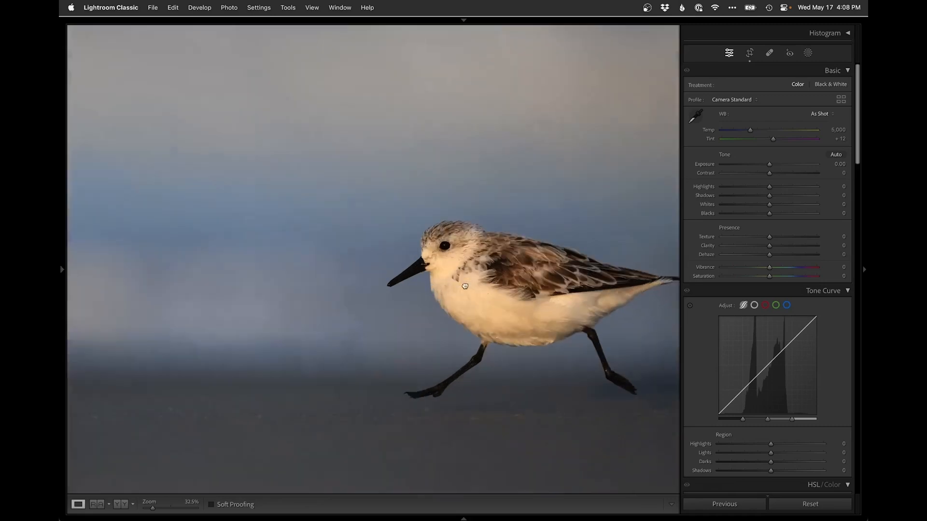
left_click(446, 291)
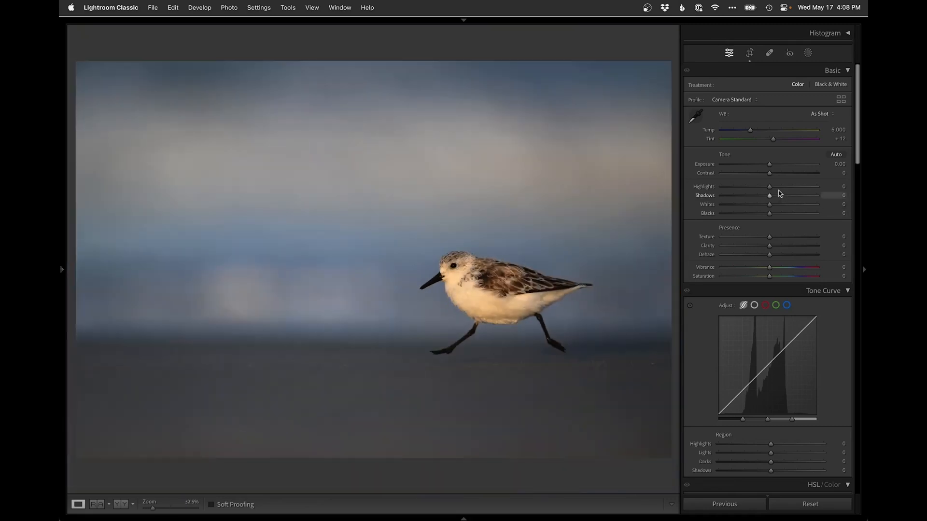
left_click_drag(778, 190, 783, 189)
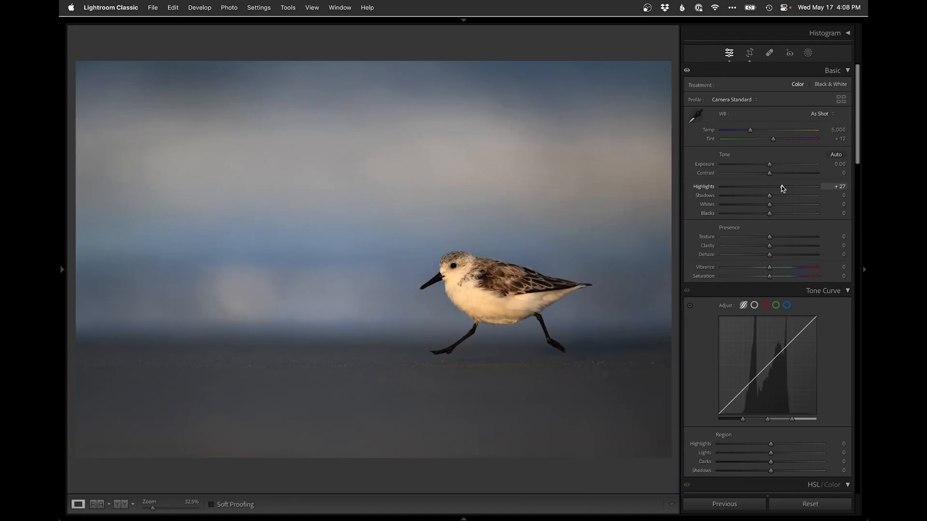
key("super+z")
key("super+shift+z")
left_click_drag(770, 276, 772, 276)
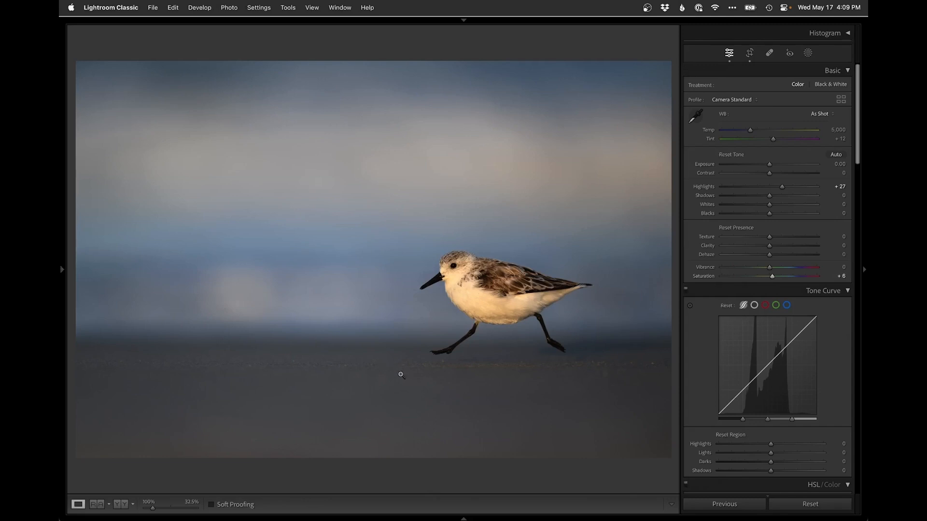
Open the photo for editing in Photoshop and add a new empty layer above the Background
key("super+e")
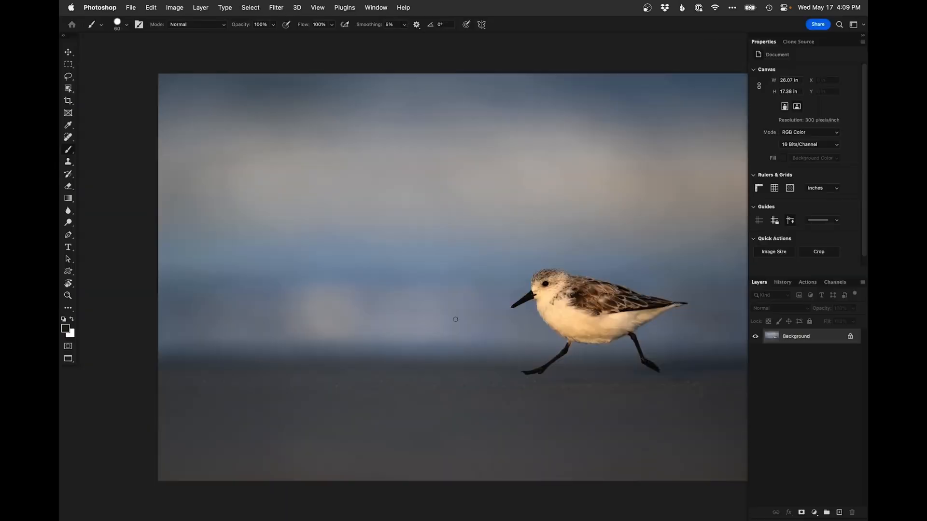
key("f")
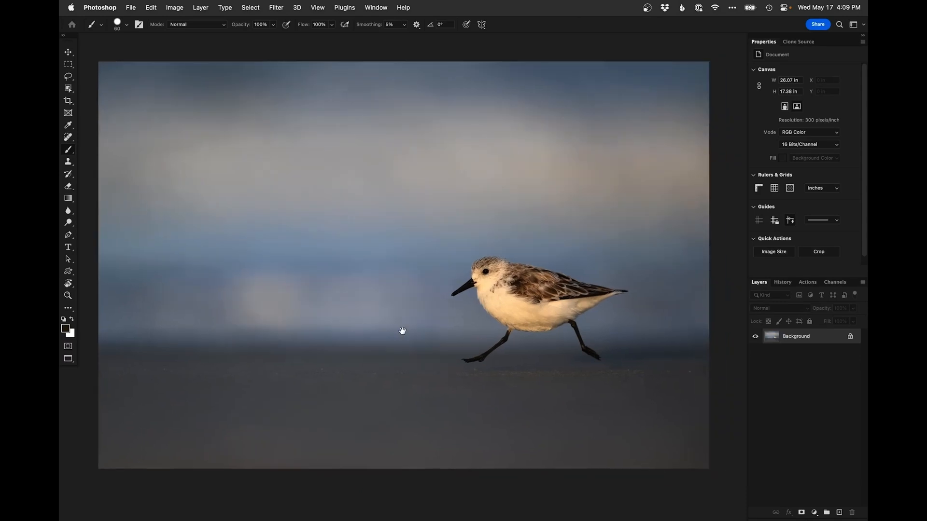
left_click(840, 511)
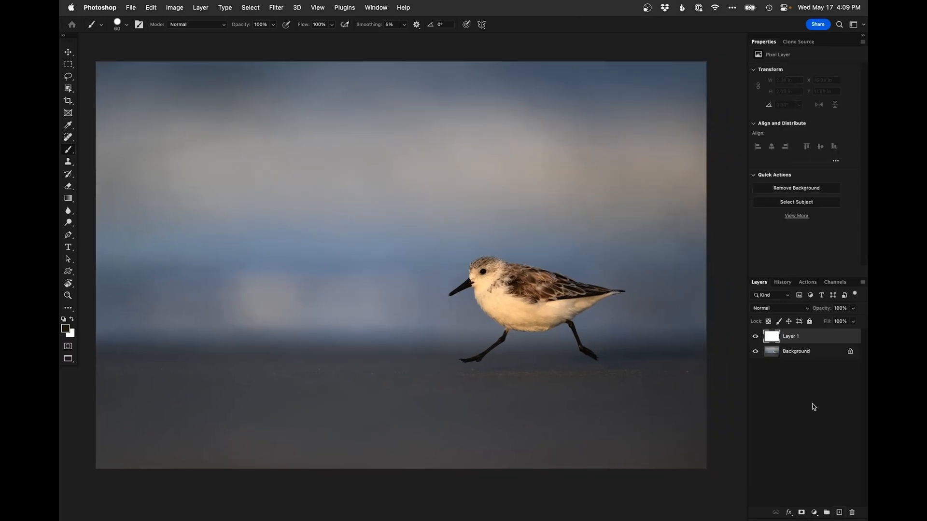
Clone out the bright blurry blobs in the background on the new layer with the Clone Stamp tool
key("s")
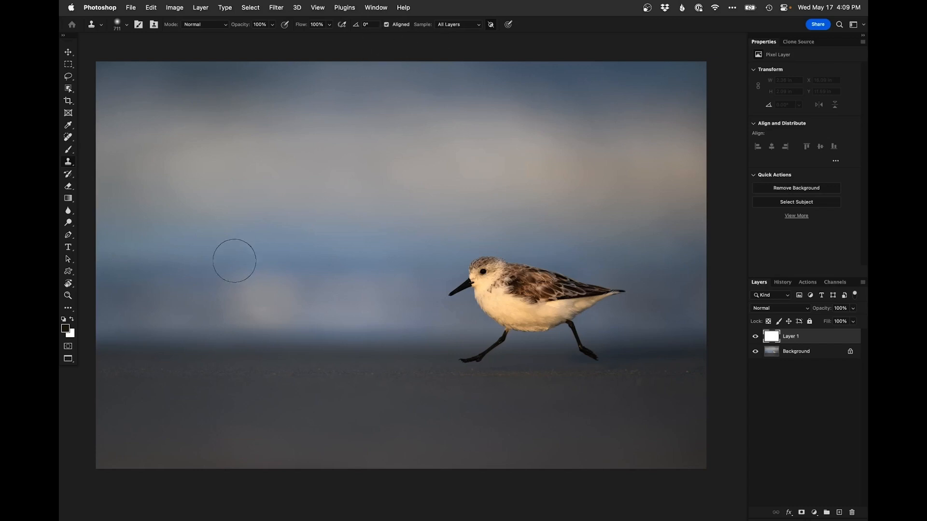
left_click_drag(377, 311, 426, 234)
mouse_move(236, 228)
left_mouse_down()
mouse_move(244, 227)
mouse_move(226, 218)
left_mouse_up()
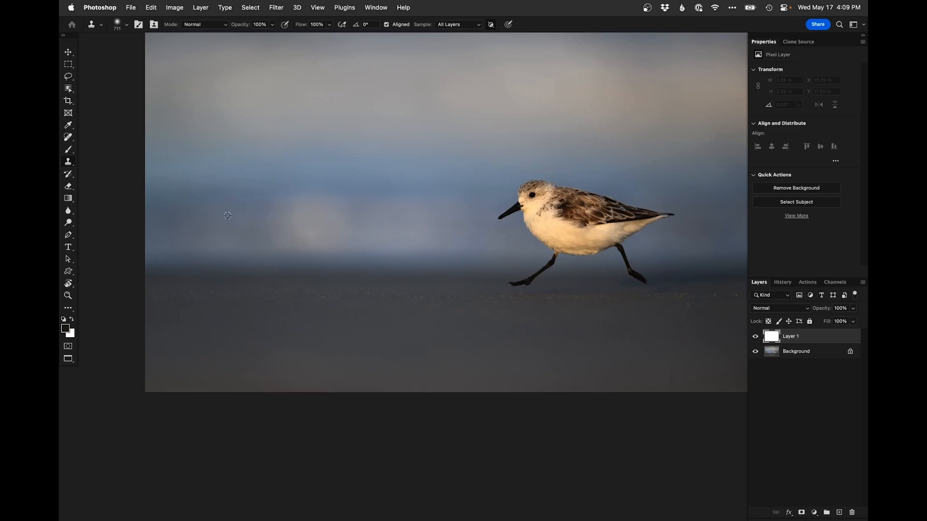
left_click(248, 212, "alt")
mouse_move(312, 213)
left_mouse_down()
mouse_move(289, 214)
mouse_move(315, 214)
mouse_move(333, 229)
mouse_move(299, 232)
left_mouse_up()
mouse_move(378, 217)
left_mouse_down()
mouse_move(313, 219)
mouse_move(326, 226)
mouse_move(305, 216)
mouse_move(328, 206)
left_mouse_up()
left_click(333, 212, "alt")
mouse_move(204, 224)
left_mouse_down()
mouse_move(345, 229)
mouse_move(204, 213)
mouse_move(166, 217)
left_mouse_up()
left_click(320, 208, "alt")
left_click_drag(203, 220, 384, 222)
left_click(216, 211, "alt")
mouse_move(292, 235)
left_mouse_down()
mouse_move(422, 223)
mouse_move(373, 228)
left_mouse_up()
left_click_drag(439, 231, 380, 284)
left_click_drag(376, 248, 368, 251)
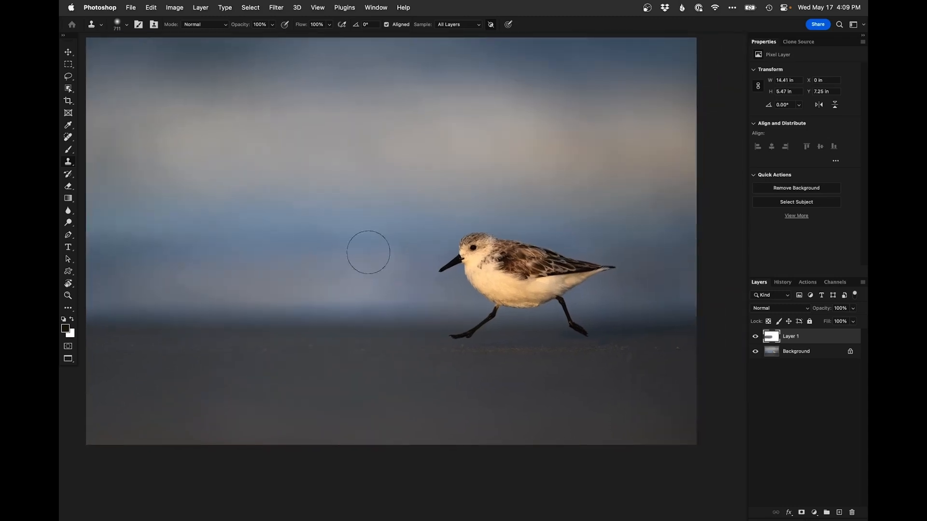
Toggle the cloned layer to compare, then clone out a distraction on the sand behind the bird
left_click(755, 337)
left_click(756, 336)
left_click_drag(361, 294, 300, 248)
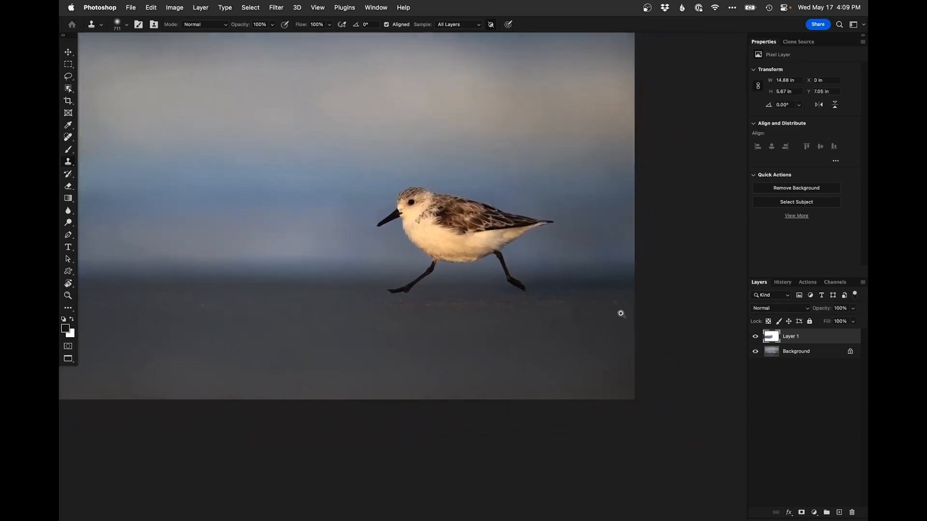
left_click(603, 296, "super")
left_click_drag(614, 314, 583, 295)
Remove small specks on the sand near the bird's feet with the Spot Healing Brush
key("j")
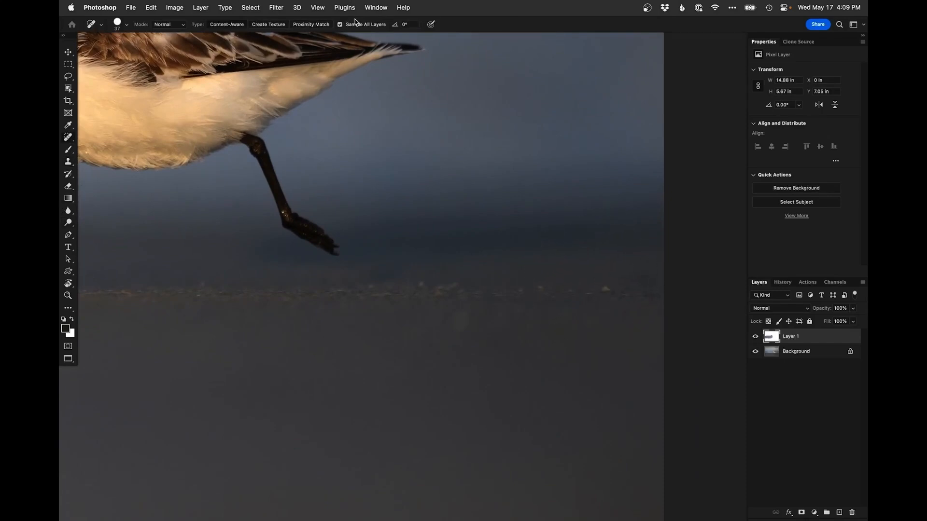
left_click(605, 288)
left_click(344, 291, "alt")
left_click(345, 291, "alt")
left_click(346, 292, "alt")
left_click(346, 292, "alt")
left_click_drag(322, 310, 478, 342)
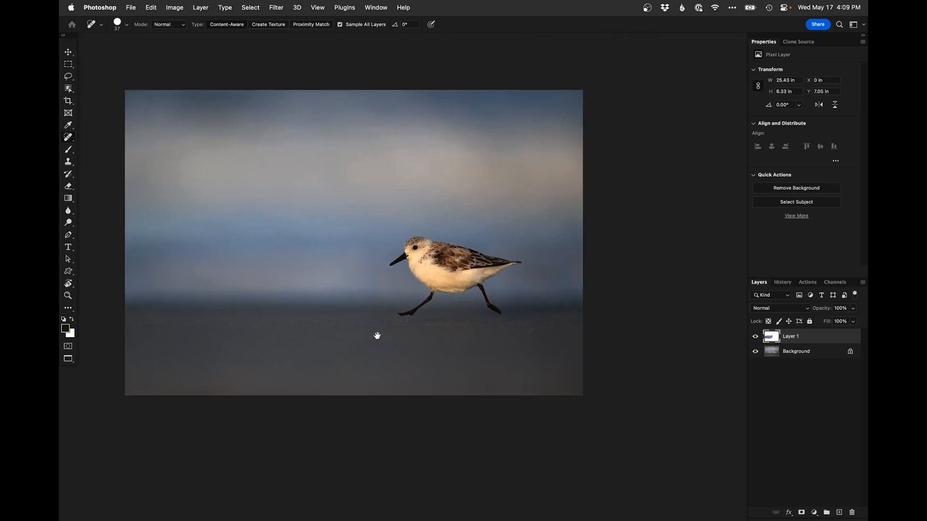
left_click_drag(384, 325, 385, 331)
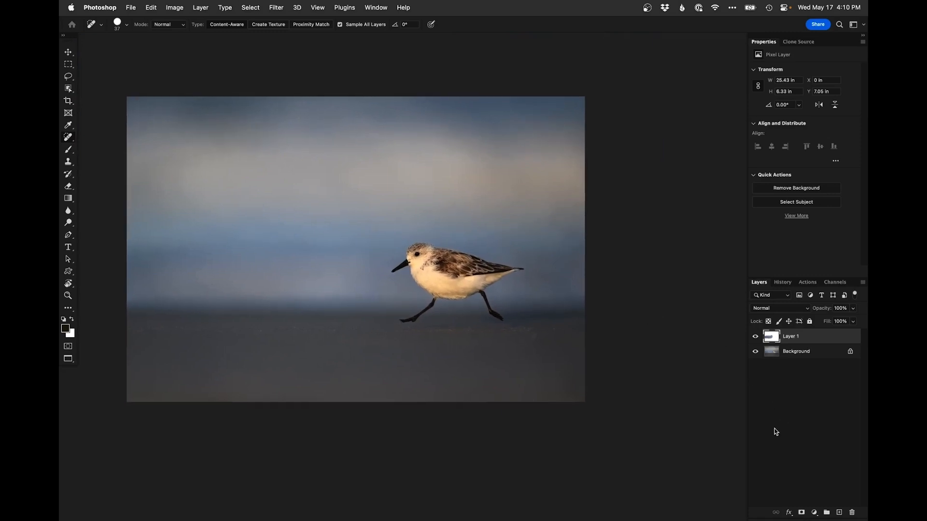
Add a Curves adjustment layer, raising the Blue curve (input 149 to output 169) and lowering Red to output 147
left_click(814, 512)
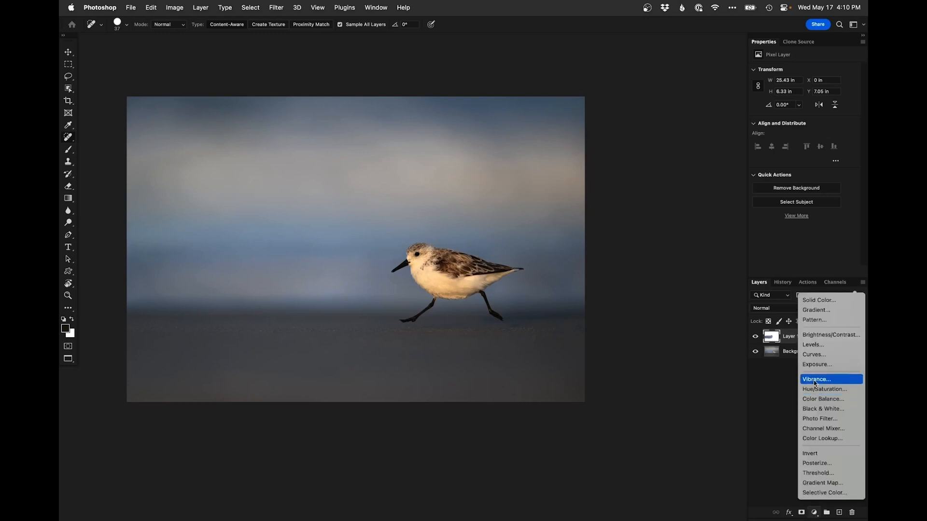
left_click(813, 354)
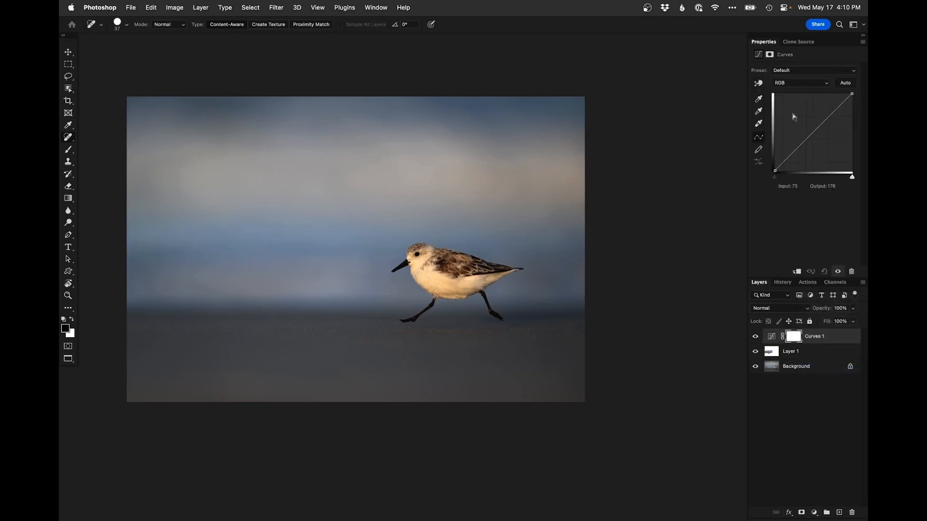
left_click(800, 85)
left_click(796, 111)
left_click(820, 122)
left_click(814, 83)
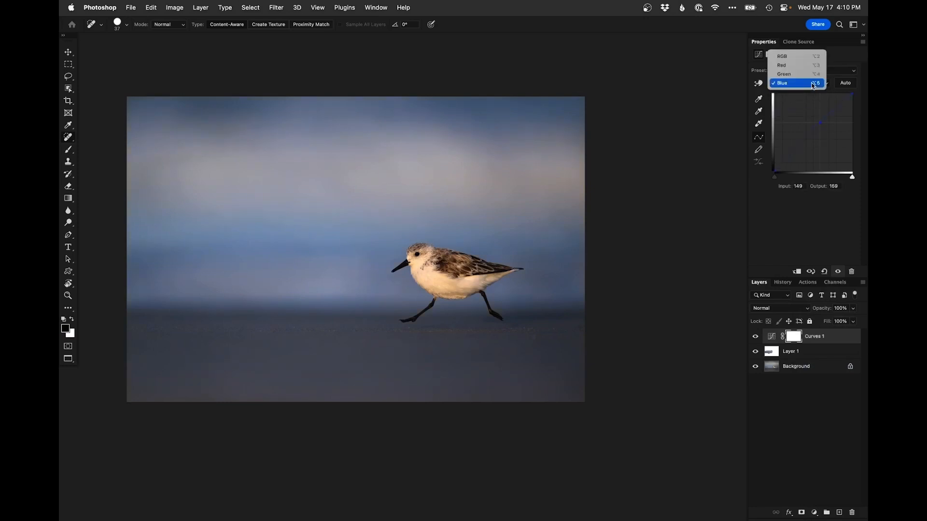
left_click(801, 65)
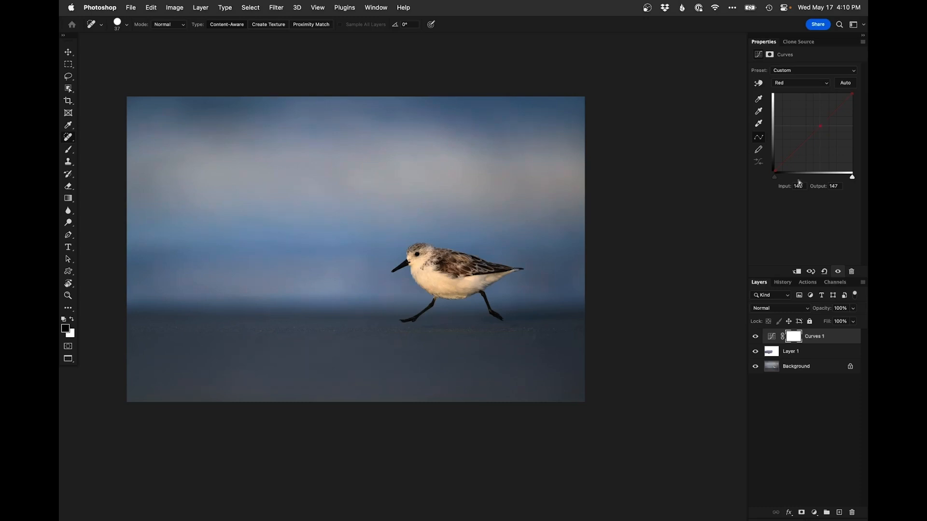
Invert the Curves layer mask to black and switch to the Brush tool
key("super+i")
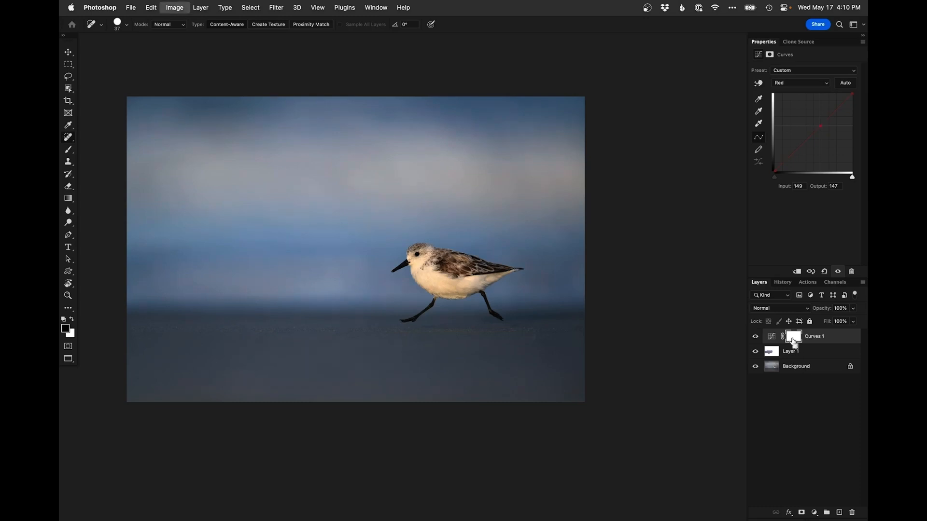
key("b")
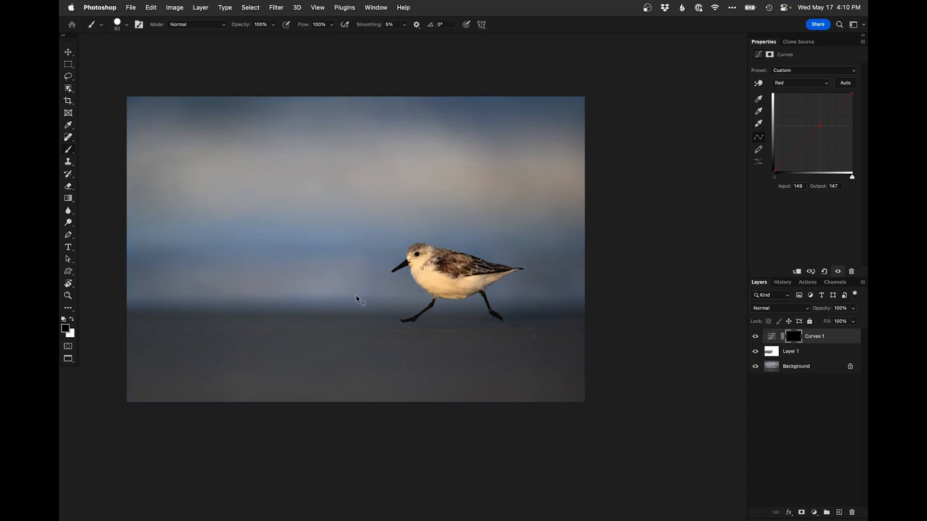
Select the subject on the Background layer, inverse the selection, pick the Curves mask, and deselect
left_click(780, 369)
left_click(250, 8)
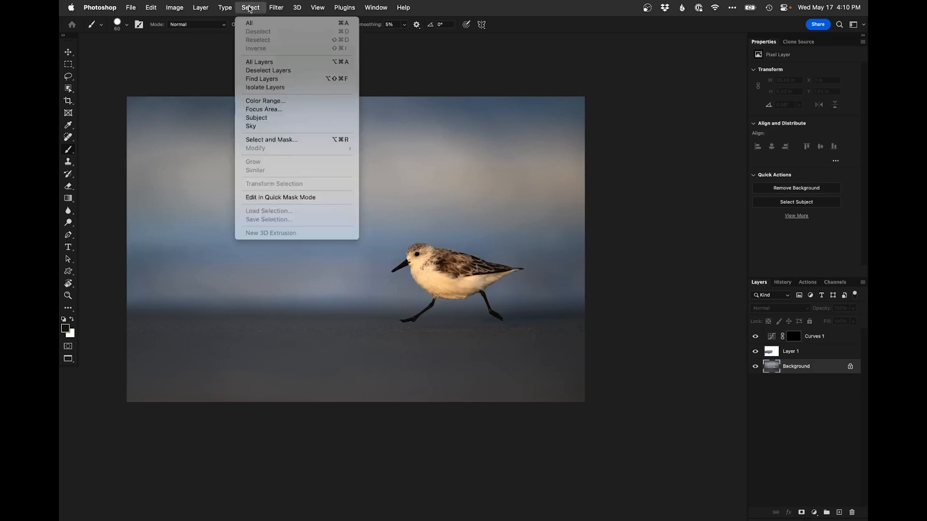
left_click(283, 120)
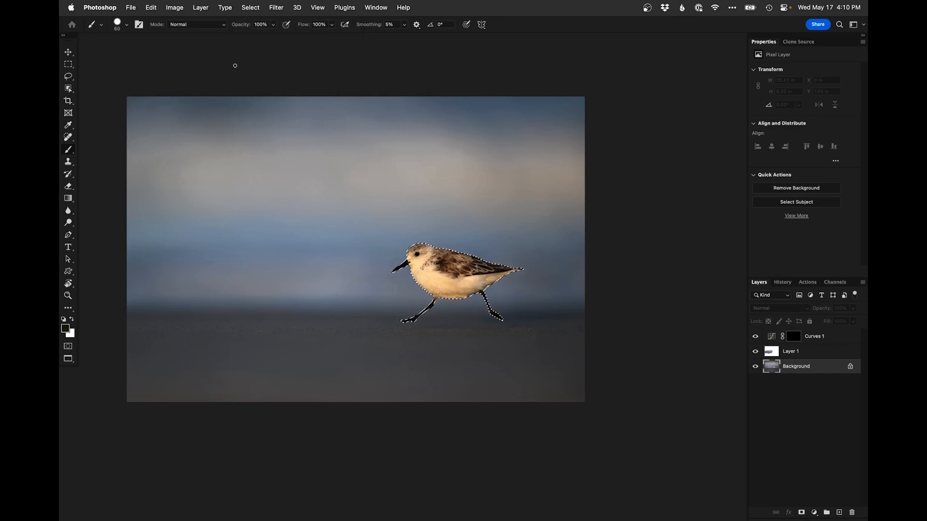
left_click(250, 8)
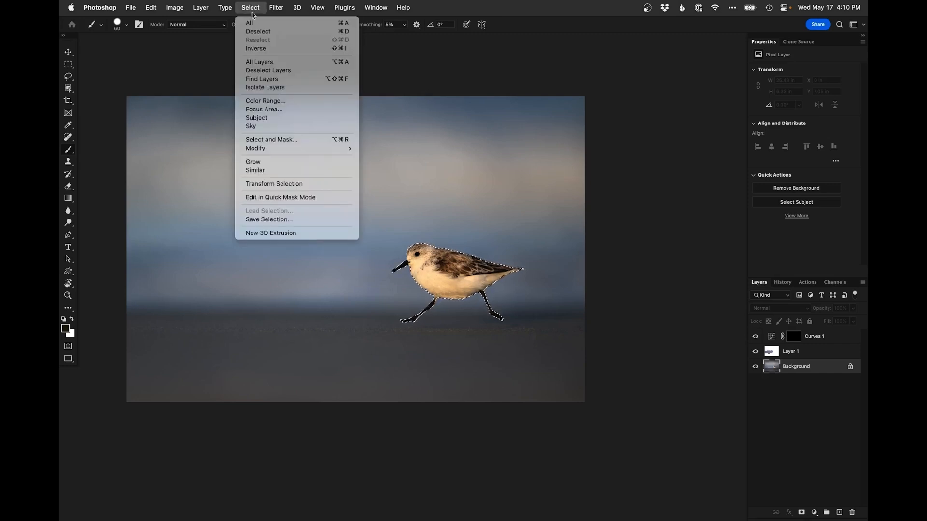
left_click(263, 48)
left_click(794, 338)
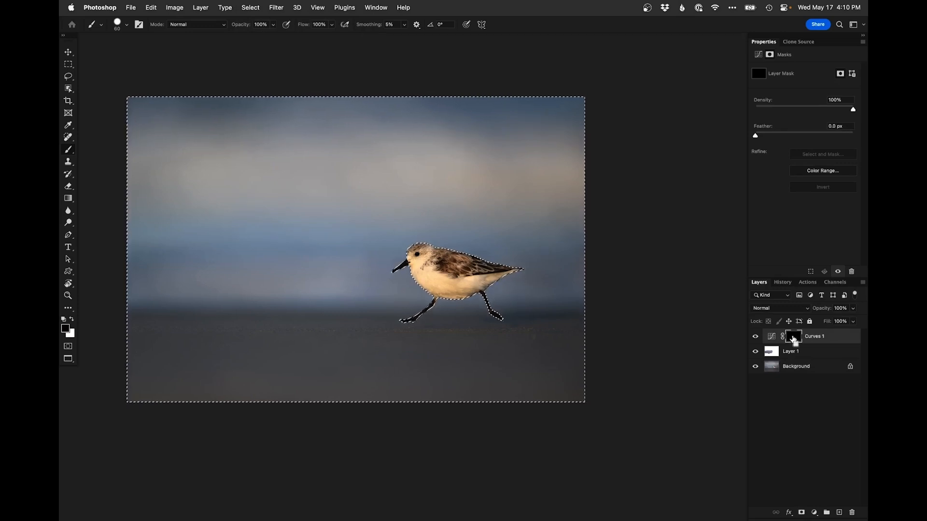
key("super+d")
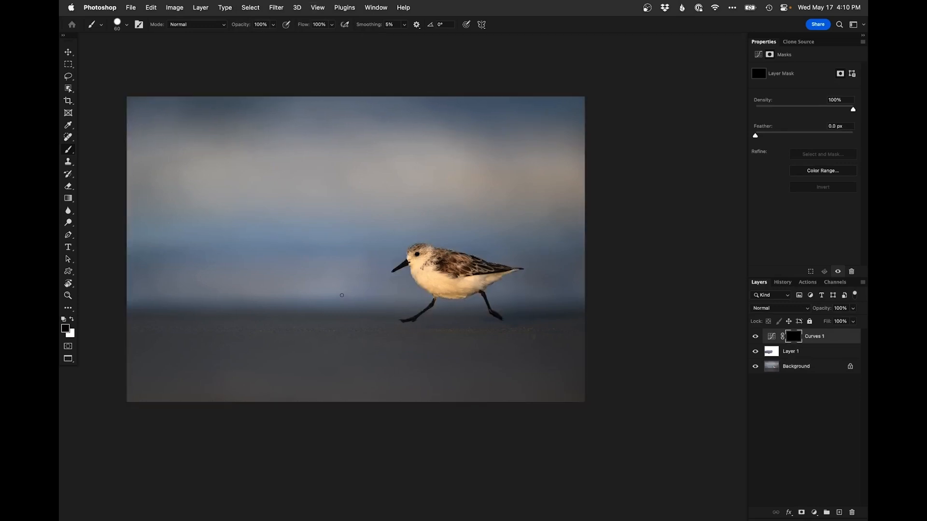
Choose a large soft round brush and paint white on the Curves mask across the background
left_click_drag(333, 279, 328, 281)
right_click(328, 282)
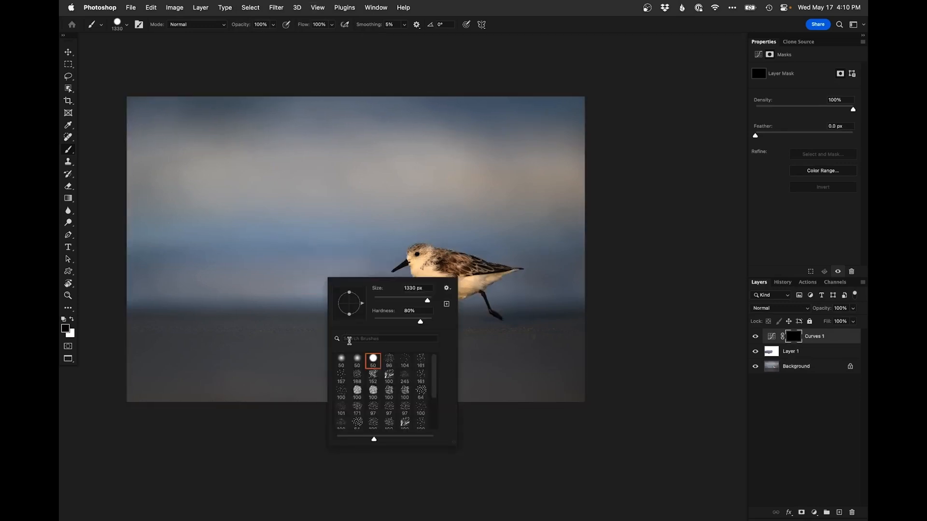
double_click(342, 365)
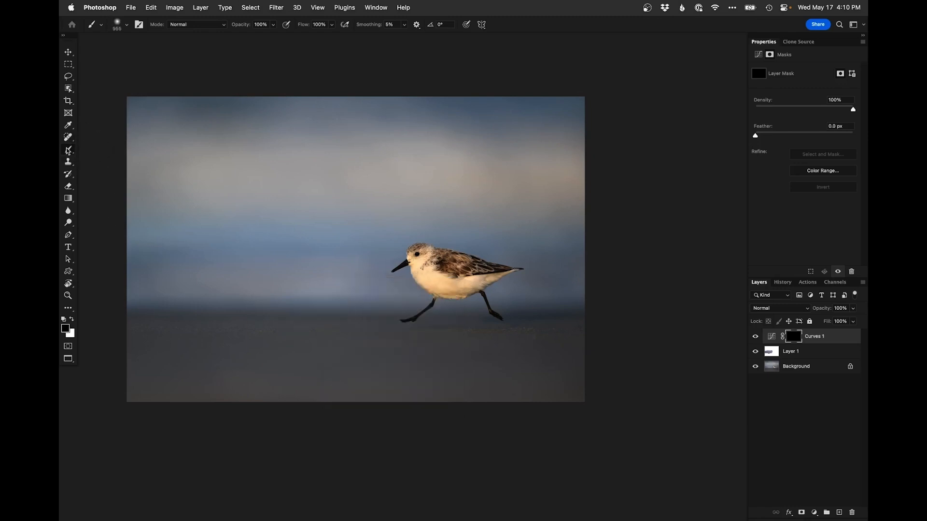
left_click_drag(261, 239, 302, 239)
key("x")
mouse_move(168, 217)
left_mouse_down()
mouse_move(624, 161)
mouse_move(297, 112)
mouse_move(538, 108)
mouse_move(60, 123)
left_mouse_up()
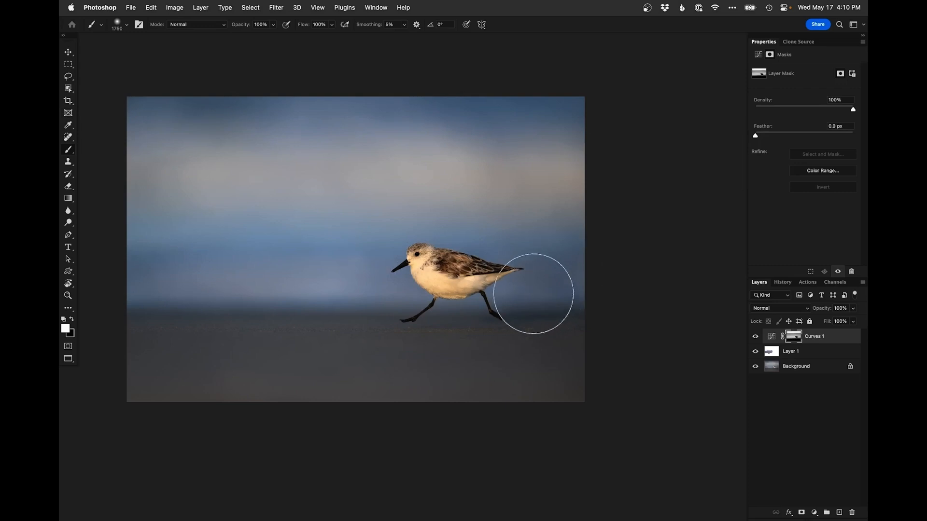
Toggle the Curves layer on and off and zoom in to examine the bird's head
left_click_drag(538, 359, 491, 358)
key("x")
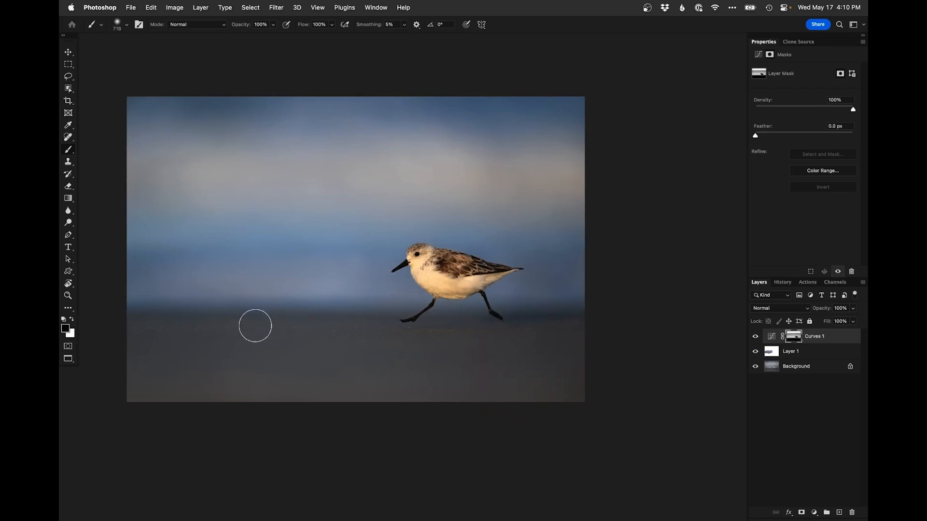
left_click(755, 338)
left_click(755, 339)
left_click_drag(482, 339, 524, 371)
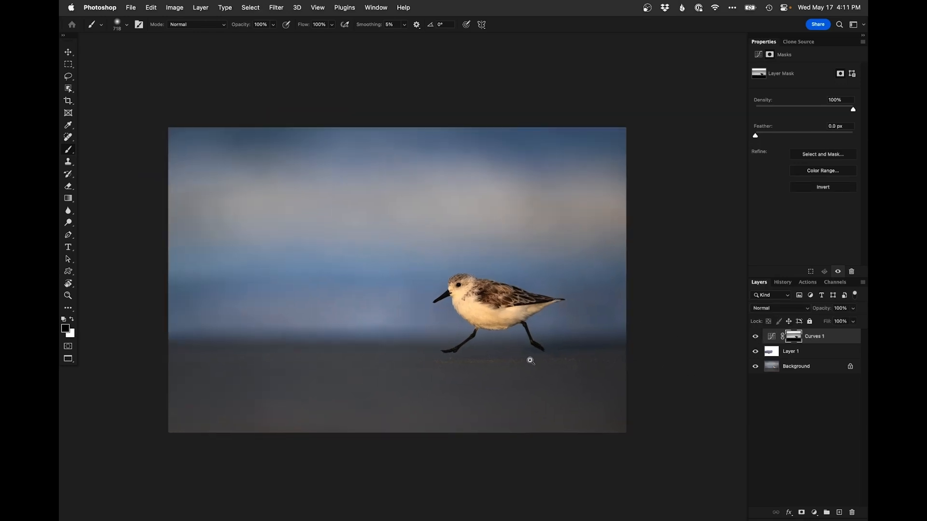
left_click(513, 352)
left_click(436, 266)
left_click(436, 267)
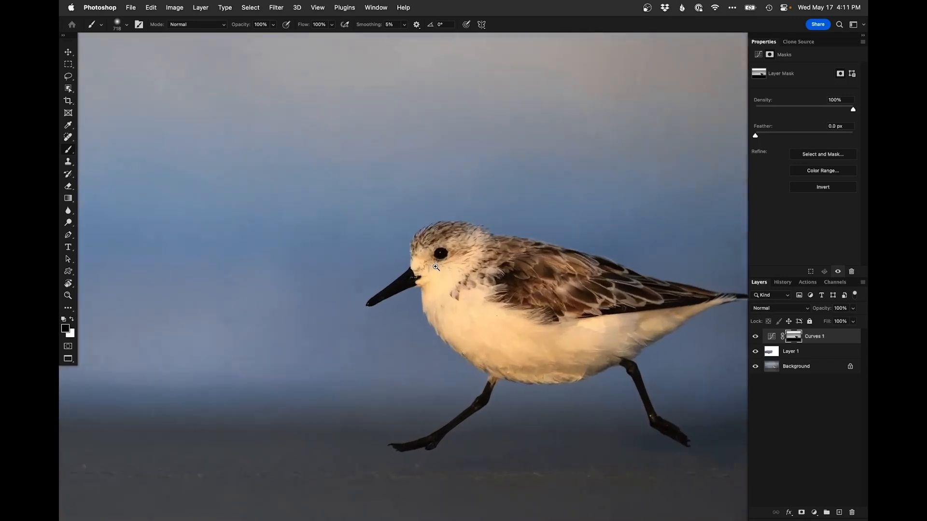
left_click(436, 267)
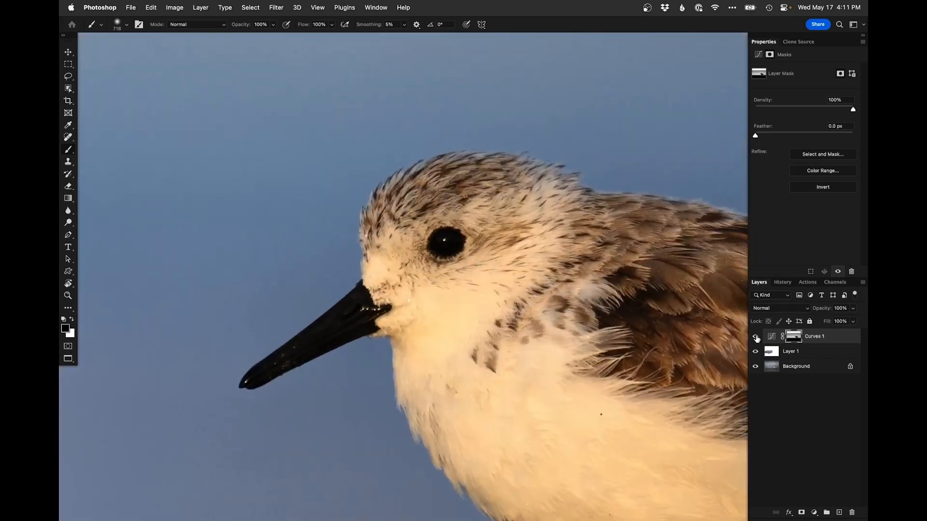
Add a second Curves adjustment layer, bend the curve upward to brighten, and invert its mask to black
left_click(815, 516)
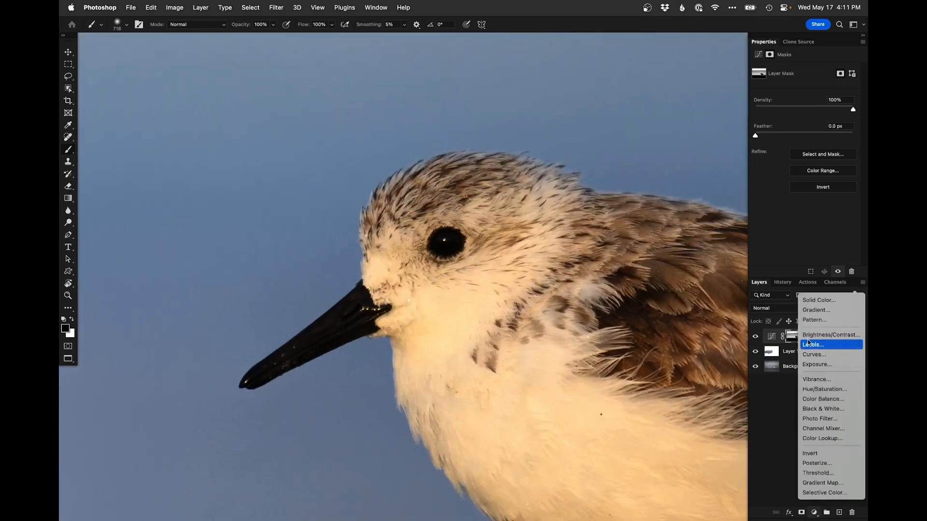
left_click(821, 352)
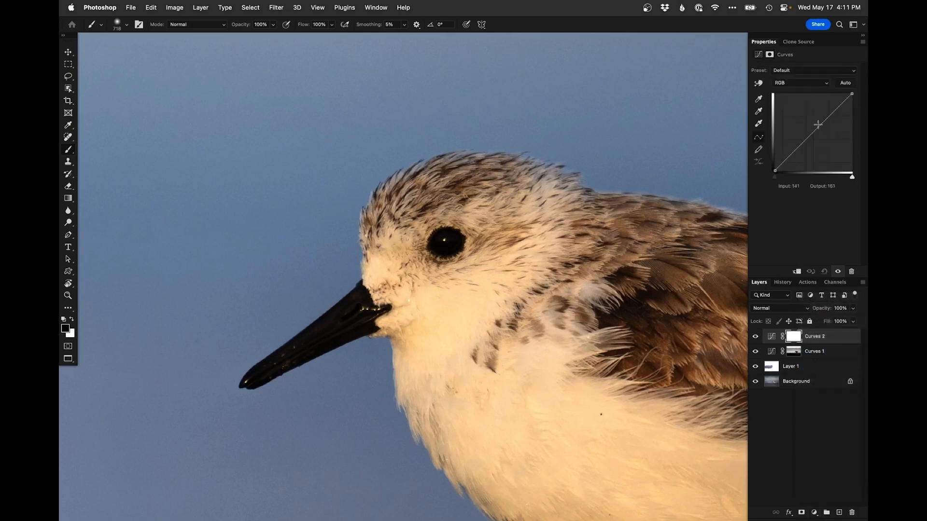
left_click_drag(817, 127, 806, 117)
key("super+i")
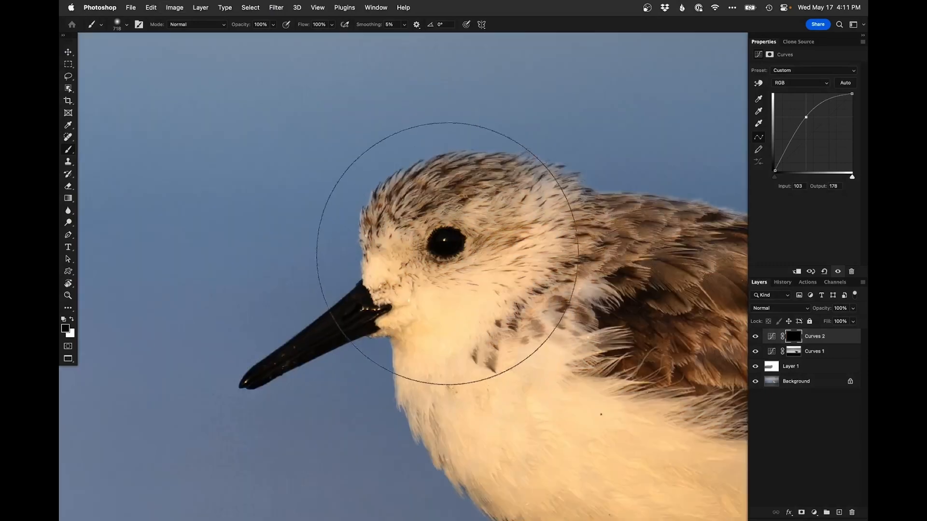
Paint white on the new Curves mask over the bird's eye with a small 21 px soft brush
left_click_drag(484, 257, 180, 288, "ctrl+alt")
left_click_drag(464, 248, 454, 240, "ctrl+alt")
key("x")
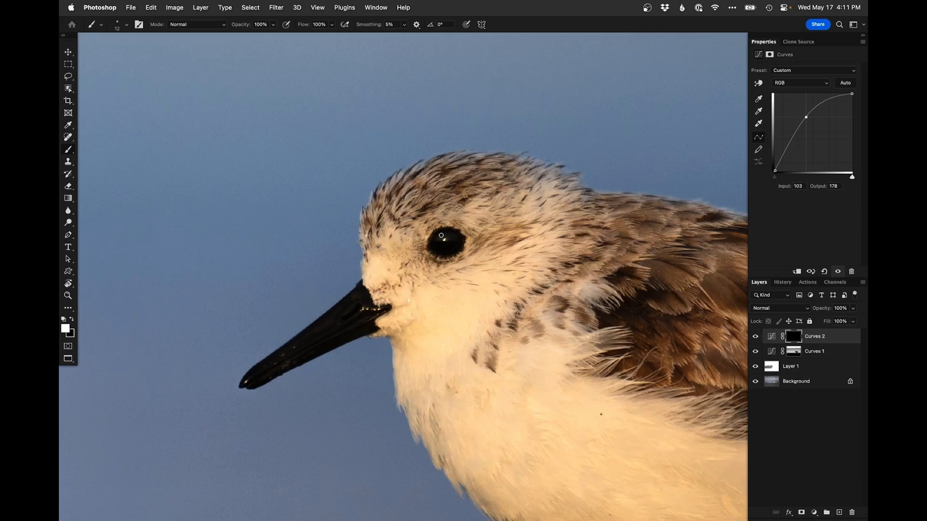
left_click_drag(464, 243, 482, 243)
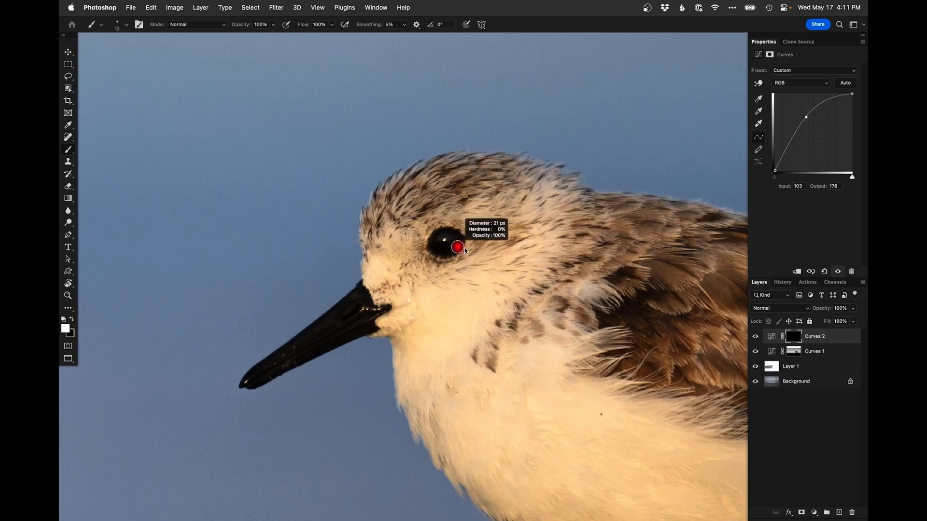
key("x")
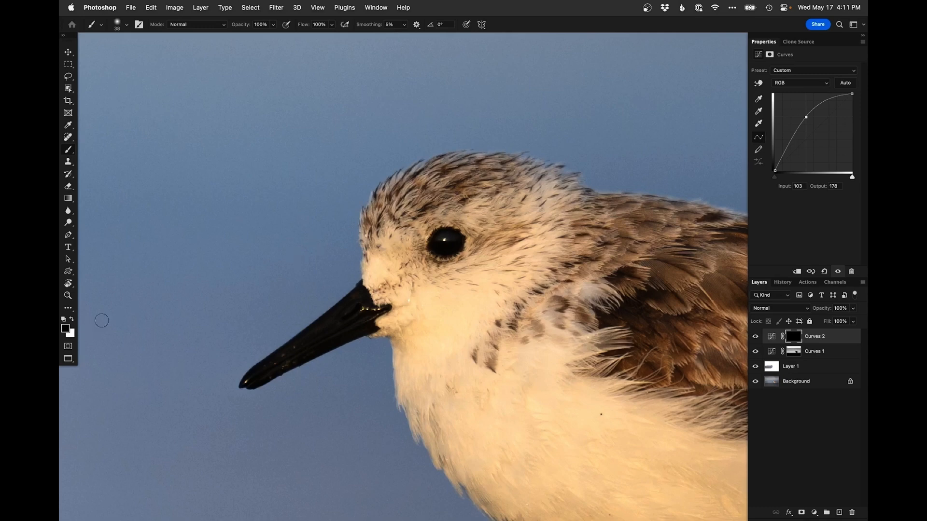
left_click(474, 233, "alt")
left_click(467, 249, "alt")
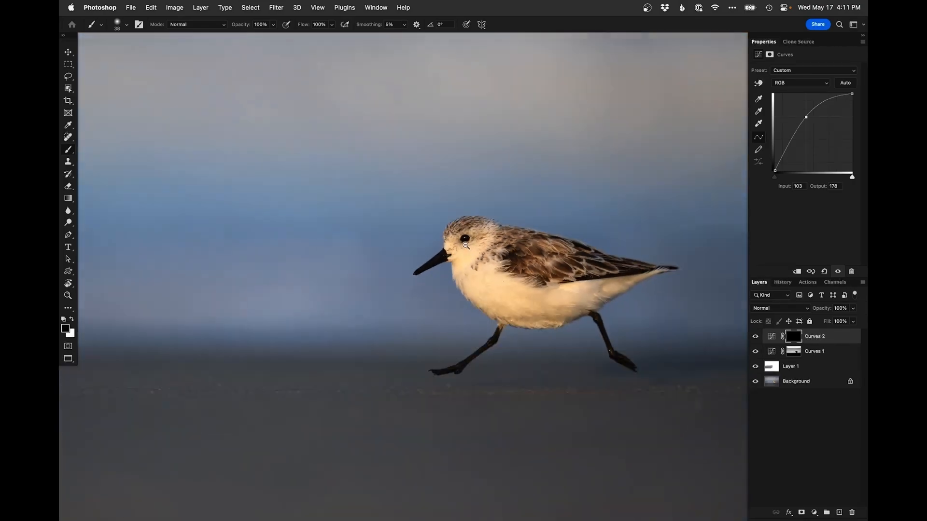
left_click(464, 250, "super")
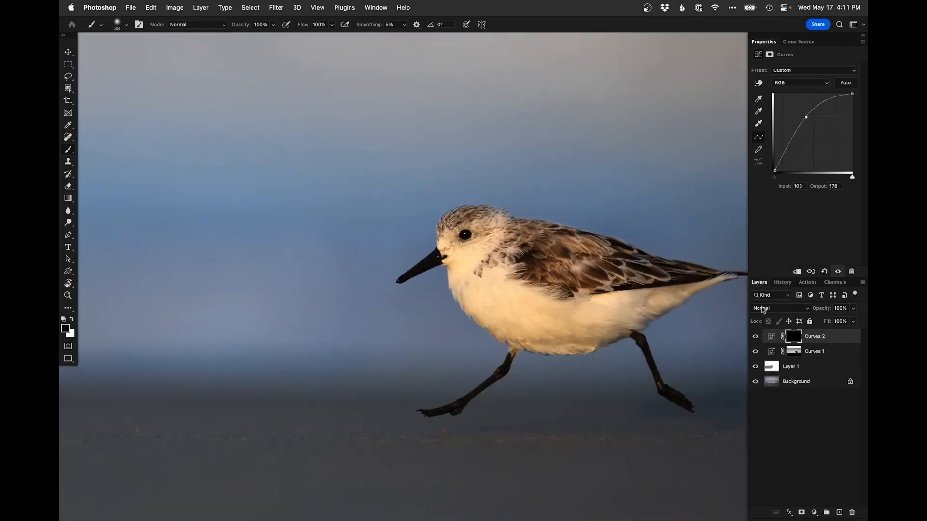
Toggle the second Curves layer on and off and zoom out to compare the whole image
left_click(756, 337)
left_click(755, 338)
left_click(755, 337)
left_click(755, 337)
key("super+minus")
key("super+minus")
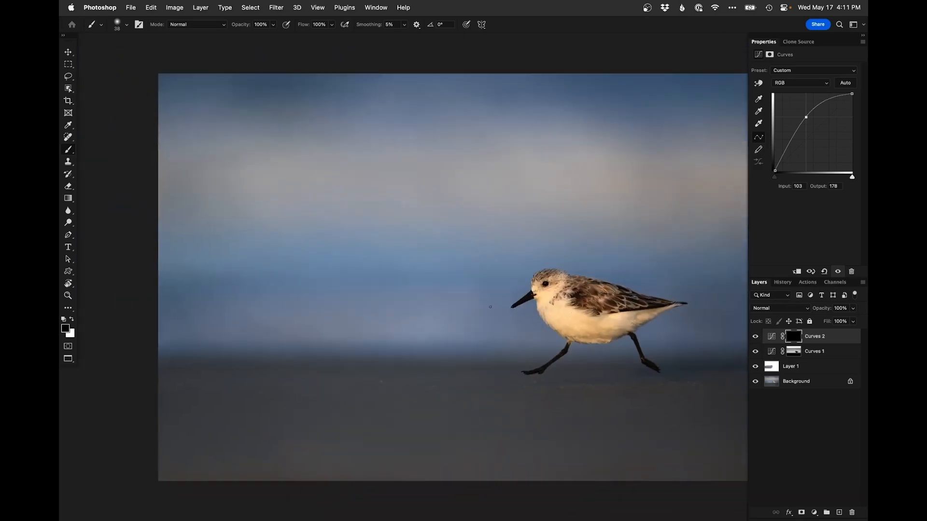
Close the current document and return to the next photo in Lightroom
key("super+w")
key("Escape")
scroll(596, 161, "right", 3)
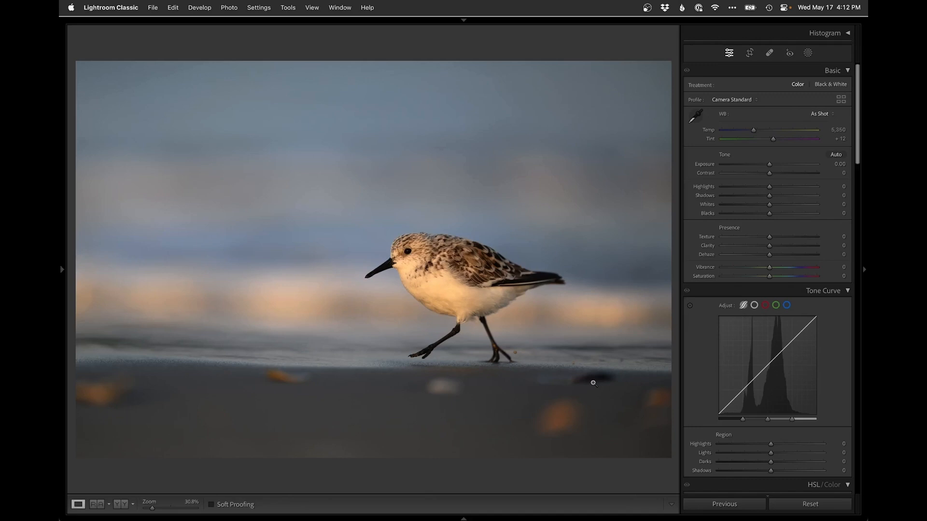
Crop and straighten the photo, rotating about -1 degree and trimming the edges
key("r")
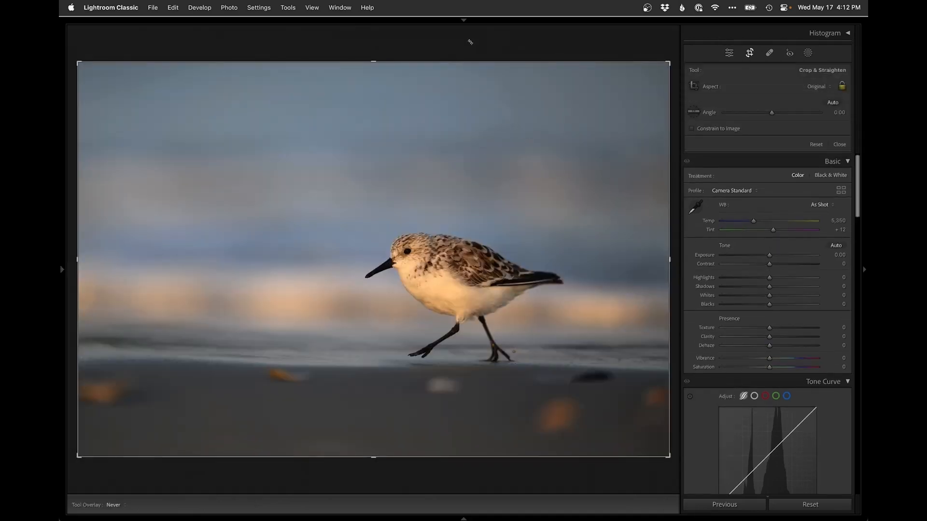
left_click_drag(469, 43, 466, 42)
left_click_drag(569, 346, 685, 407)
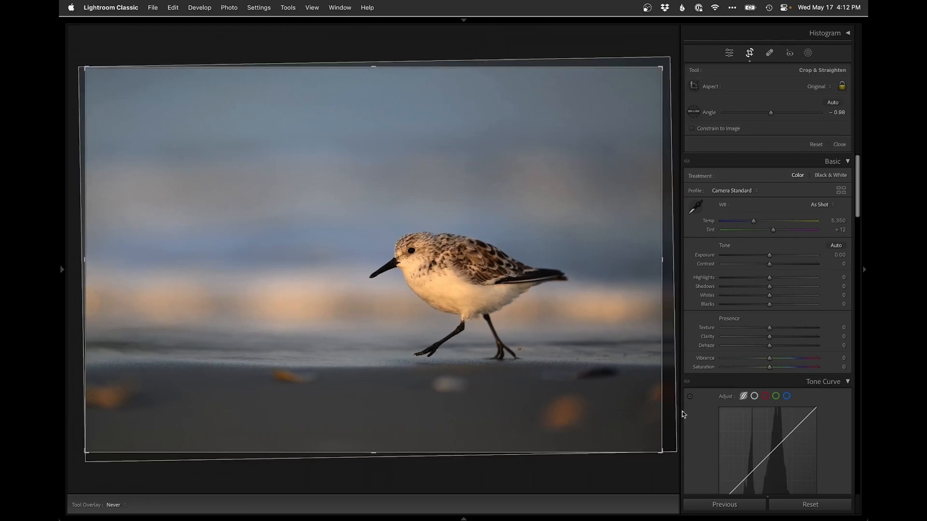
left_click_drag(661, 265, 648, 269)
mouse_move(540, 309)
left_mouse_down()
mouse_move(539, 302)
mouse_move(540, 313)
left_mouse_up()
key("Return")
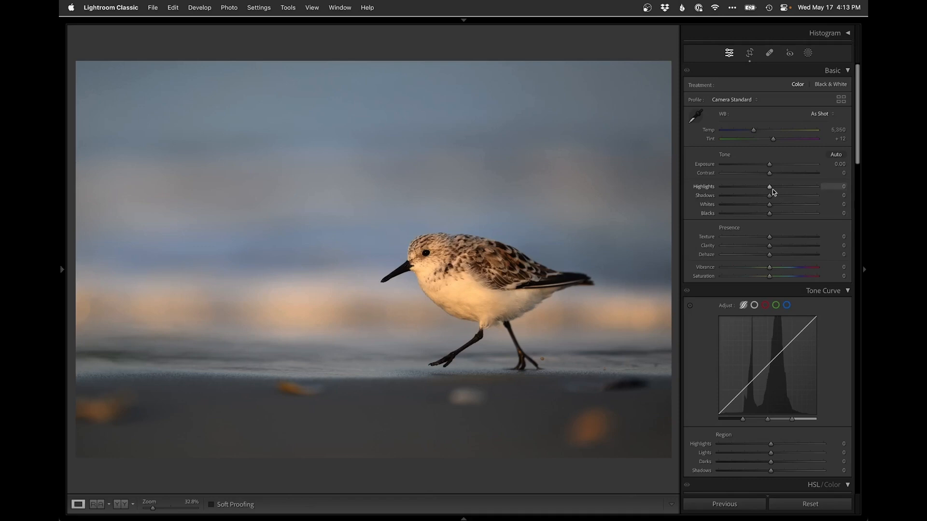
Set Highlights to +24, white balance Temp to 5,557 and Exposure to +0.10
left_click_drag(778, 190, 781, 189)
left_click_drag(754, 131, 756, 131)
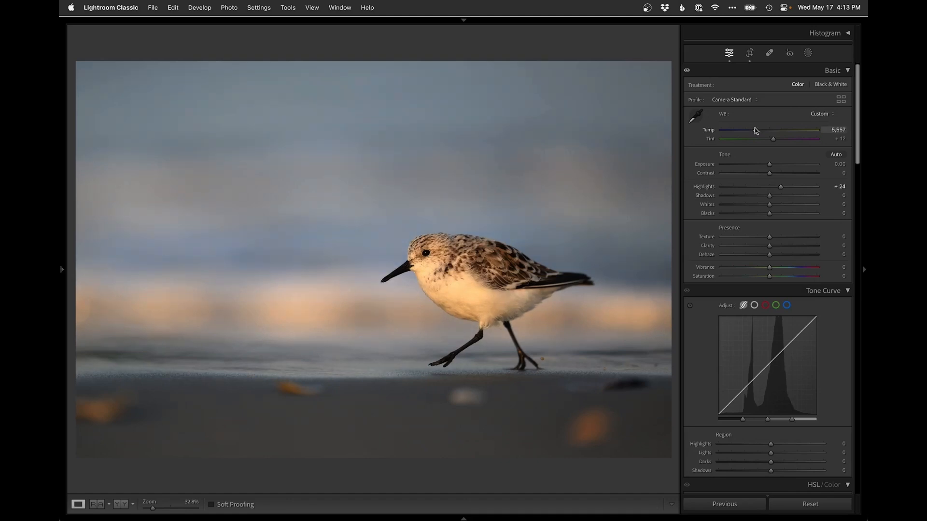
left_click_drag(768, 164, 769, 164)
Try raising Shadows and Whites, undoing each change
left_click(793, 197)
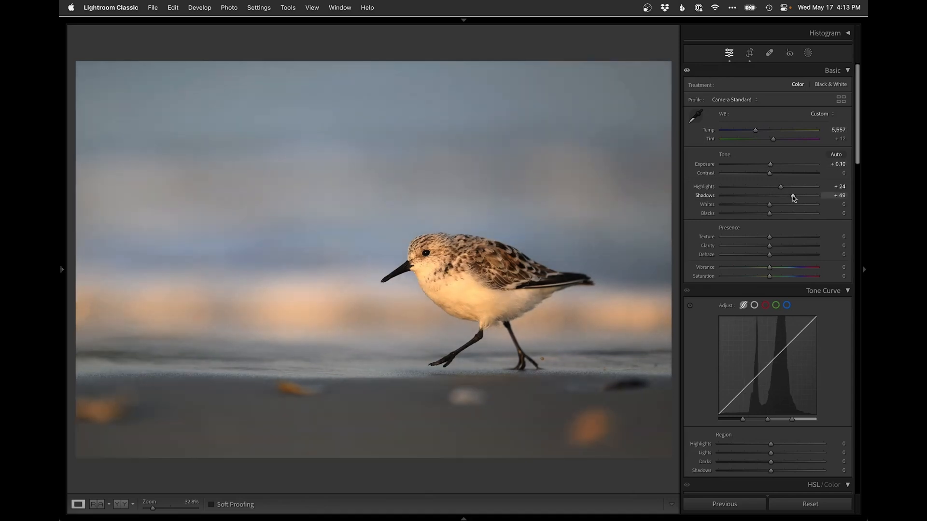
key("super+z")
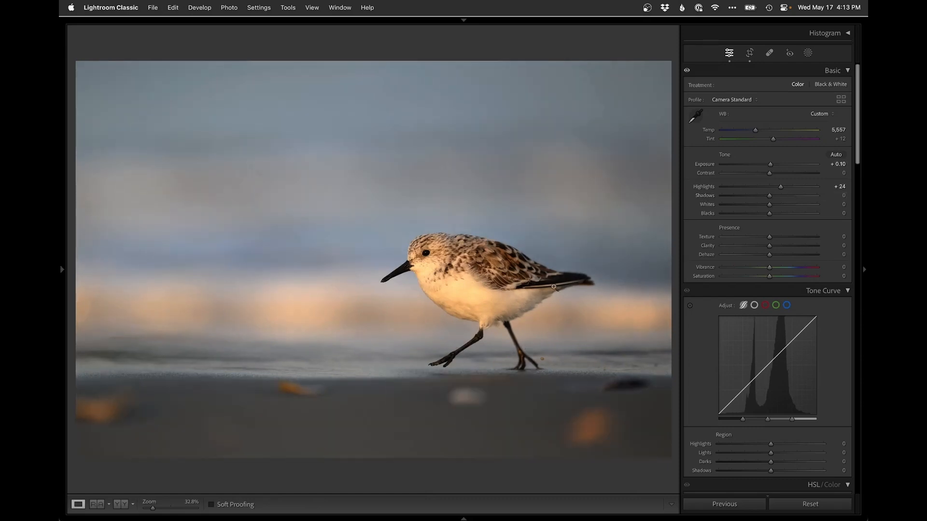
left_click(797, 205)
key("super+z")
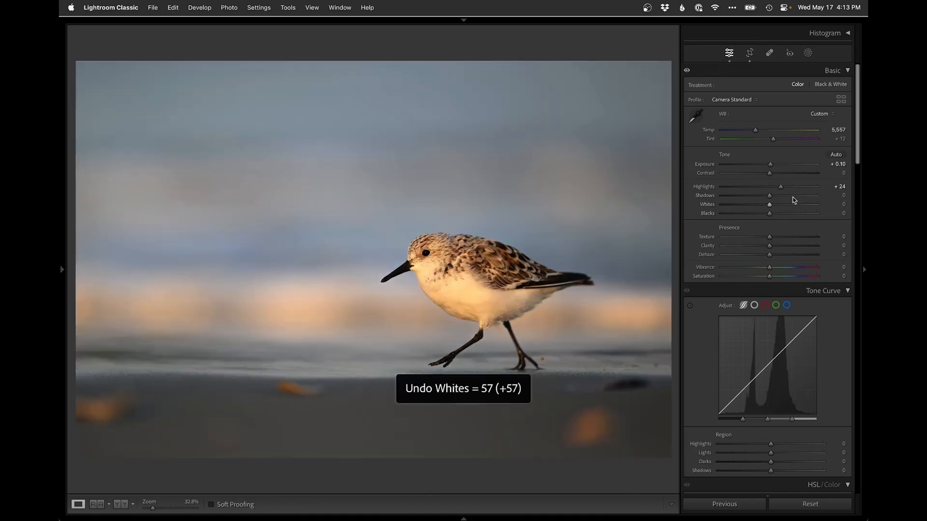
left_click(794, 196)
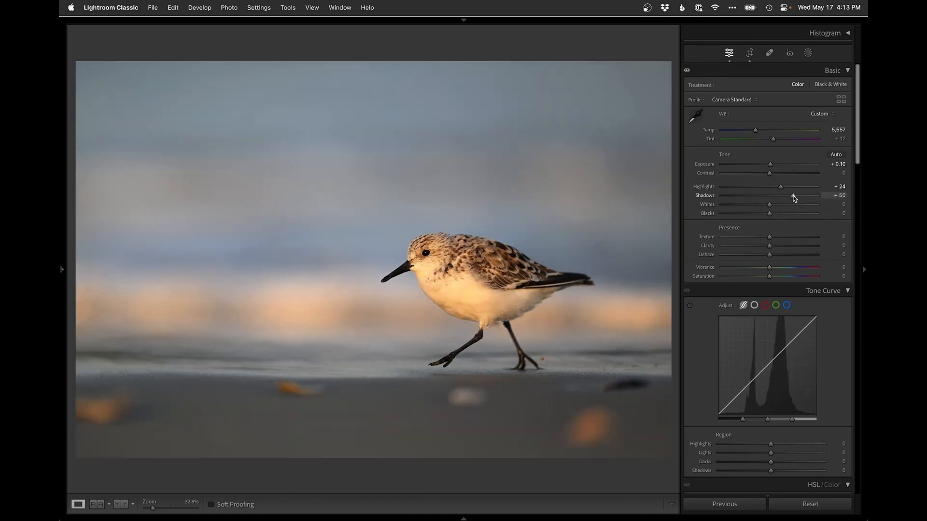
key("super+z")
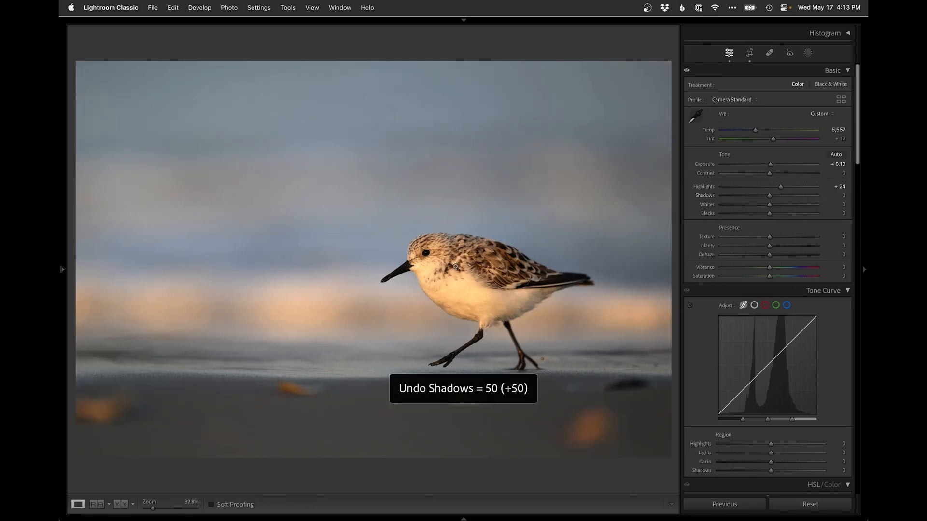
Create a Select Subject mask and raise its Shadows to 71 and lower Blacks to -19
left_click(807, 53)
left_click(718, 98)
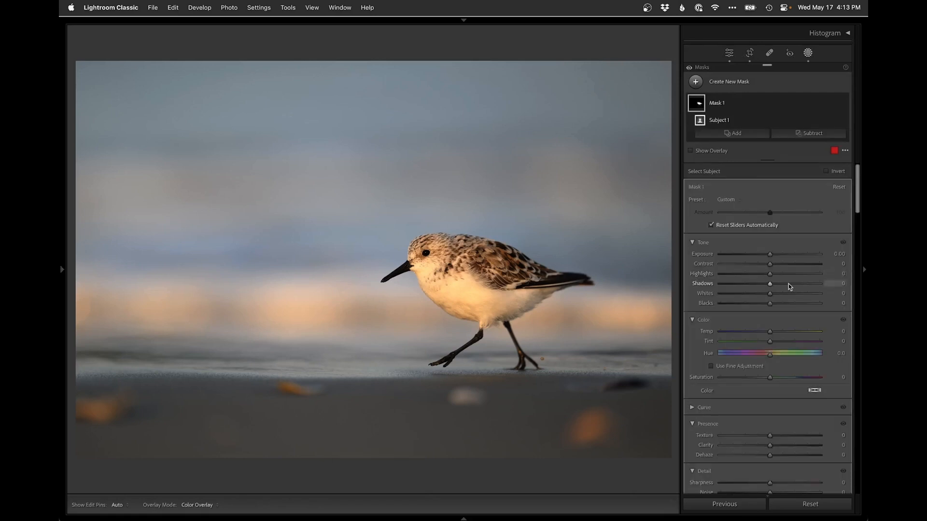
left_click(798, 285)
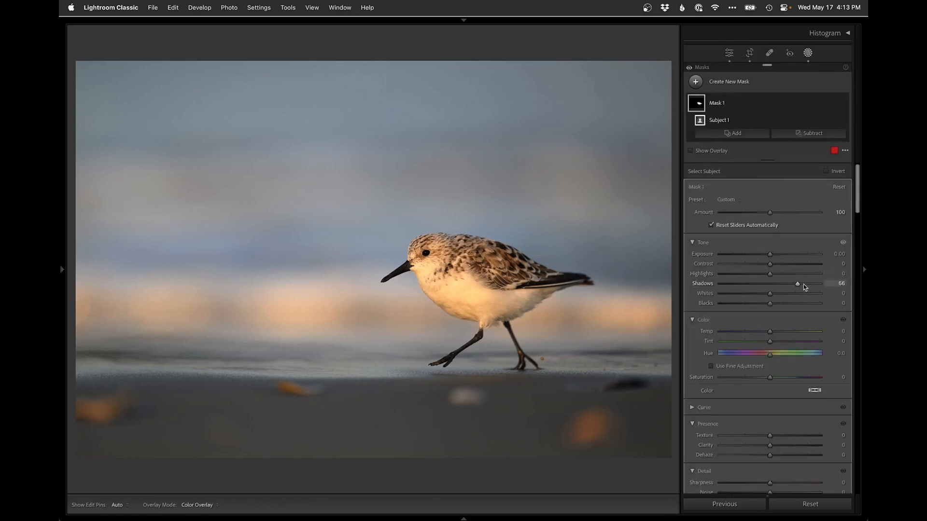
left_click_drag(764, 305, 760, 304)
Zoom into the bird and toggle the subject mask on and off to compare its effect
left_click(417, 297)
left_click_drag(566, 195, 510, 238)
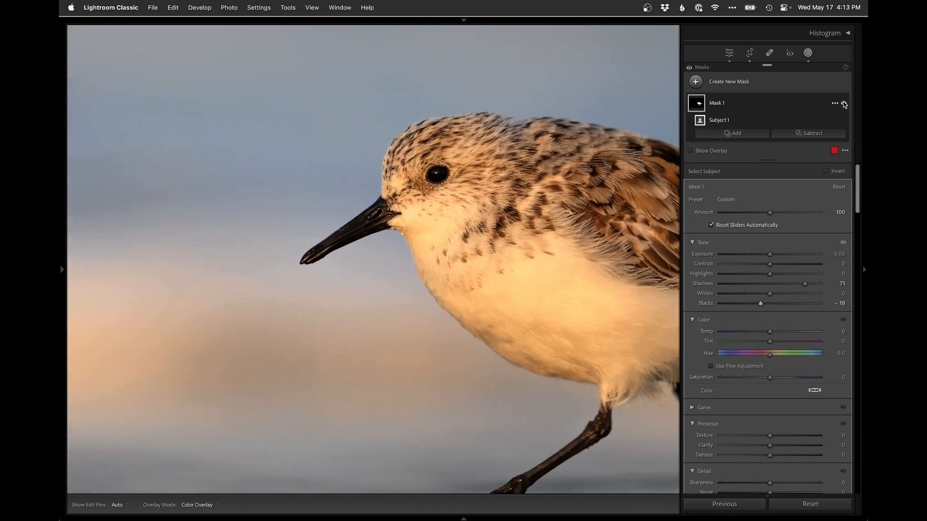
left_click(843, 104)
left_click(843, 103)
left_click(843, 104)
left_click(844, 104)
left_click_drag(593, 245, 348, 260)
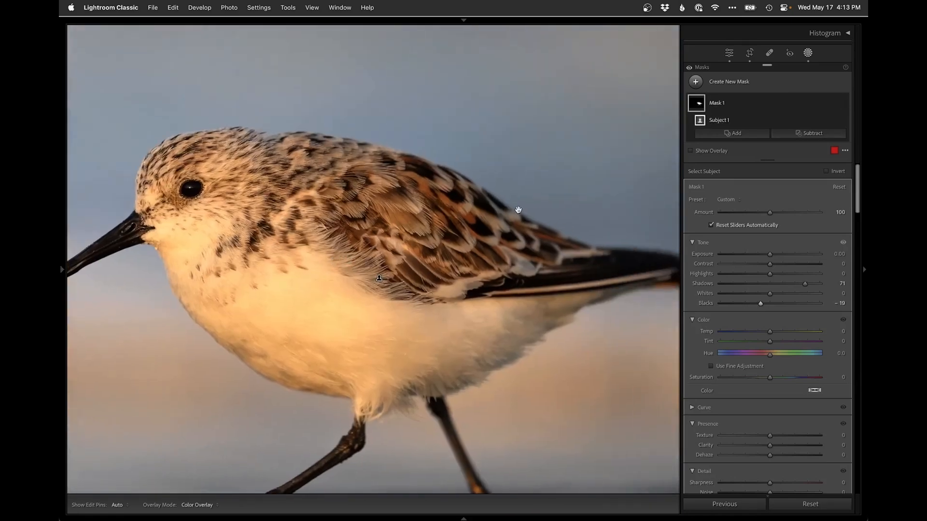
left_click(844, 103)
left_click(843, 104)
left_click(844, 103)
left_click(843, 104)
left_click(416, 340)
key("alt")
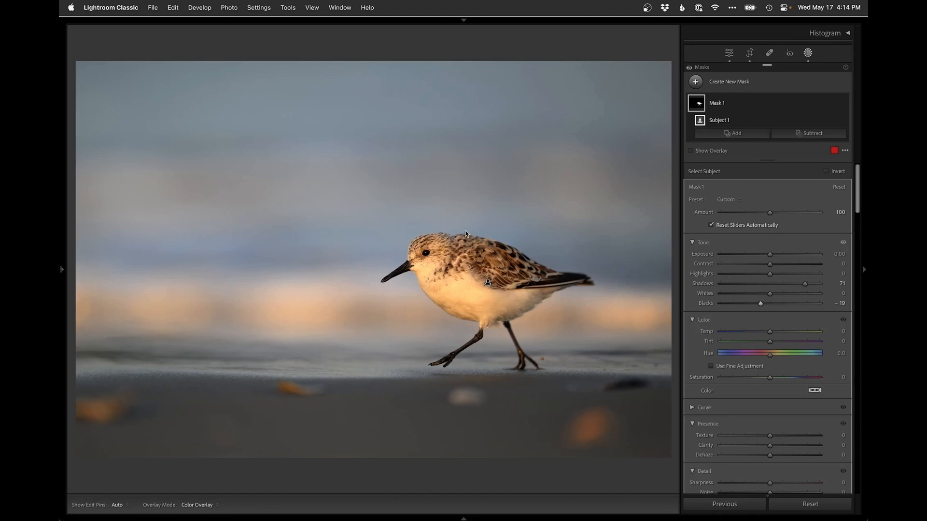
Draw a linear gradient mask across the bright band behind the bird and subtract the subject from it
left_click(715, 87)
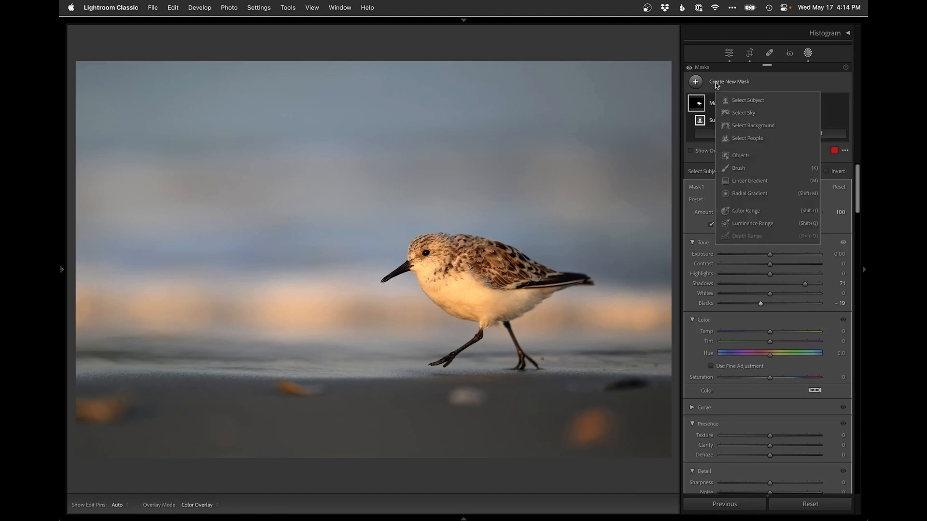
left_click(748, 181)
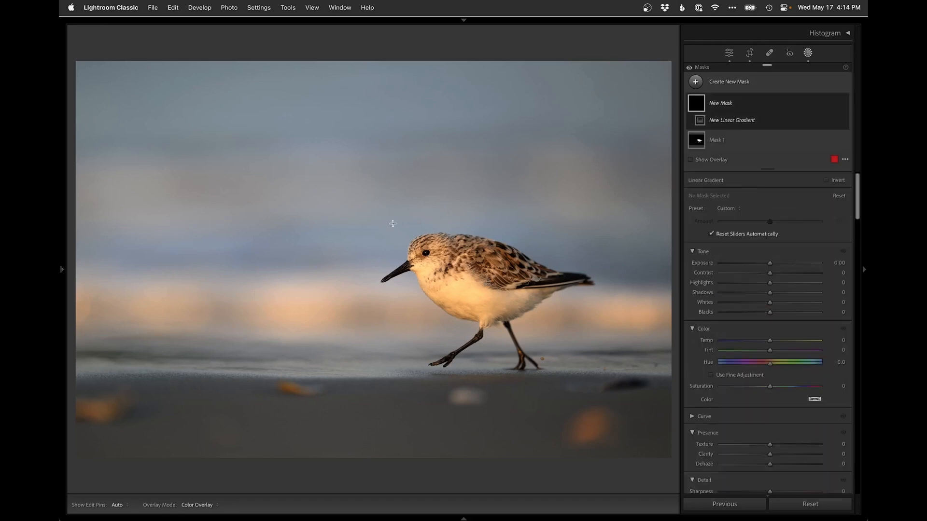
left_click_drag(344, 254, 344, 307)
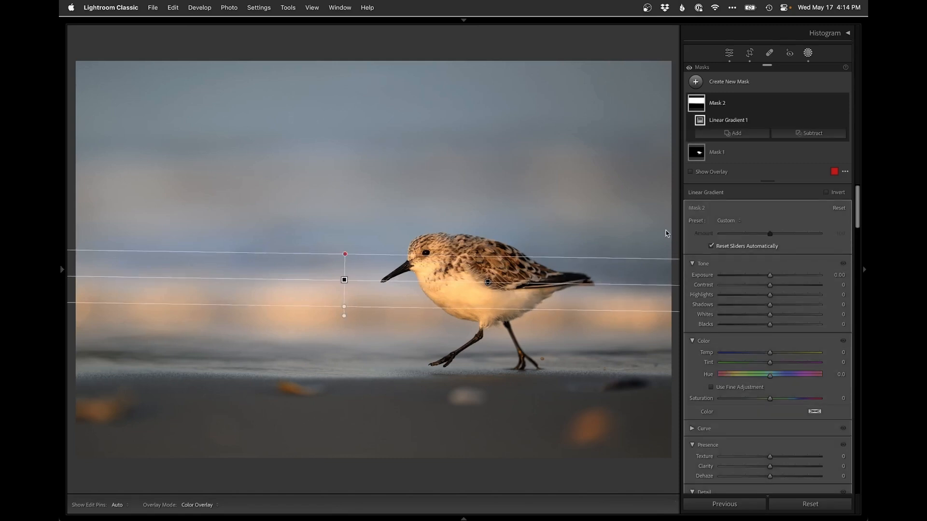
left_click(814, 134)
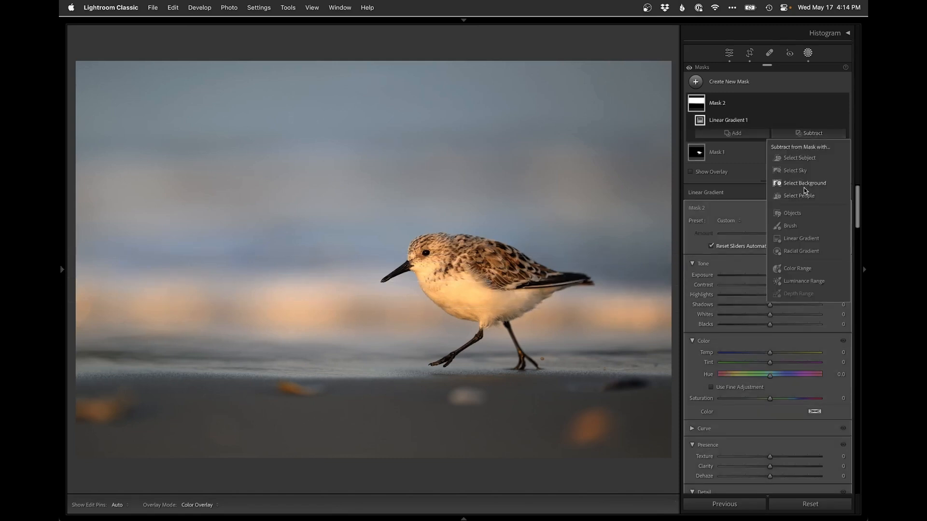
left_click(799, 158)
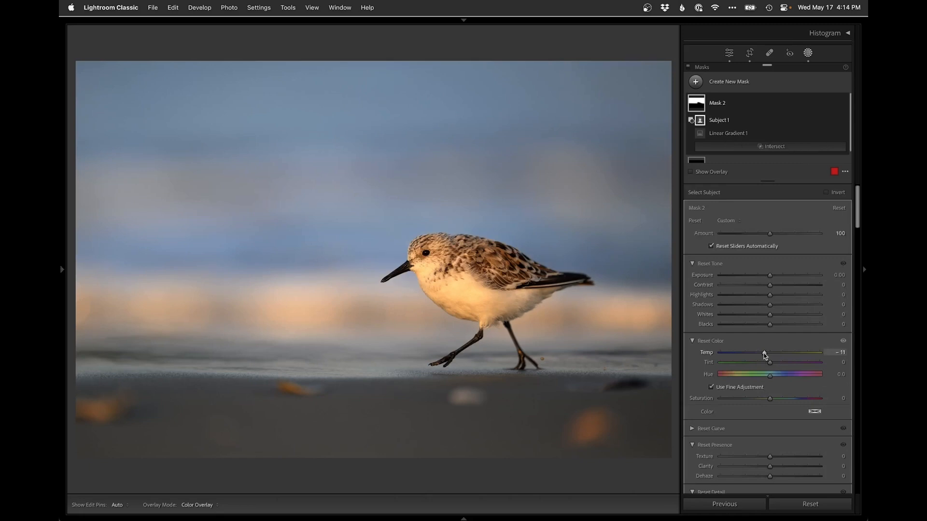
Open the photo in Photoshop for further editing
key("shift+w")
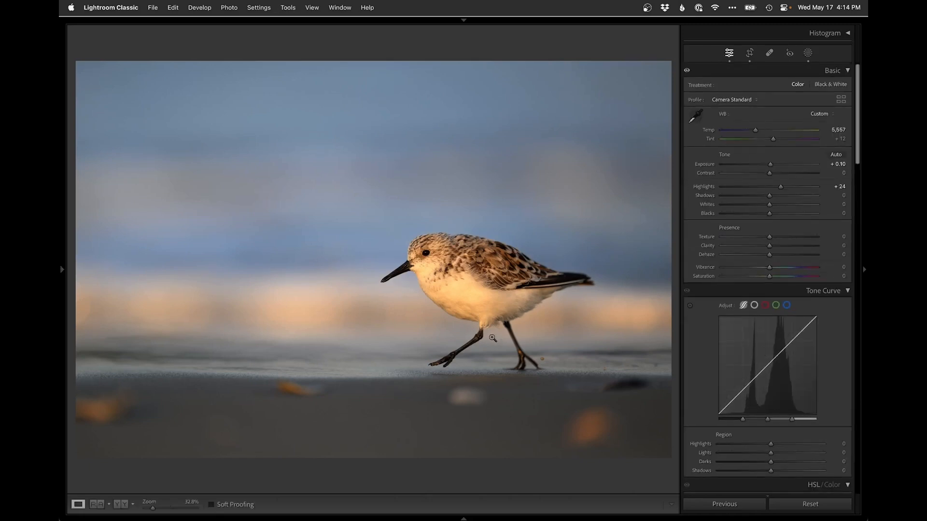
key("super+e")
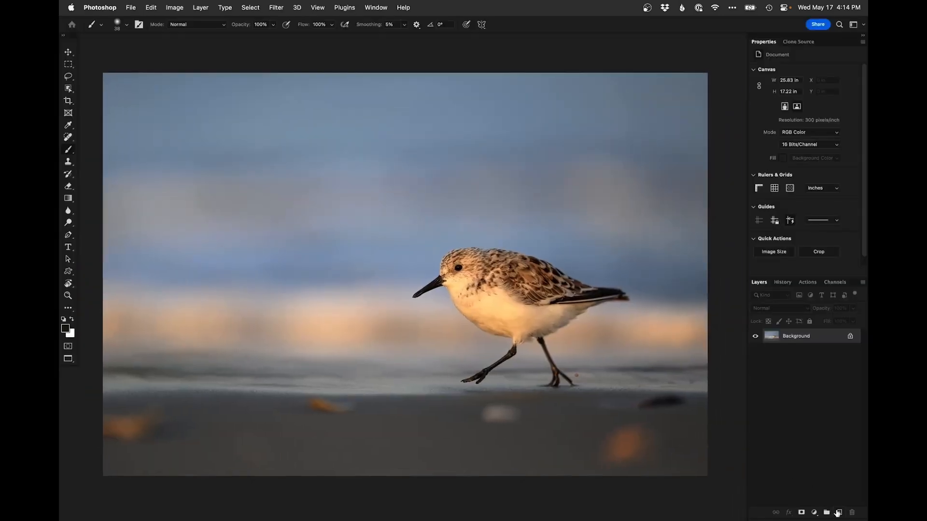
Add an empty layer and remove the dark blurred stone on the sand with the Spot Healing Brush sampling all layers
left_click(837, 512)
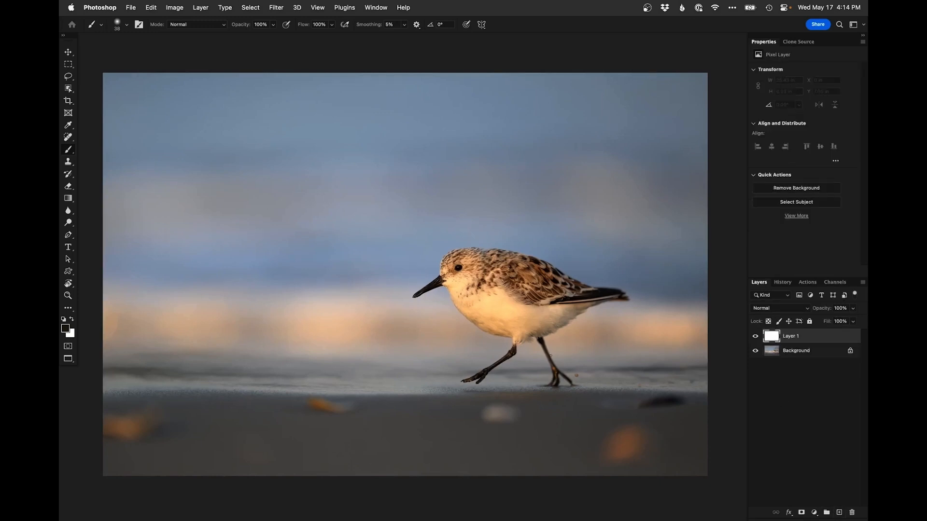
left_click(649, 402, "super")
left_click(649, 401, "super")
left_click_drag(649, 402, 550, 396)
left_click(559, 398, "super")
key("j")
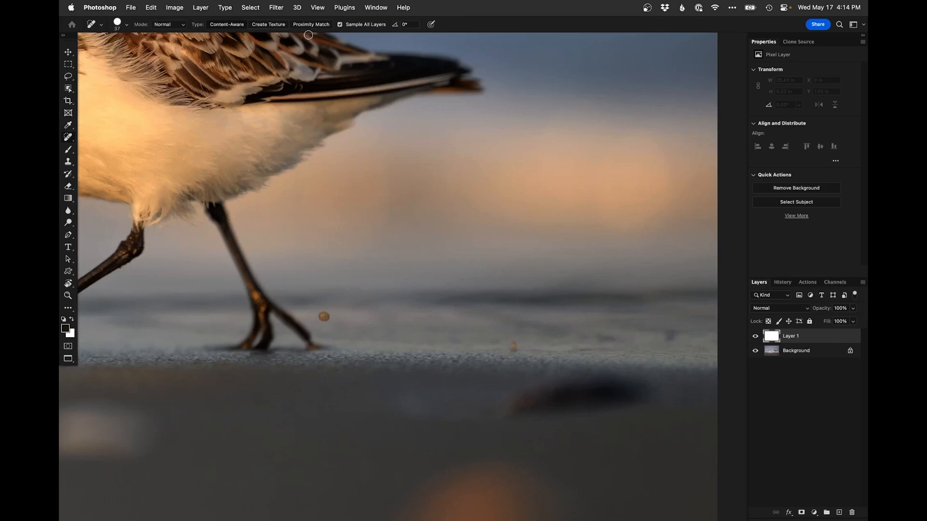
left_click_drag(551, 486, 500, 395)
left_click_drag(529, 309, 581, 304)
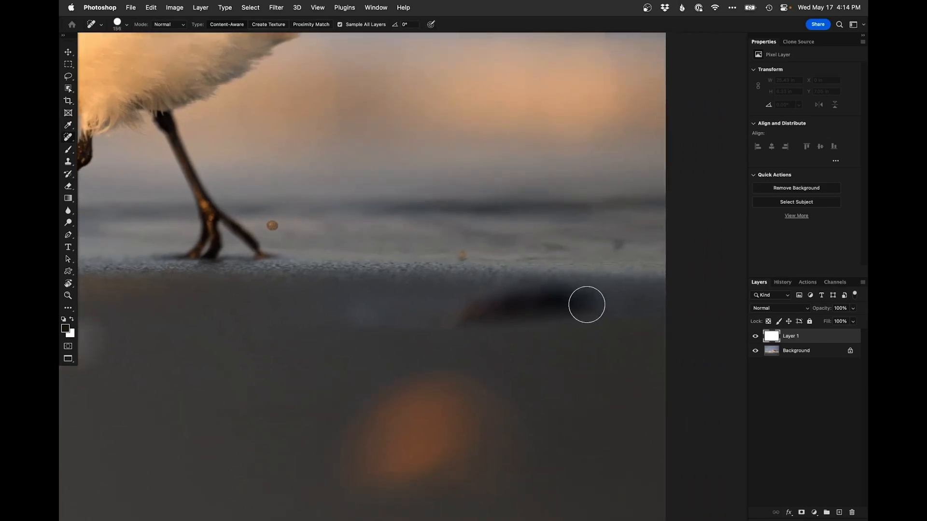
mouse_move(577, 326)
left_mouse_down()
mouse_move(581, 304)
mouse_move(552, 296)
mouse_move(372, 308)
mouse_move(530, 314)
mouse_move(588, 305)
left_mouse_up()
left_click(584, 303)
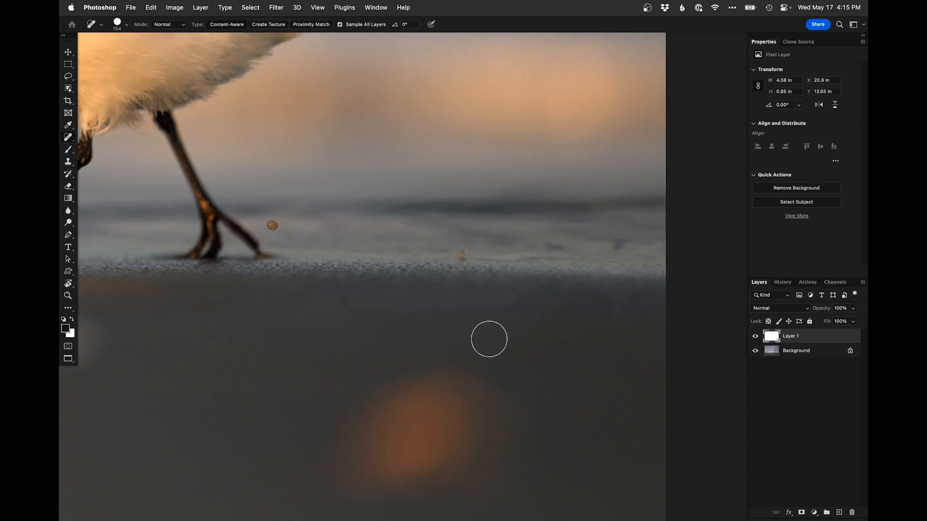
Heal one more spot on the sand, then clone over the sand texture line beside the bird's feet with the Clone Stamp sampling all layers
left_click_drag(502, 307, 399, 312)
key("s")
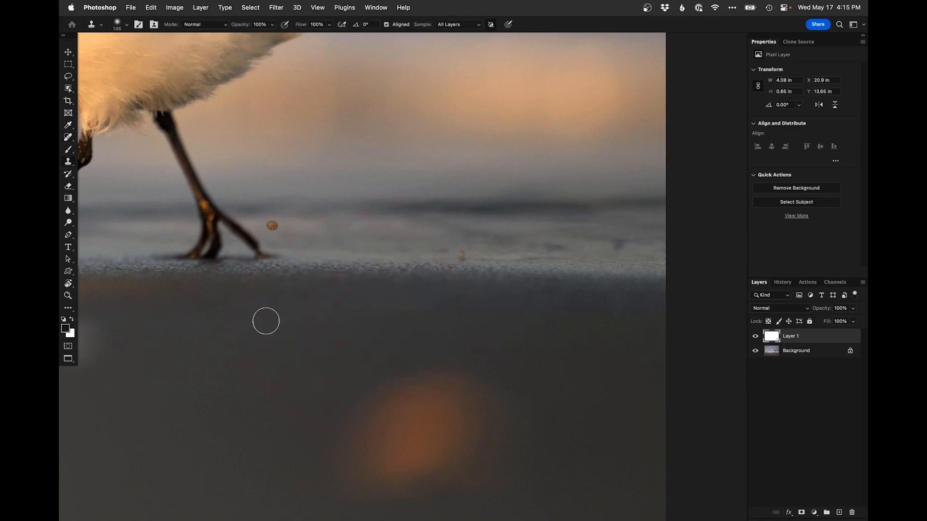
left_click_drag(290, 313, 322, 309)
left_click(410, 301, "alt")
left_click_drag(433, 302, 430, 312)
left_click(397, 317, "alt")
left_click_drag(494, 302, 454, 308)
left_click(551, 308, "alt")
left_click_drag(524, 302, 509, 309)
left_click(568, 313, "alt")
mouse_move(611, 311)
left_mouse_down()
mouse_move(591, 312)
mouse_move(623, 310)
left_mouse_up()
left_click(423, 331, "alt")
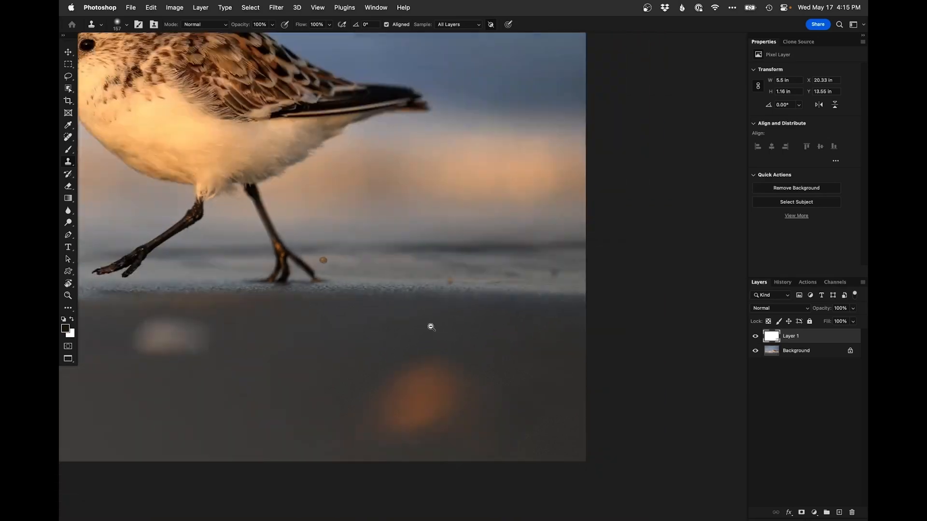
Clone out the small pebble next to the bird's foot
left_click(427, 329, "alt")
left_click(359, 336, "alt")
left_click_drag(336, 356, 540, 353)
left_click_drag(421, 340, 442, 356)
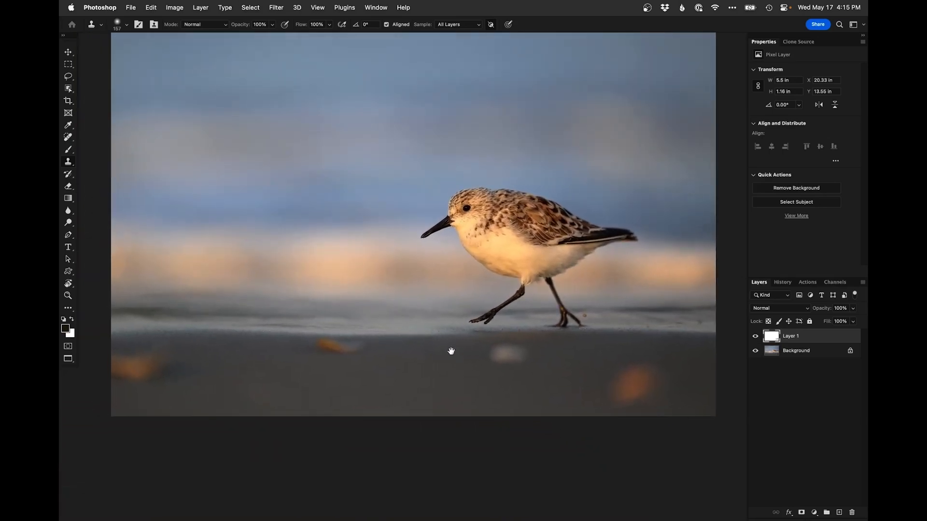
left_click_drag(449, 352, 447, 397)
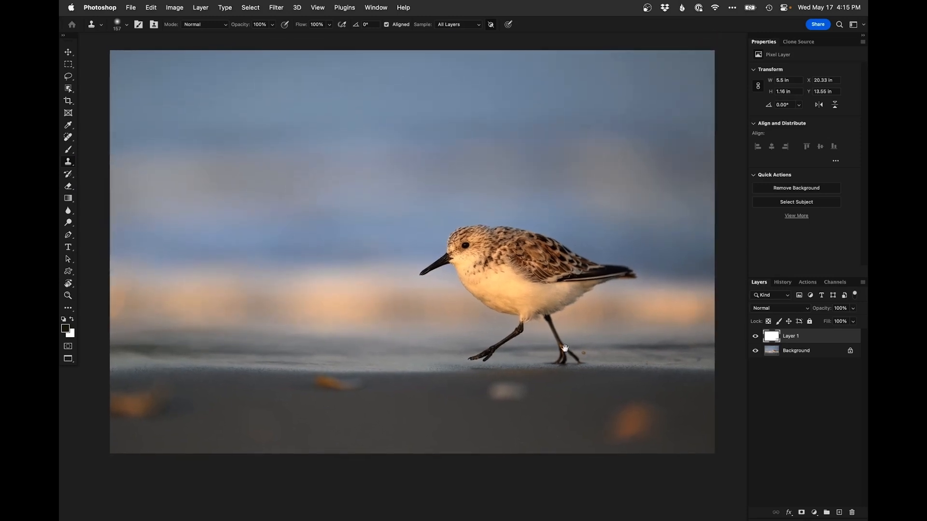
left_click(586, 357)
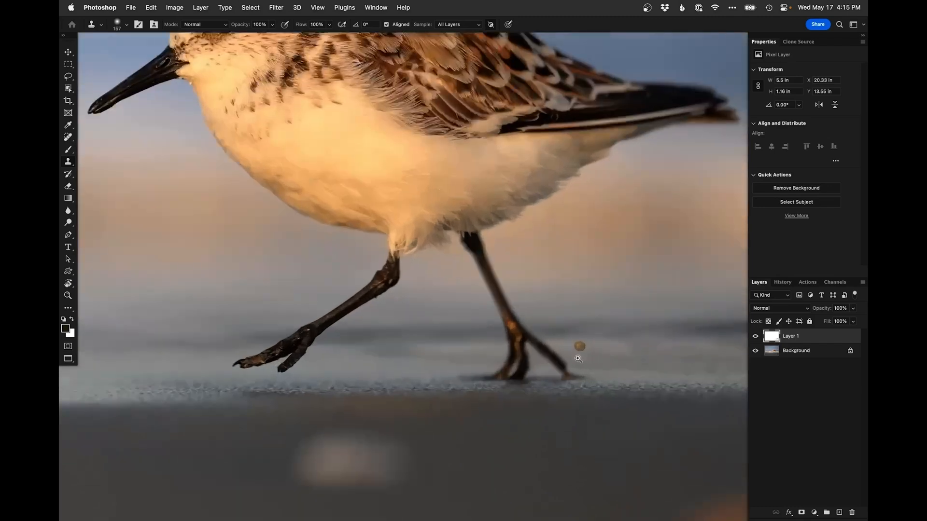
left_click(579, 356, "alt")
left_click(579, 356, "alt")
left_click(579, 357, "alt")
left_click(579, 360, "alt")
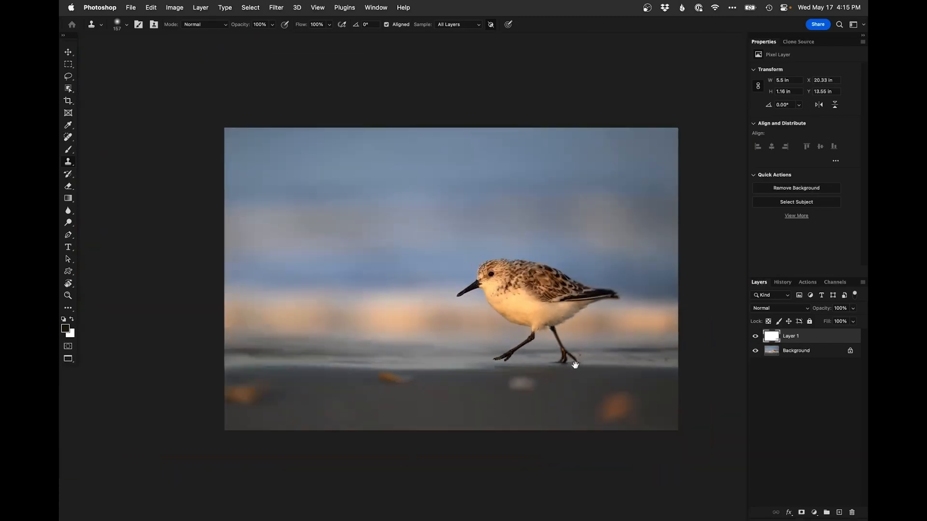
left_click(574, 364, "super")
left_click_drag(576, 368, 579, 386)
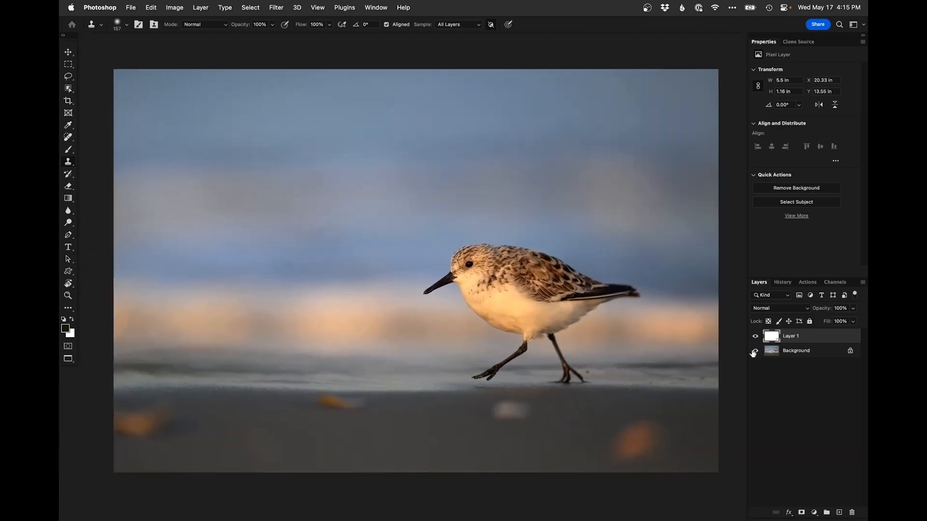
Add a Curves adjustment layer and bend the RGB curve up in the upper midtones and slightly down in the shadows
left_click(814, 513)
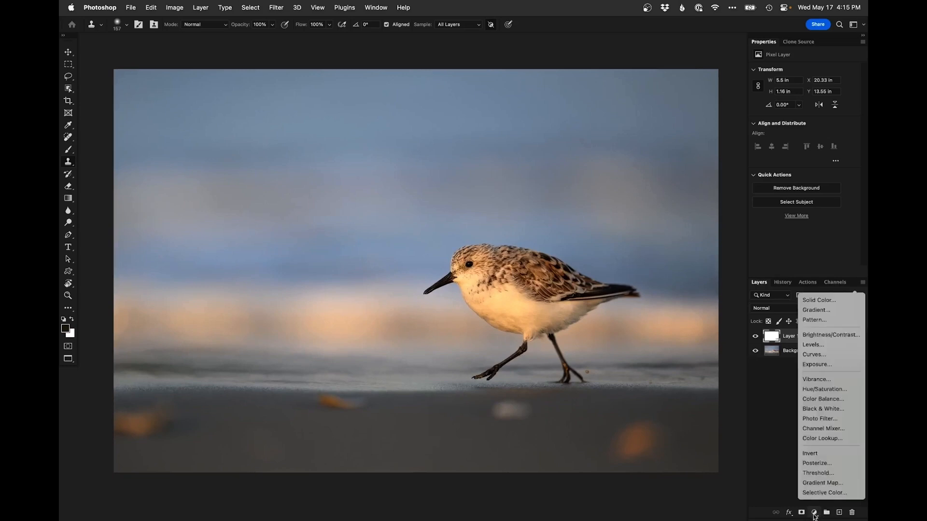
left_click(813, 354)
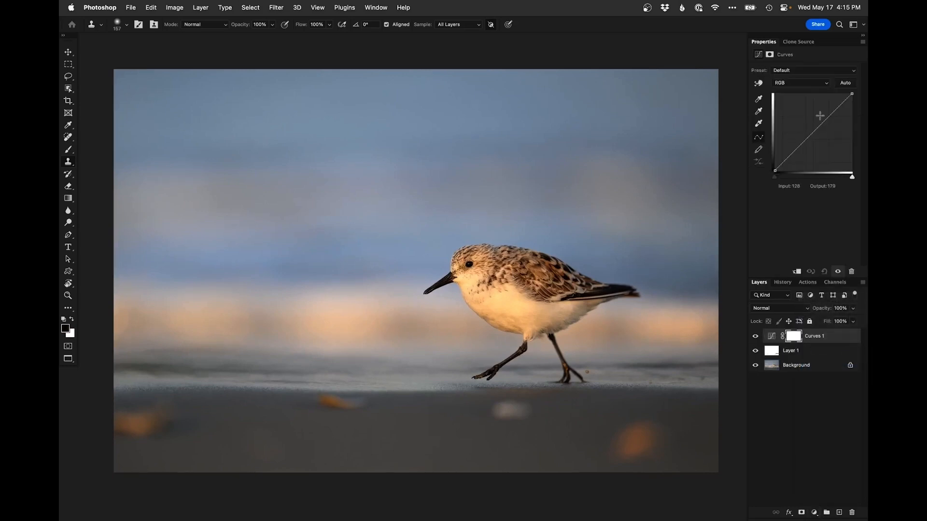
left_click_drag(825, 120, 825, 115)
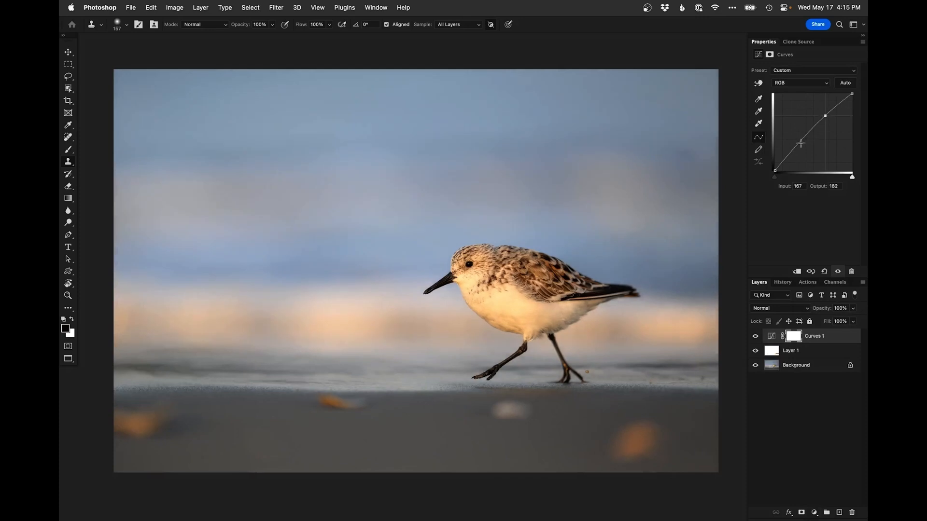
left_click_drag(791, 153, 791, 154)
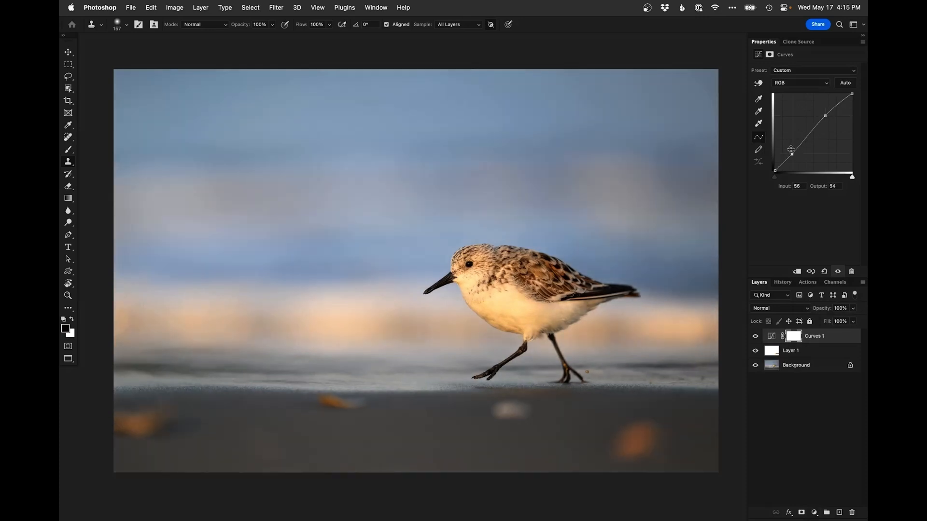
Invert the Curves mask and paint white over the bird so the curve brightens only the subject
key("super+i")
key("b")
mouse_move(487, 275)
left_mouse_down()
mouse_move(475, 276)
mouse_move(485, 317)
mouse_move(517, 304)
left_mouse_up()
left_click(476, 279)
key("x")
mouse_move(557, 268)
left_mouse_down()
mouse_move(608, 329)
mouse_move(503, 306)
mouse_move(504, 326)
mouse_move(574, 322)
left_mouse_up()
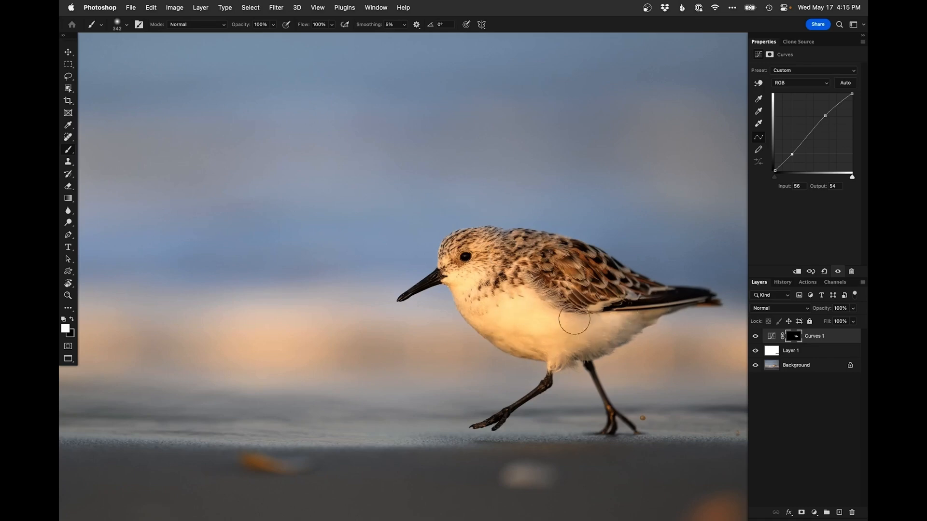
left_click(464, 305, "alt")
left_click_drag(507, 347, 510, 350)
Toggle the Curves layer's visibility to compare the effect
left_click(755, 336)
left_click(755, 338)
left_click(755, 337)
left_click(755, 338)
Paint white on the Curves mask over the sand in front of the bird
key("x")
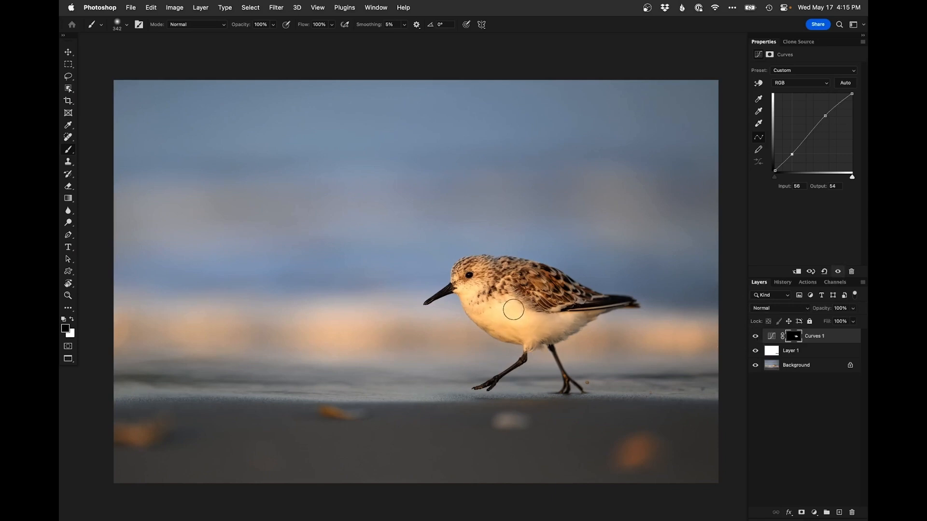
key("x")
left_click_drag(482, 375, 479, 377)
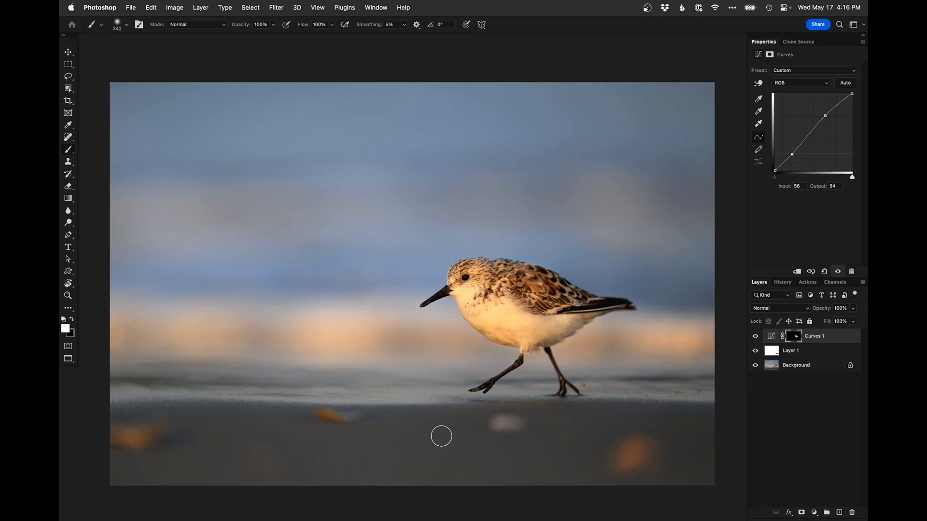
left_click_drag(509, 456, 486, 460, "ctrl+alt")
Switch to Lightroom Classic and try straightening the gull photo with the crop angle tool along the horizon, undoing each attempt
left_click(646, 8)
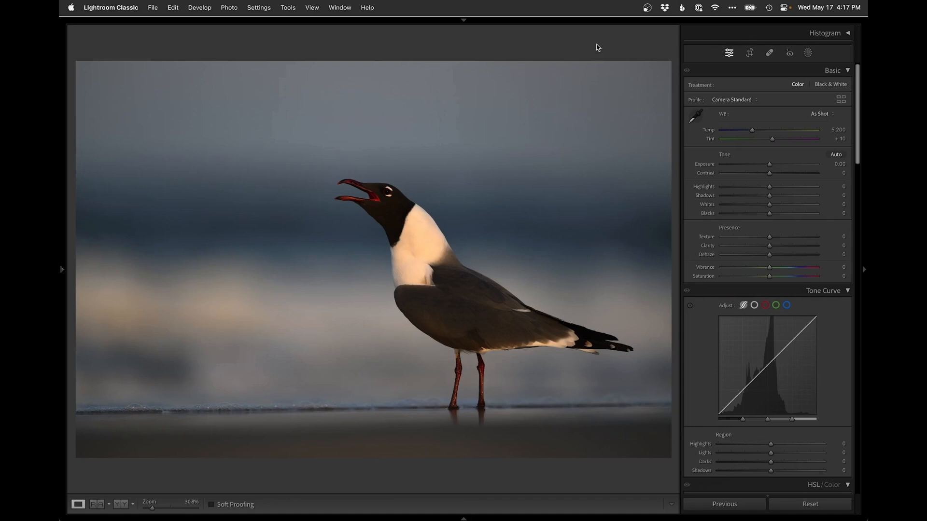
key("r")
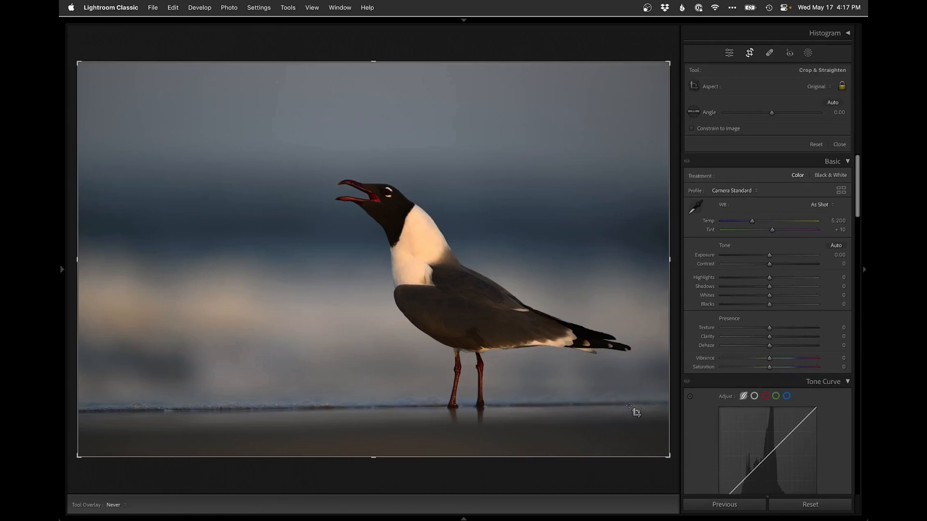
left_click_drag(635, 403, 97, 410)
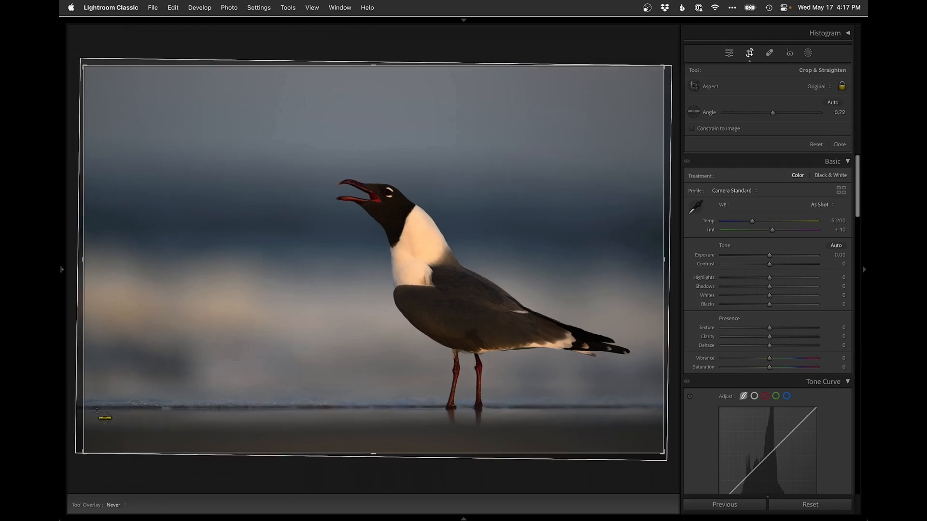
key("Return")
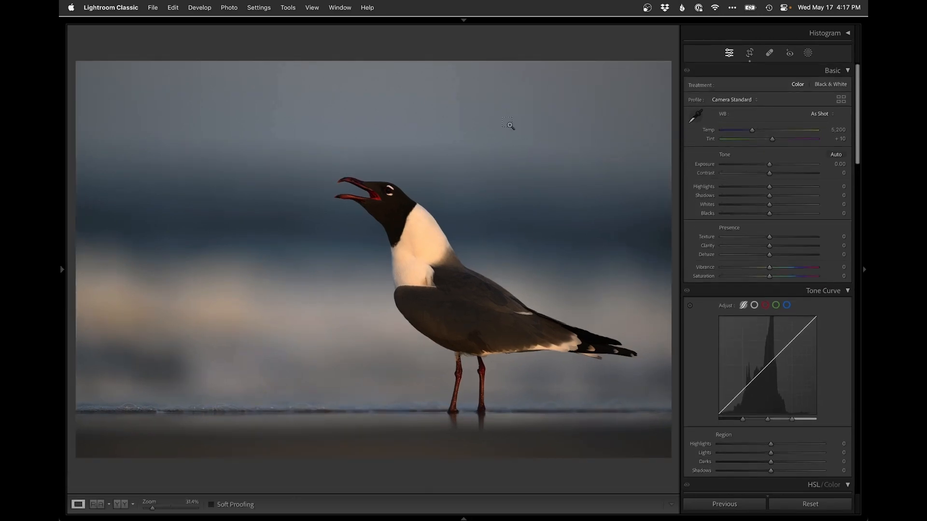
key("super+z")
key("r")
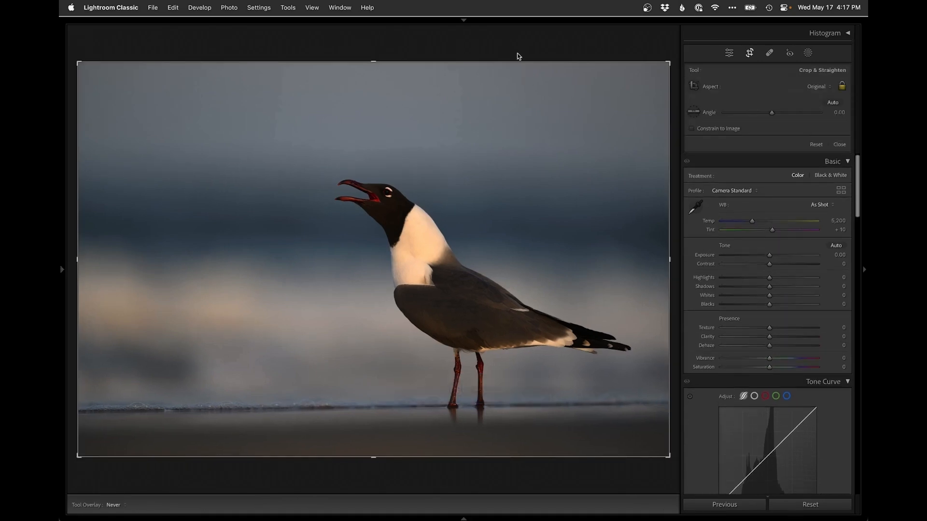
key("r")
key("r")
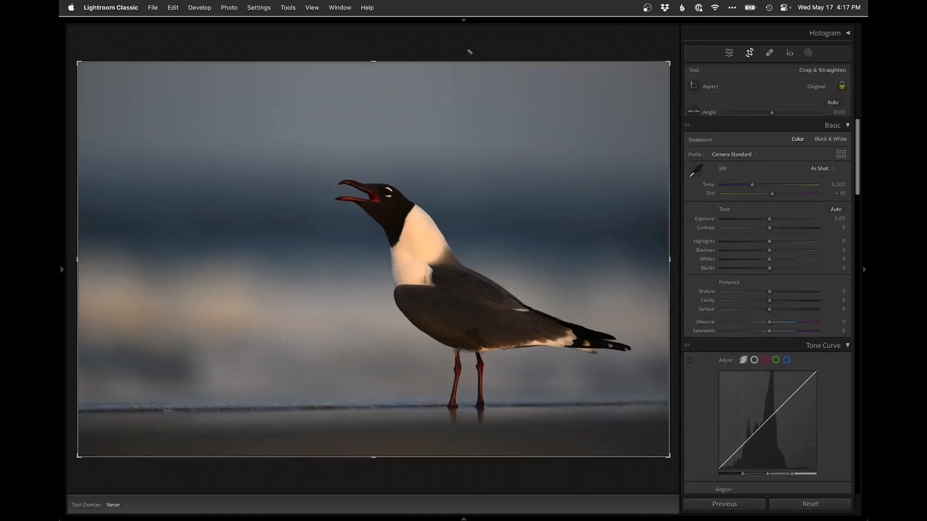
left_click_drag(640, 230, 97, 215)
key("r")
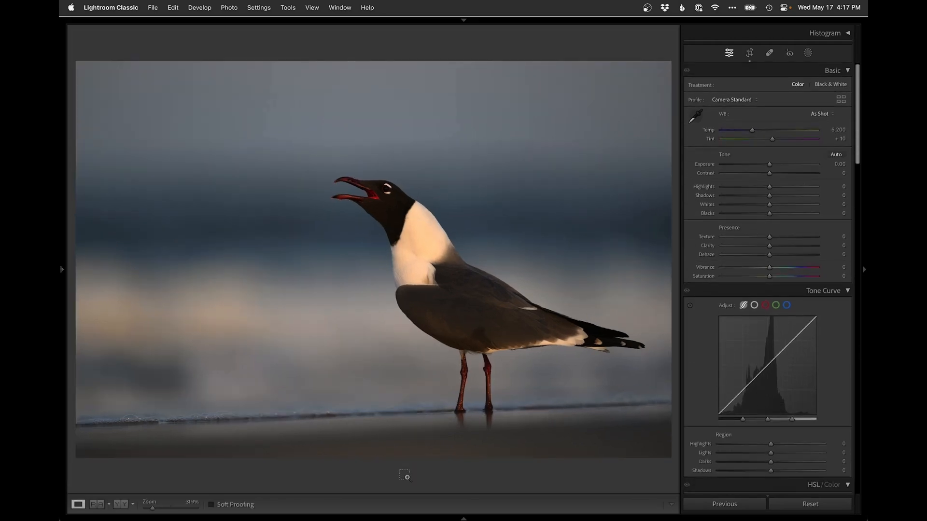
key("super+z")
Try the Transform Horizontal slider on the gull photo and undo it twice
scroll(705, 340, "down", 5)
scroll(700, 351, "down", 15)
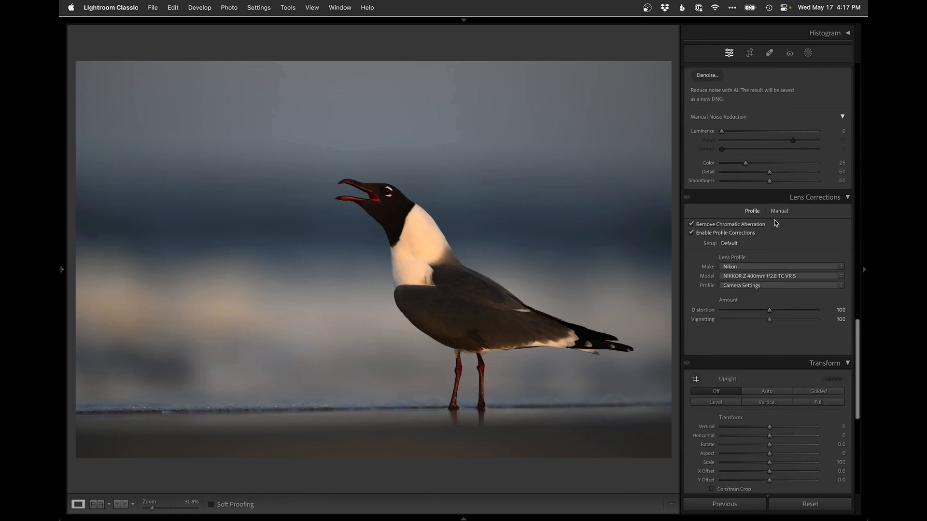
scroll(775, 352, "down", 5)
left_click_drag(771, 320, 779, 319)
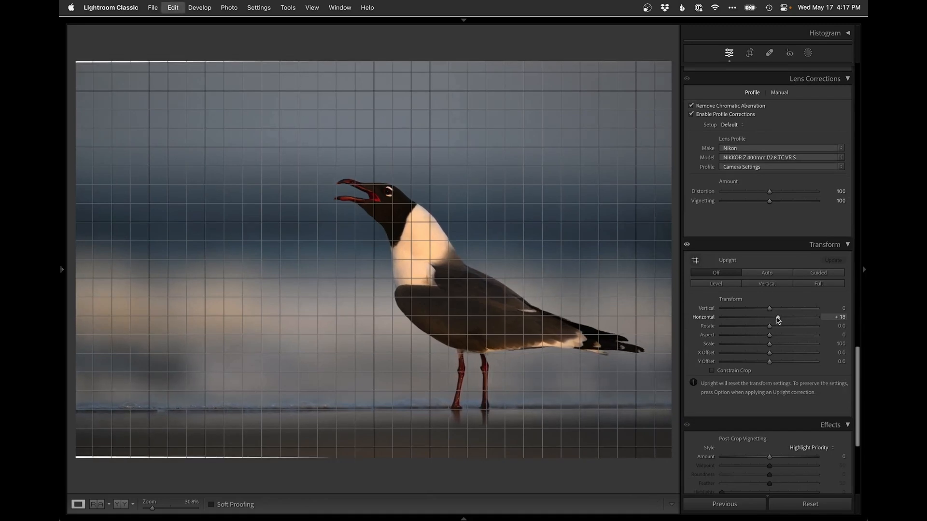
key("super+z")
left_click_drag(770, 319, 782, 317)
key("super+z")
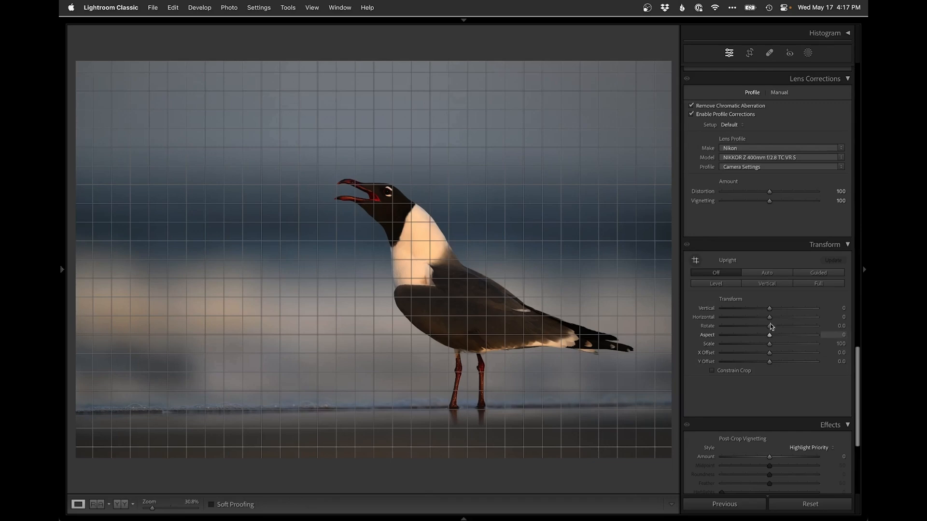
Try the Transform Vertical, Aspect and X Offset sliders, undoing each change
left_click_drag(769, 308, 735, 308)
key("super+z")
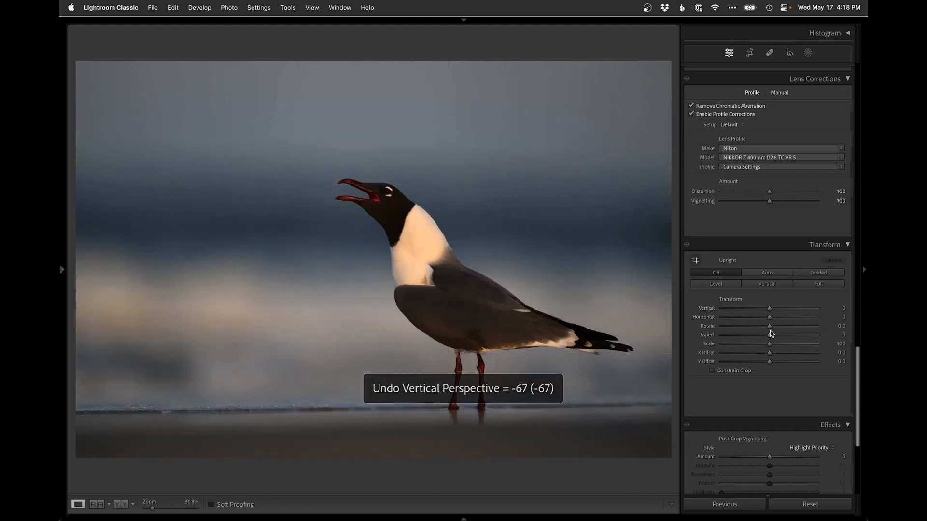
mouse_move(769, 337)
left_mouse_down()
mouse_move(753, 333)
mouse_move(780, 337)
mouse_move(782, 352)
mouse_move(765, 351)
left_mouse_up()
key("super+z")
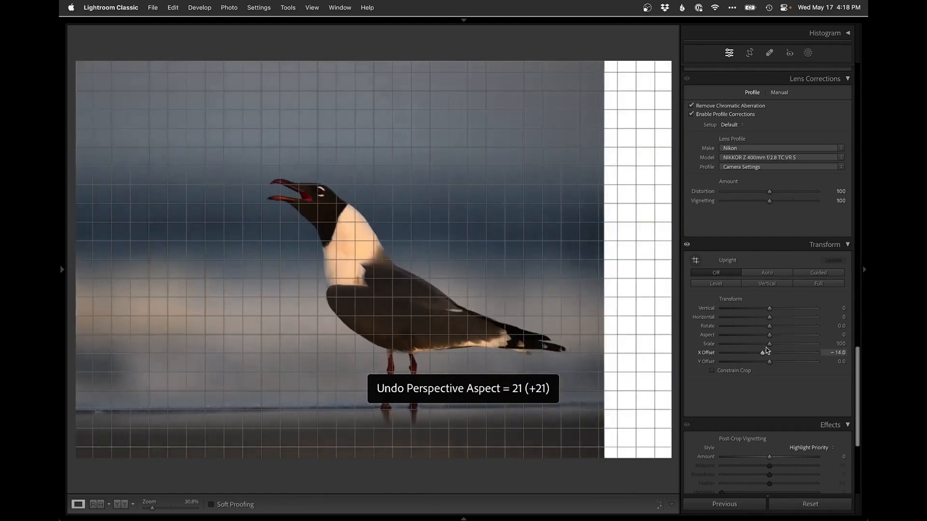
key("super+z")
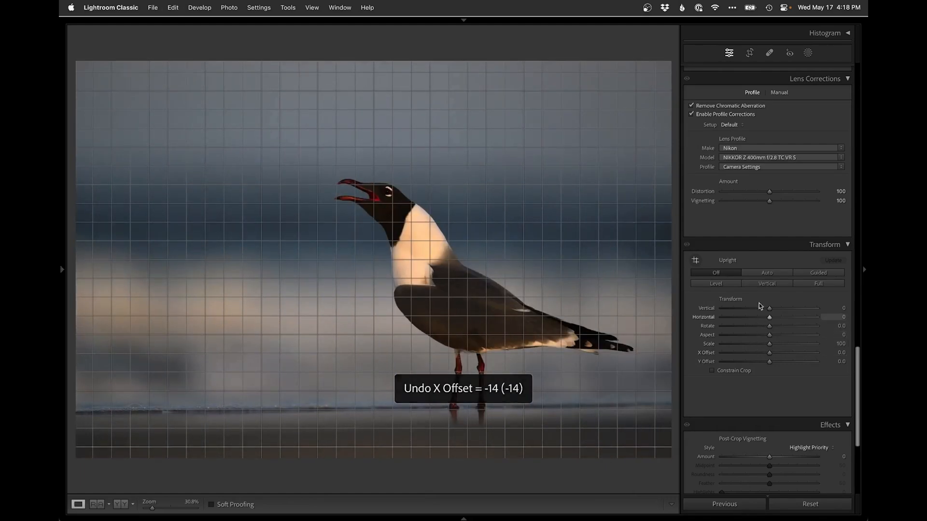
Apply a Guided Upright correction by drawing two horizontal guides along the background band and the waterline
left_click(695, 260)
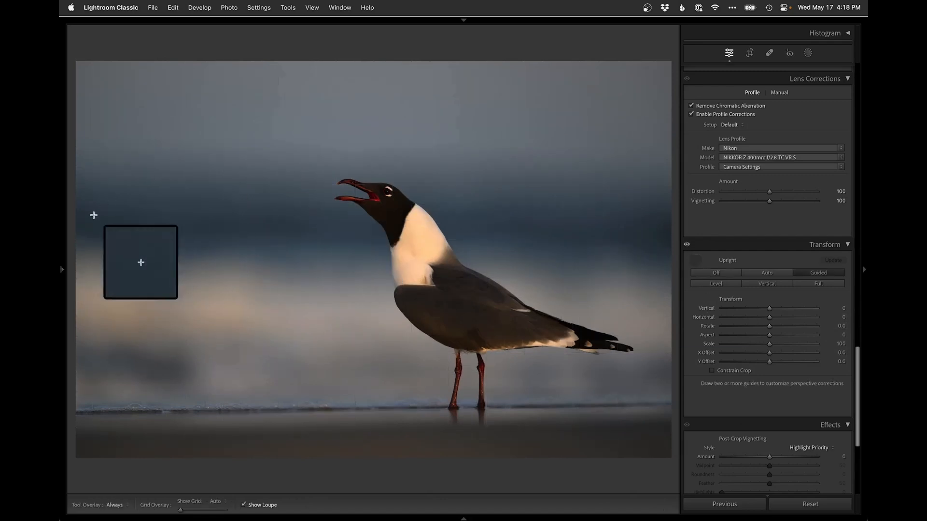
left_click_drag(92, 213, 662, 224)
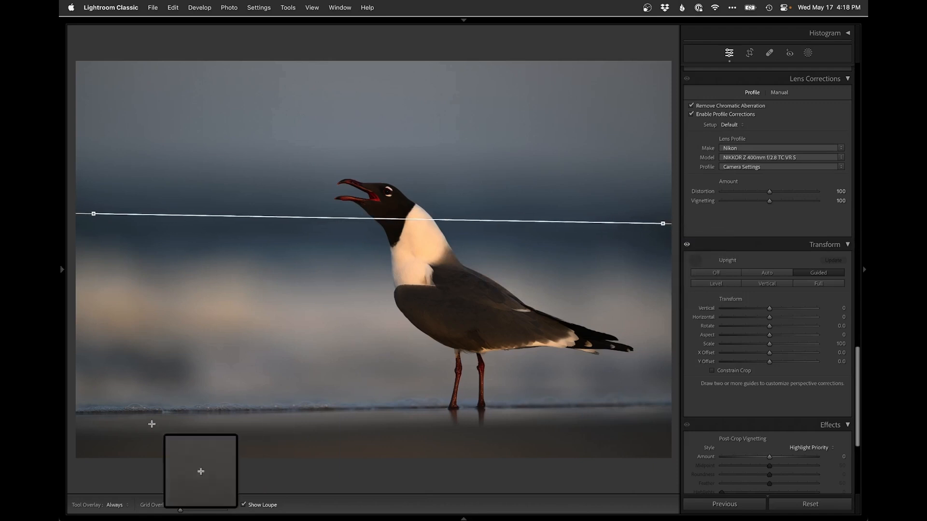
left_click_drag(89, 412, 635, 404)
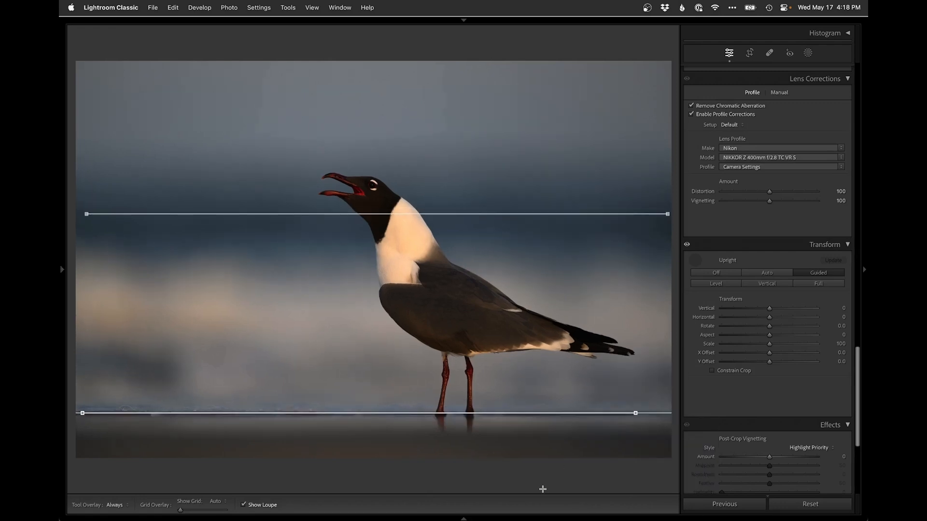
key("r")
key("r")
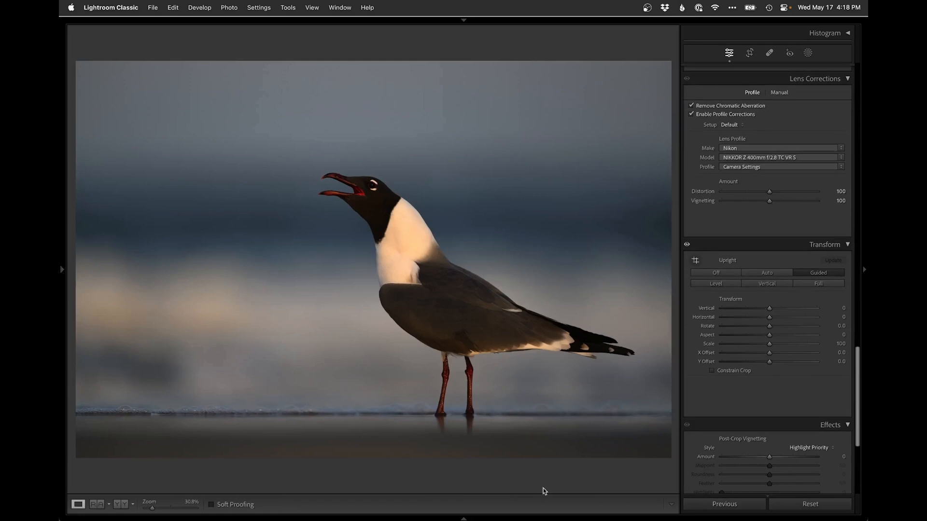
Undo and redo the last upright guide to compare the gull photo before and after
key("super+z")
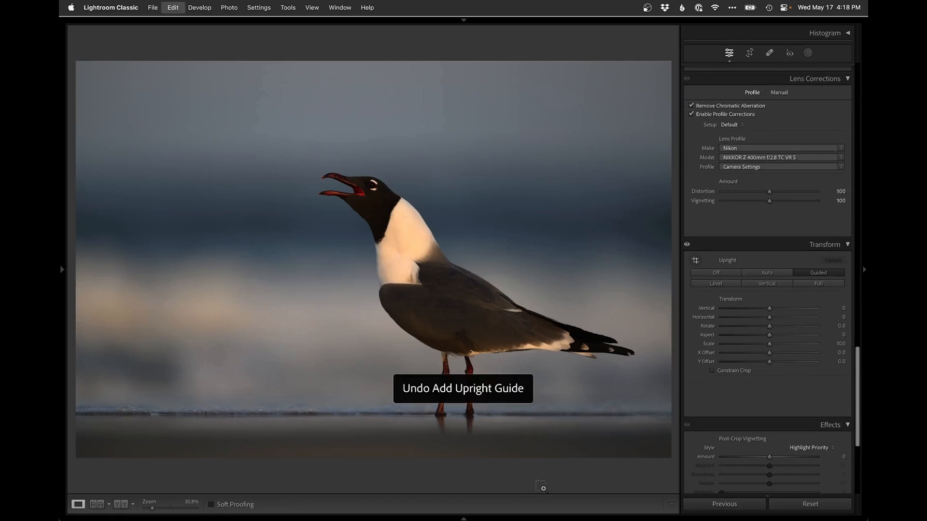
key("super+shift+z")
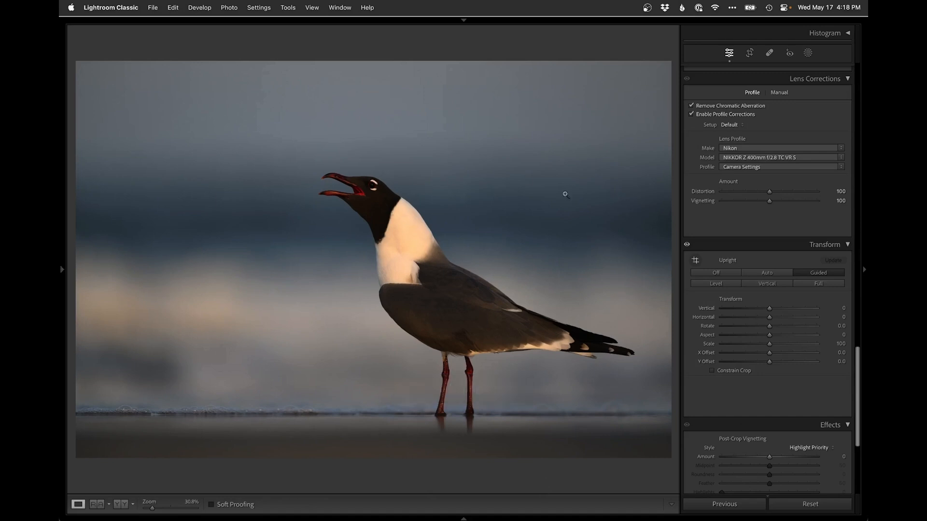
key("super+z")
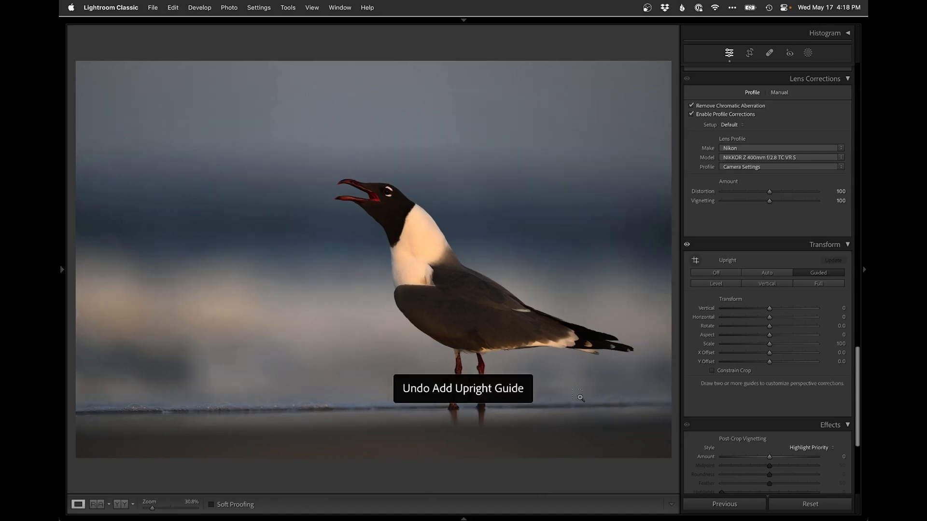
key("super+shift+z")
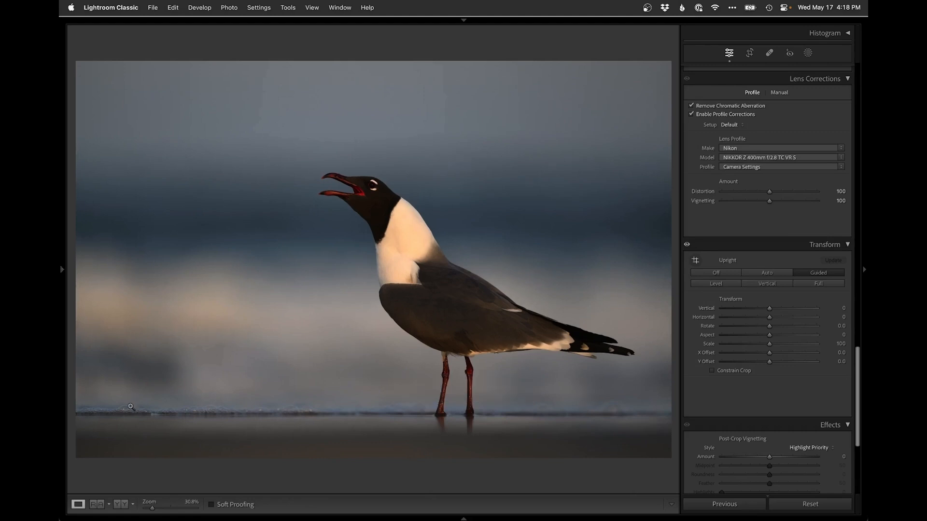
Set the gull photo's Shadows to +59, Blacks to -21 and Highlights to +28 in the Basic tone controls
left_click(534, 284)
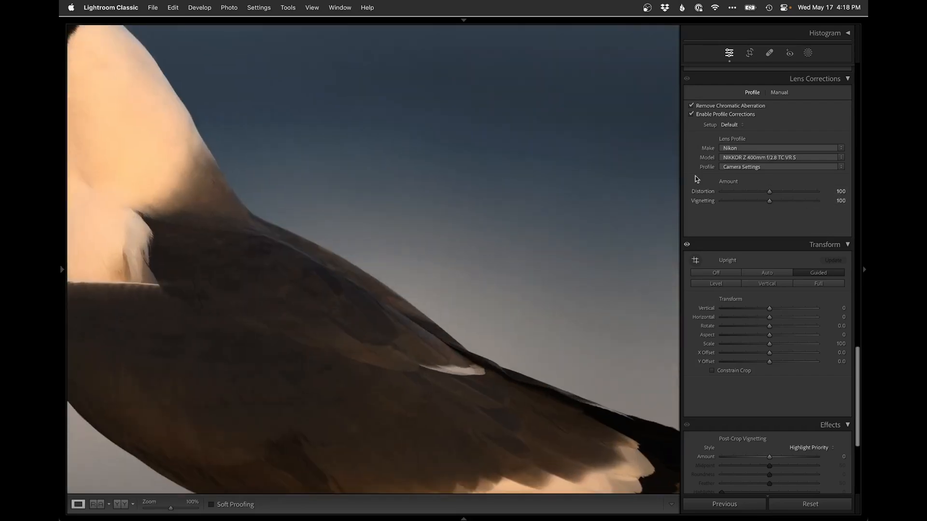
left_click(514, 218)
scroll(738, 215, "up", 15)
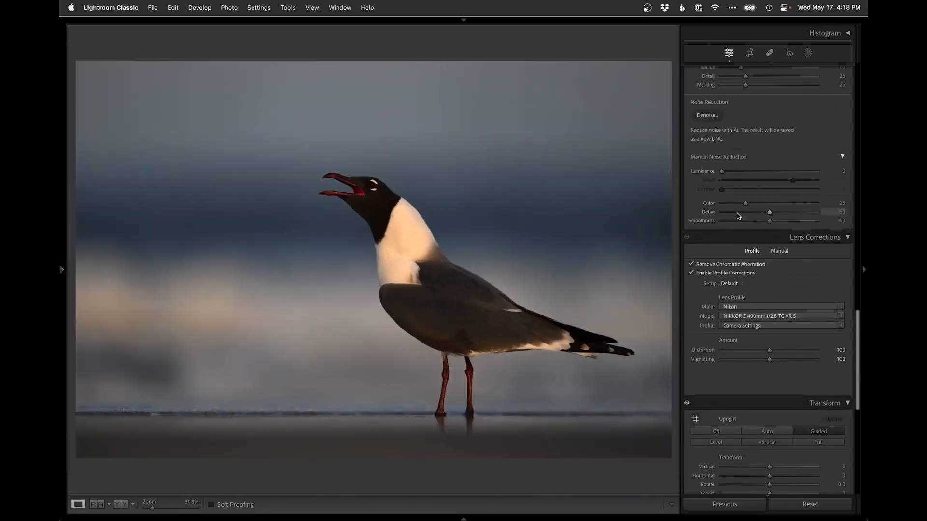
scroll(737, 216, "down", 2)
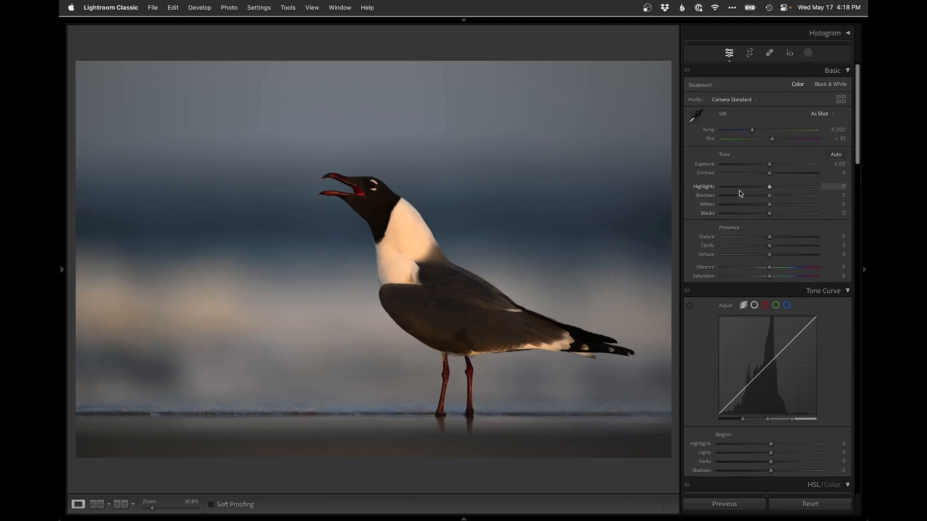
left_click_drag(789, 195, 758, 216)
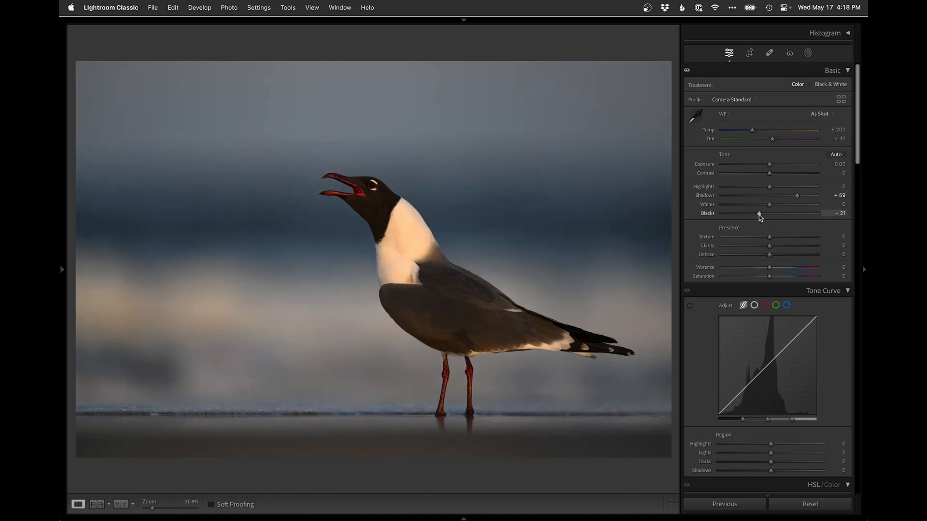
left_click(394, 238)
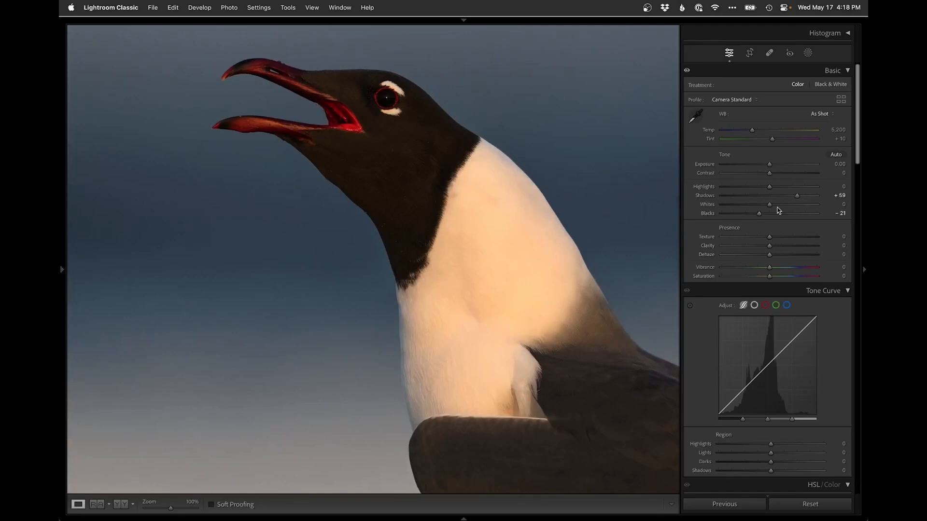
left_click(782, 186)
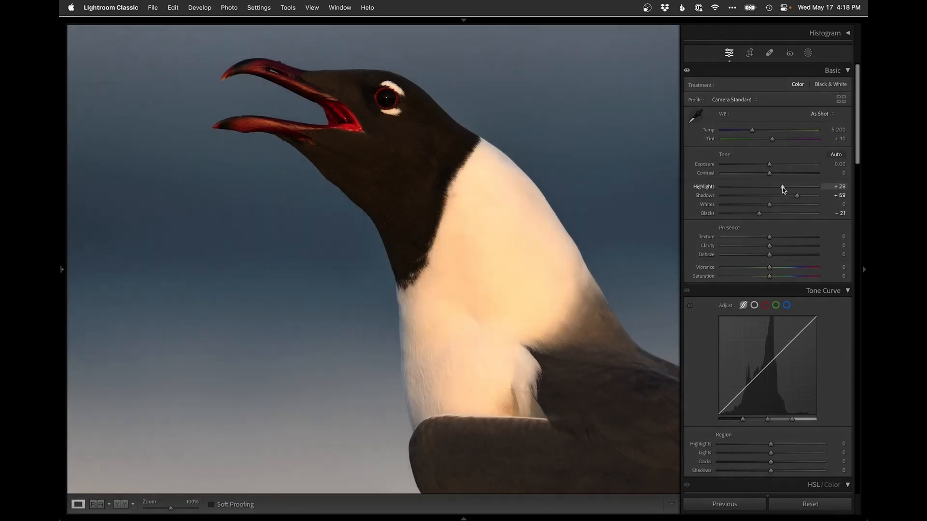
left_click(413, 300)
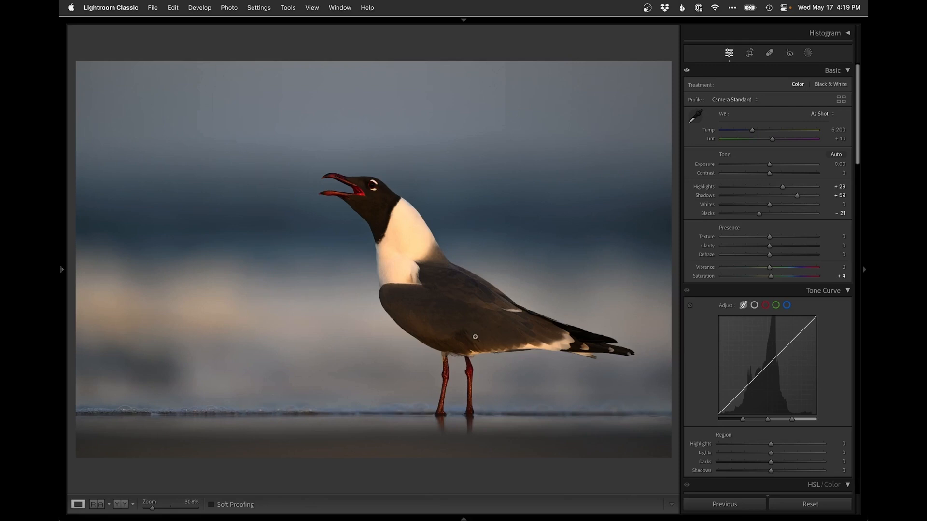
Open the gull photo in Photoshop for editing and add a new empty layer above the Background
key("super+e")
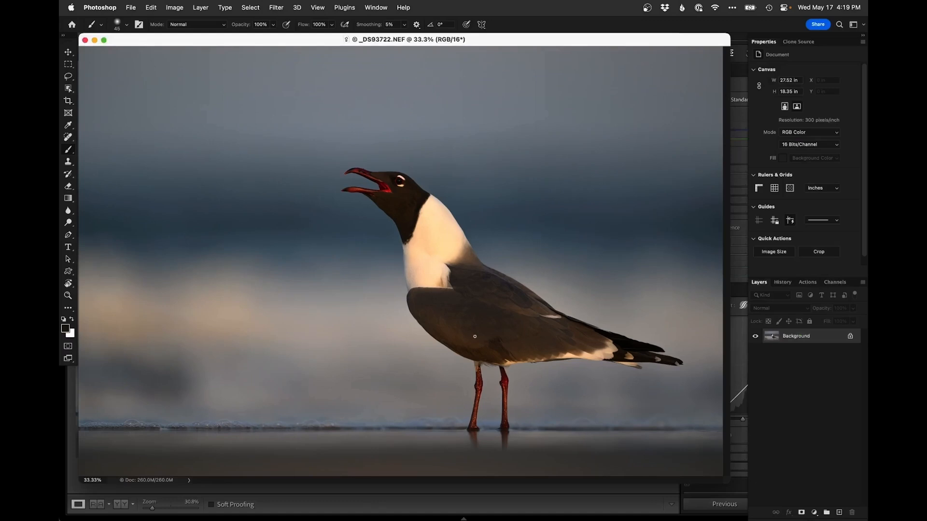
key("f")
left_click_drag(555, 281, 515, 277)
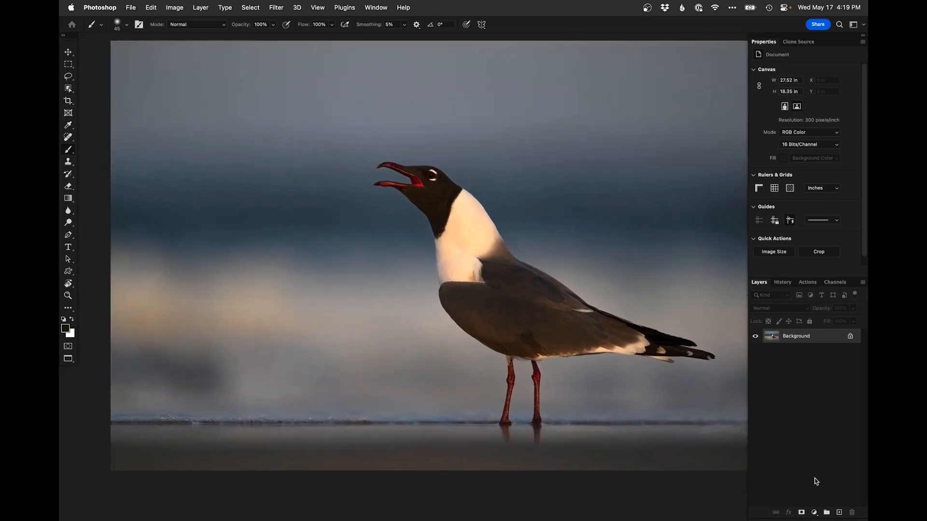
left_click(839, 513)
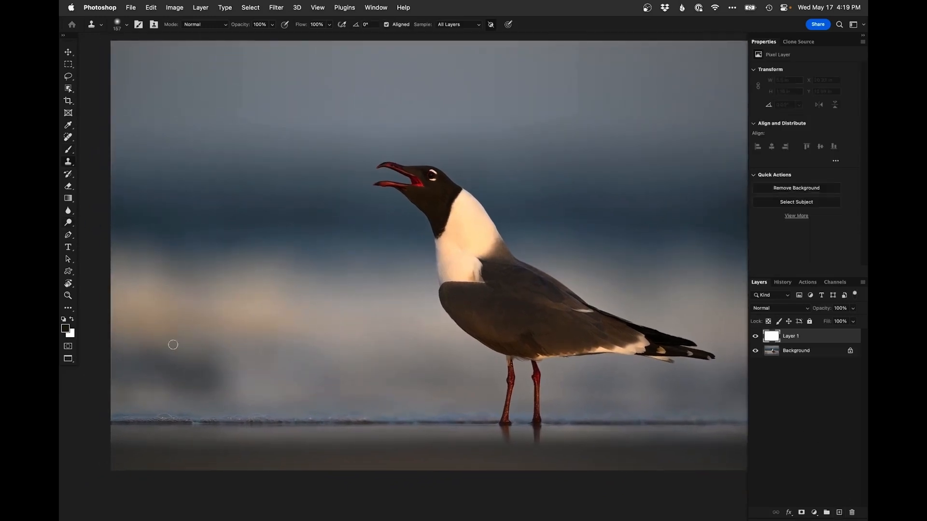
Clone out specks and blemishes in the lower background and near the waterline on the new layer, sampling all layers
left_click_drag(251, 377, 272, 376, "ctrl+alt")
mouse_move(224, 368)
left_mouse_down()
mouse_move(187, 381)
mouse_move(135, 363)
mouse_move(122, 376)
mouse_move(181, 374)
mouse_move(123, 377)
mouse_move(115, 369)
mouse_move(145, 367)
left_mouse_up()
left_click_drag(266, 370, 250, 373, "ctrl+alt")
left_click(189, 393)
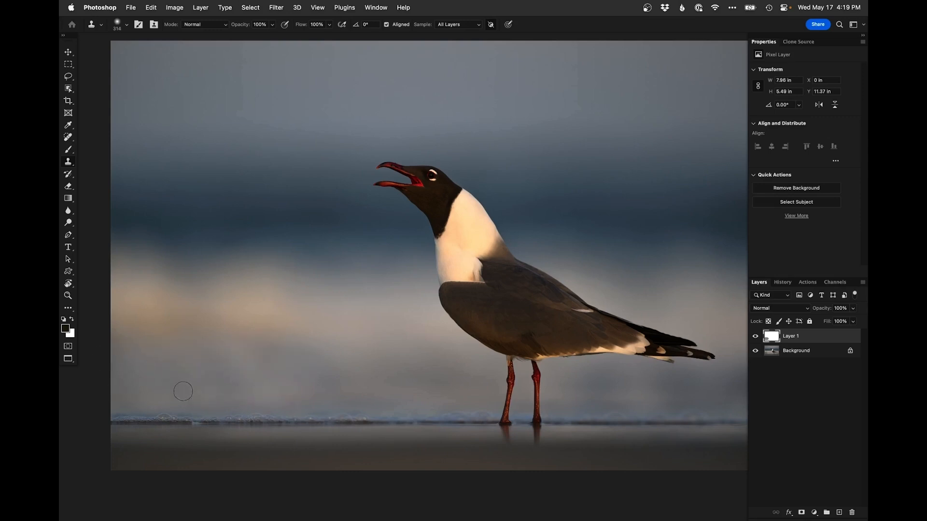
mouse_move(309, 360)
left_mouse_down("ctrl+alt")
mouse_move(323, 359)
mouse_move(191, 358)
left_mouse_up("ctrl+alt")
left_click(343, 348, "alt")
mouse_move(411, 346)
left_mouse_down()
mouse_move(280, 345)
mouse_move(340, 343)
left_mouse_up()
left_click(275, 371, "alt")
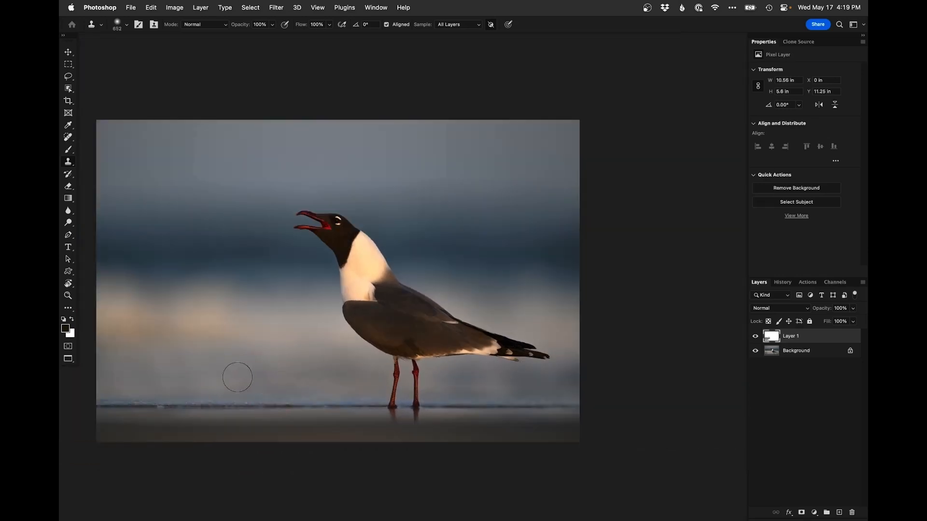
left_click_drag(250, 374, 243, 373, "ctrl+alt")
mouse_move(501, 375)
left_mouse_down()
mouse_move(579, 376)
mouse_move(505, 380)
mouse_move(534, 379)
mouse_move(466, 369)
mouse_move(478, 369)
left_mouse_up()
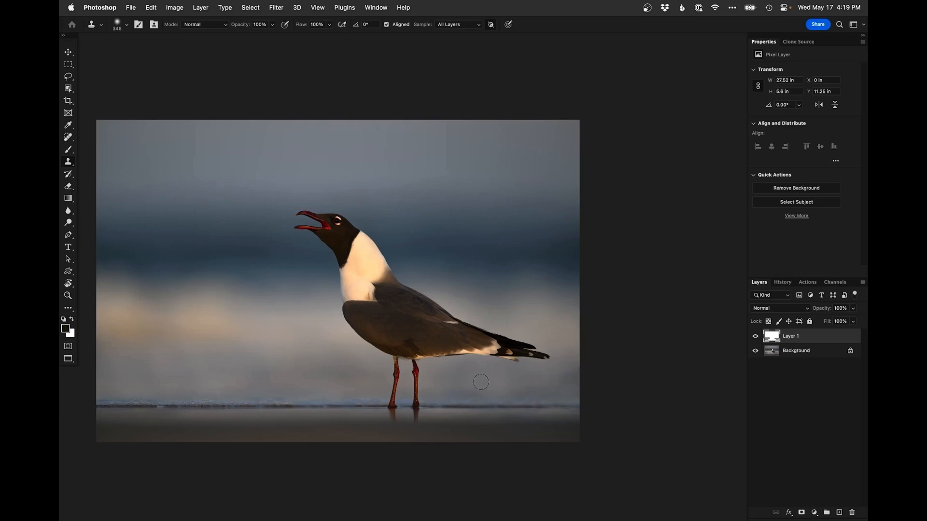
left_click_drag(573, 376, 513, 378)
left_click(522, 382, "alt")
left_click_drag(486, 384, 484, 383)
left_click_drag(375, 350, 438, 369)
left_click_drag(290, 398, 305, 399)
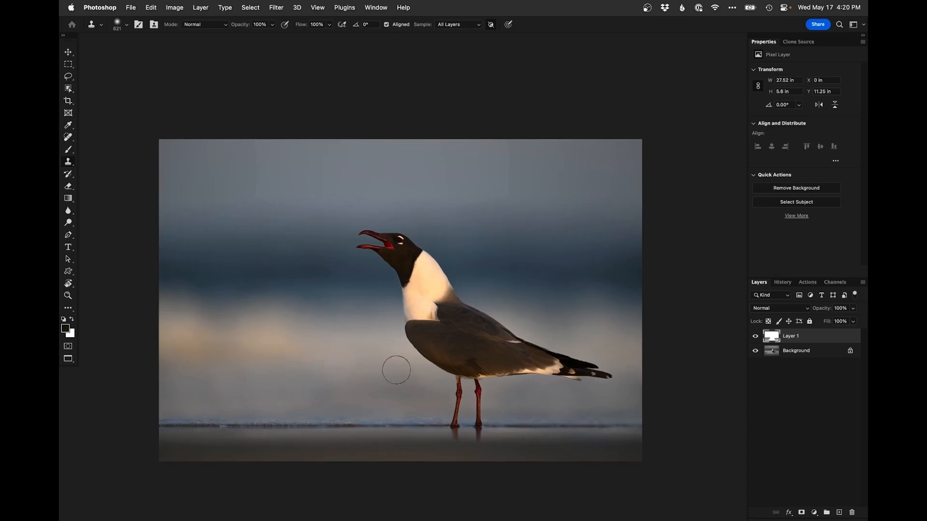
left_click(396, 340, "super")
left_click_drag(406, 346, 412, 358)
Add a Curves adjustment layer, adjust its Blue channel curve, and invert its mask to black
left_click(815, 513)
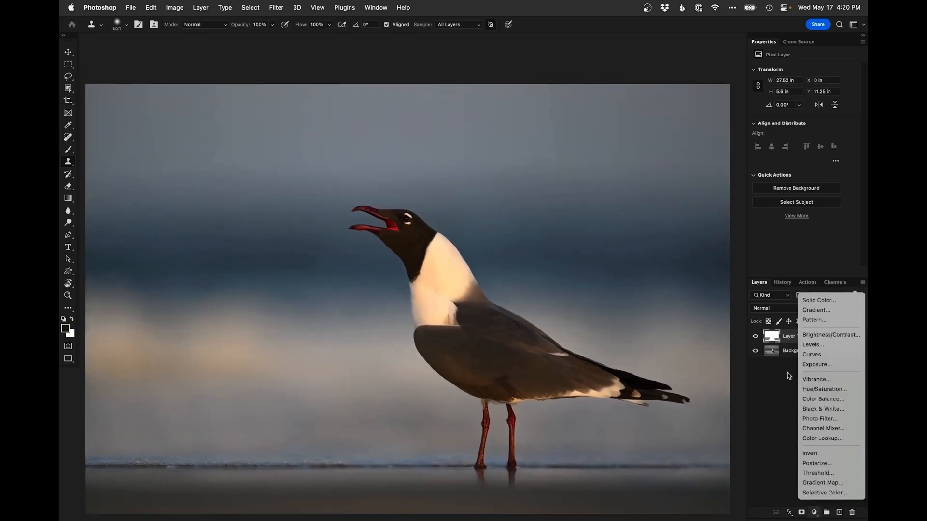
left_click(818, 355)
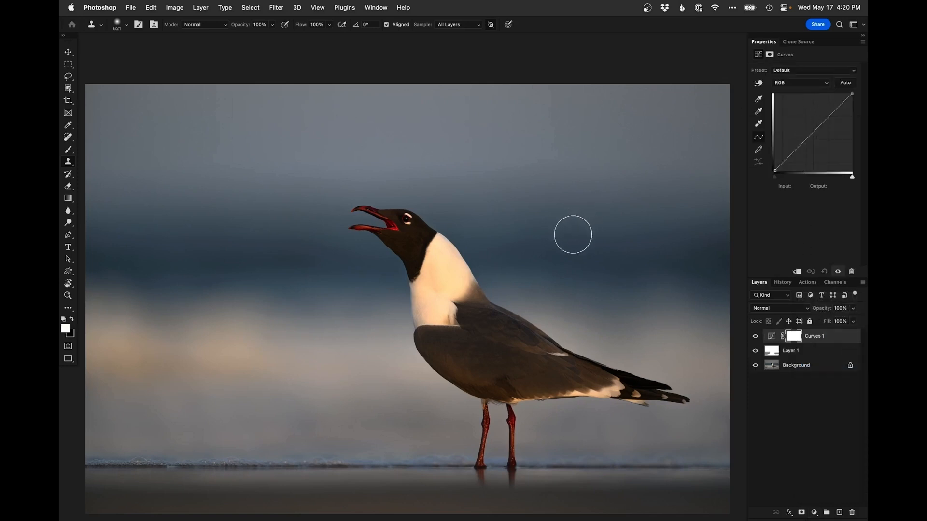
left_click(803, 86)
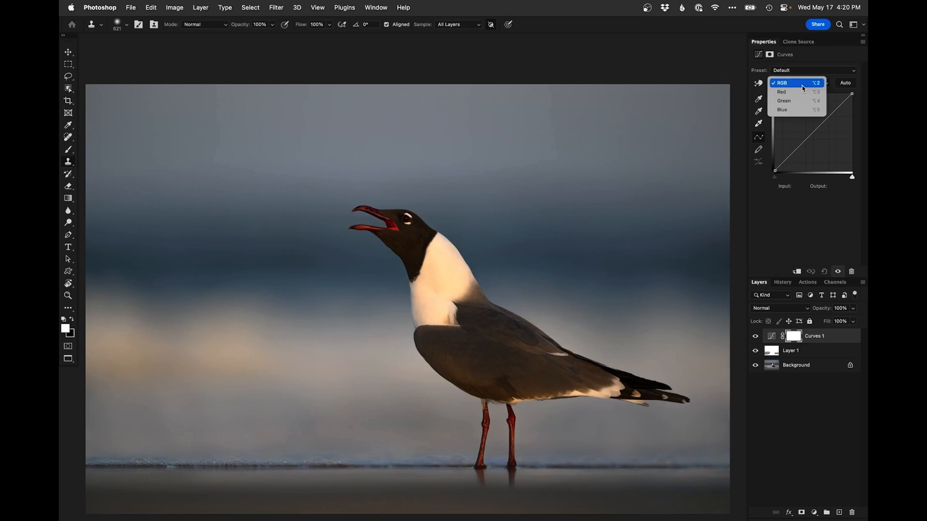
left_click(802, 110)
left_click(824, 122)
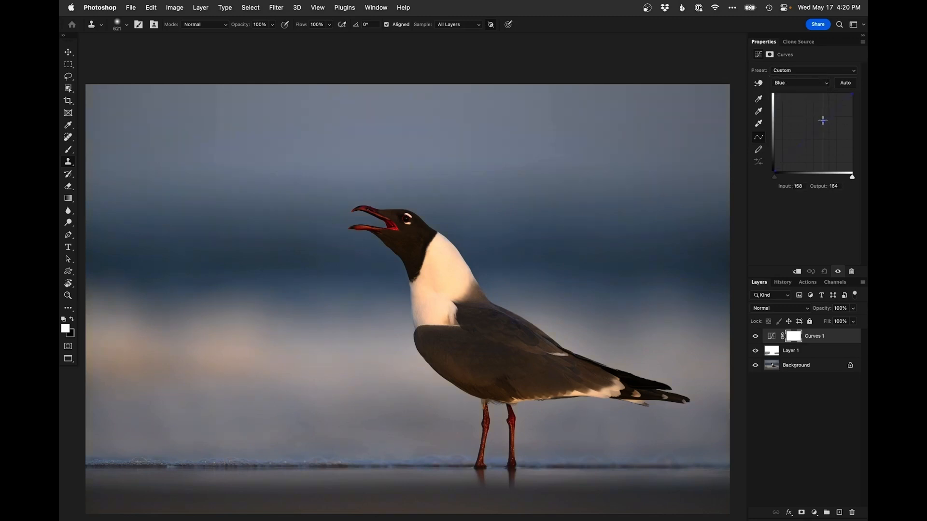
left_click(799, 83)
left_click(797, 62)
left_click(816, 128)
key("super+i")
Select the gull as the subject from the Background layer and invert the selection
left_click(775, 367)
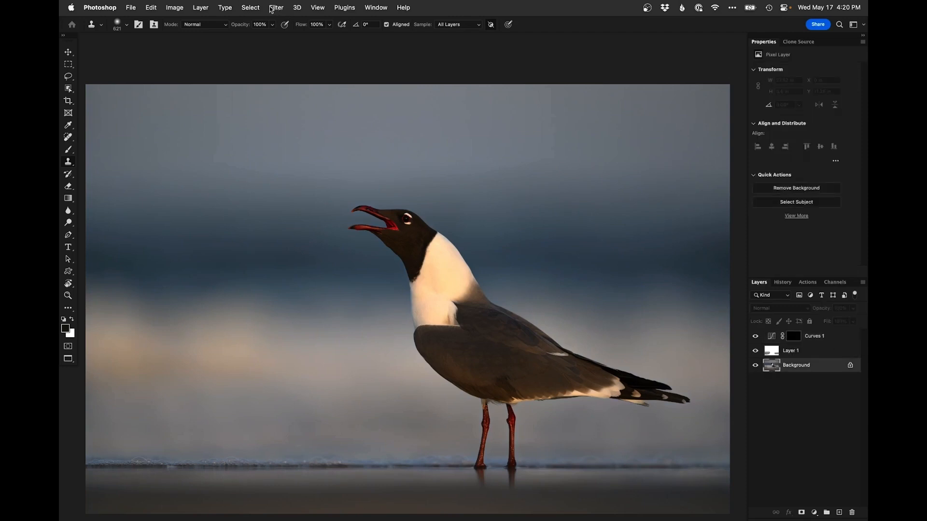
left_click(250, 8)
left_click(272, 120)
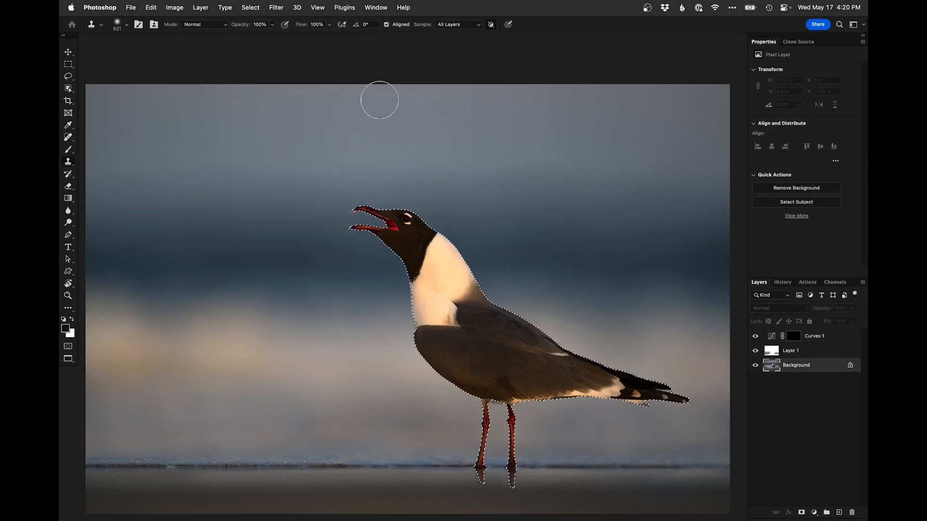
left_click(250, 8)
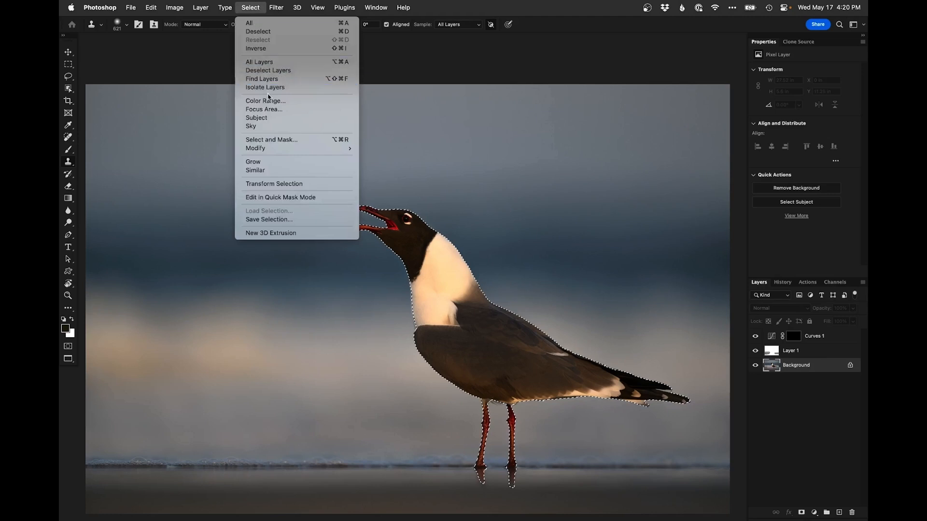
left_click(269, 49)
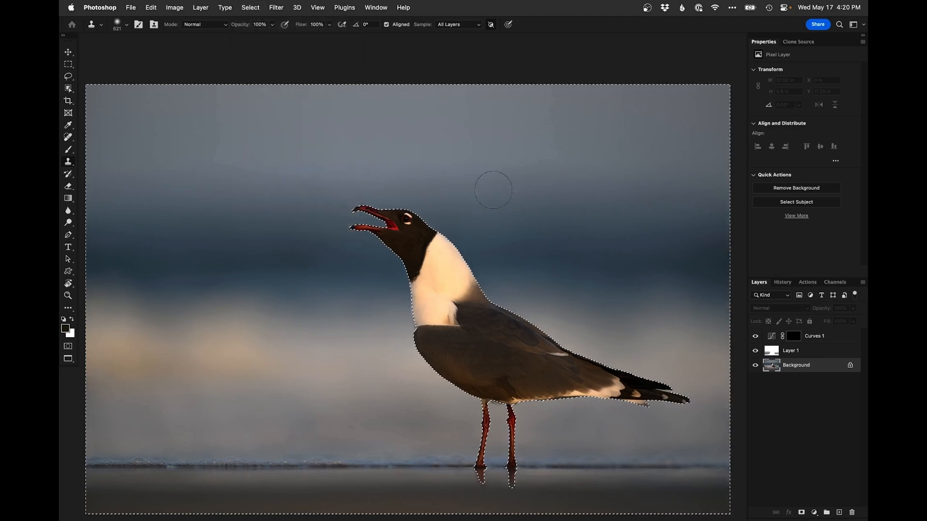
Paint white on the Curves 1 mask across the background around the gull, then deselect
left_click(794, 340)
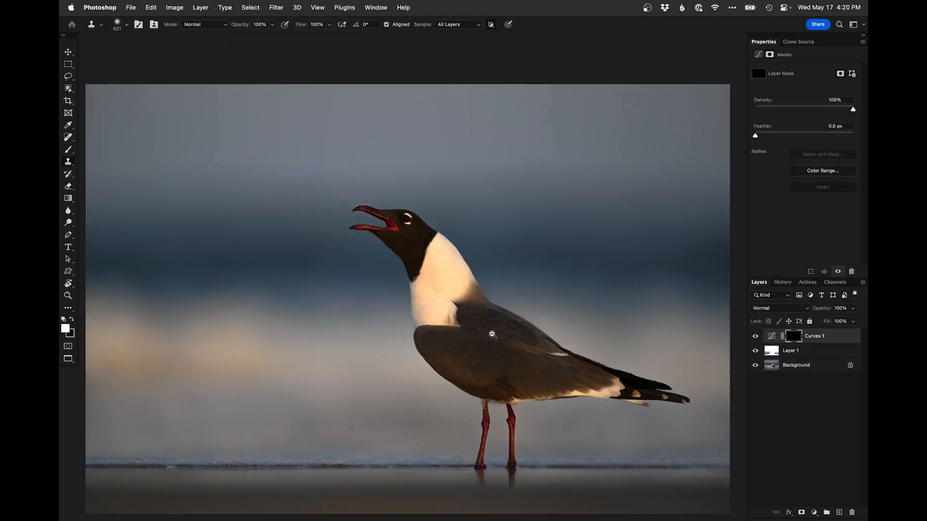
scroll(488, 327, "down", 1)
key("b")
key("x")
left_click_drag(576, 287, 672, 277)
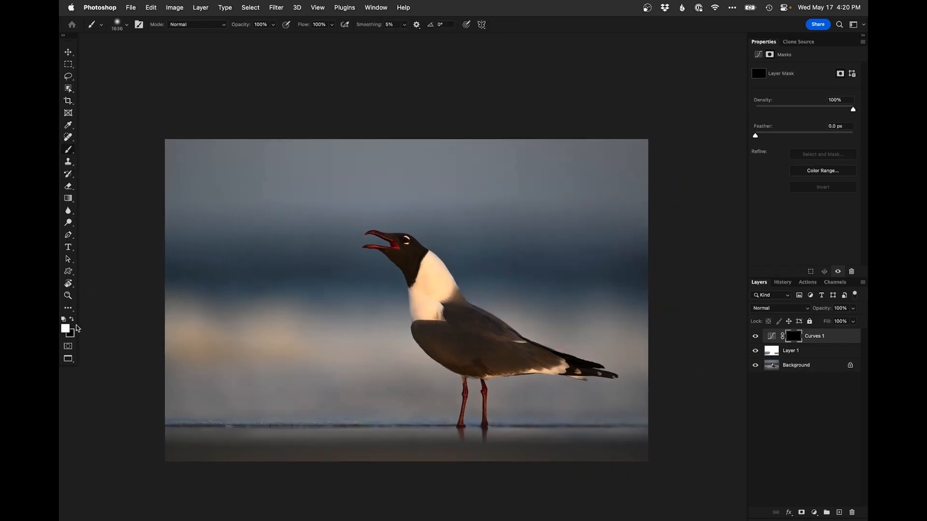
left_click_drag(243, 213, 275, 213)
mouse_move(641, 220)
left_mouse_down()
mouse_move(654, 188)
mouse_move(148, 192)
mouse_move(234, 180)
left_mouse_up()
left_click_drag(524, 412, 377, 410)
left_click_drag(317, 435, 353, 324)
left_click(353, 325, "super")
left_click_drag(171, 309, 172, 309)
left_click_drag(174, 310, 177, 310)
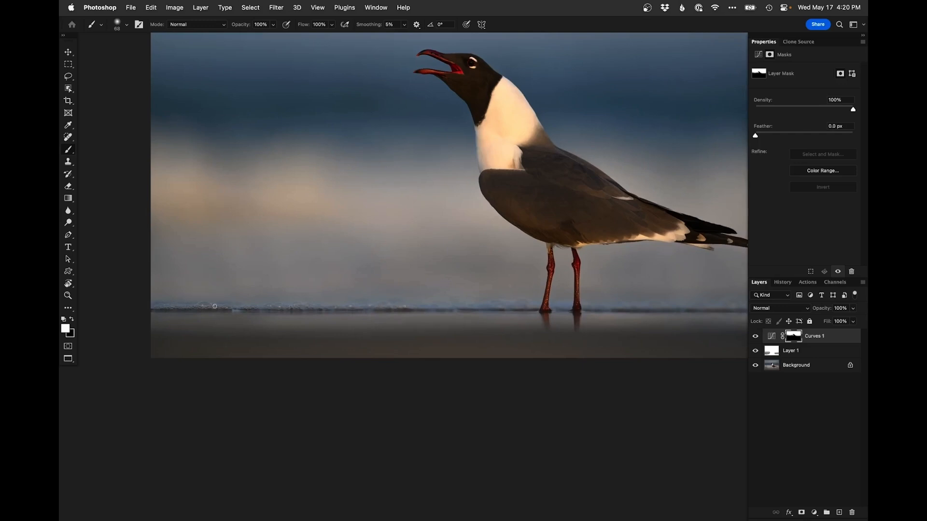
left_click_drag(544, 309, 392, 298)
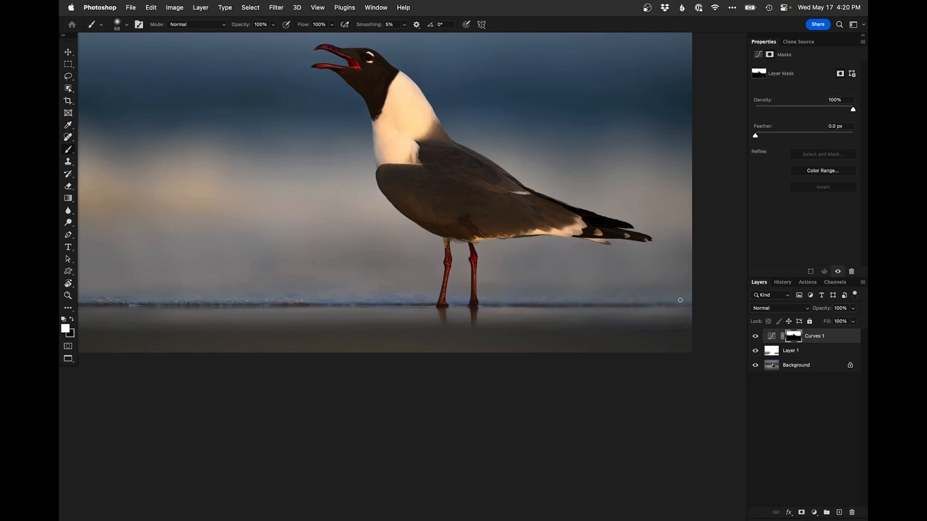
left_click_drag(487, 295, 512, 328)
key("super+d")
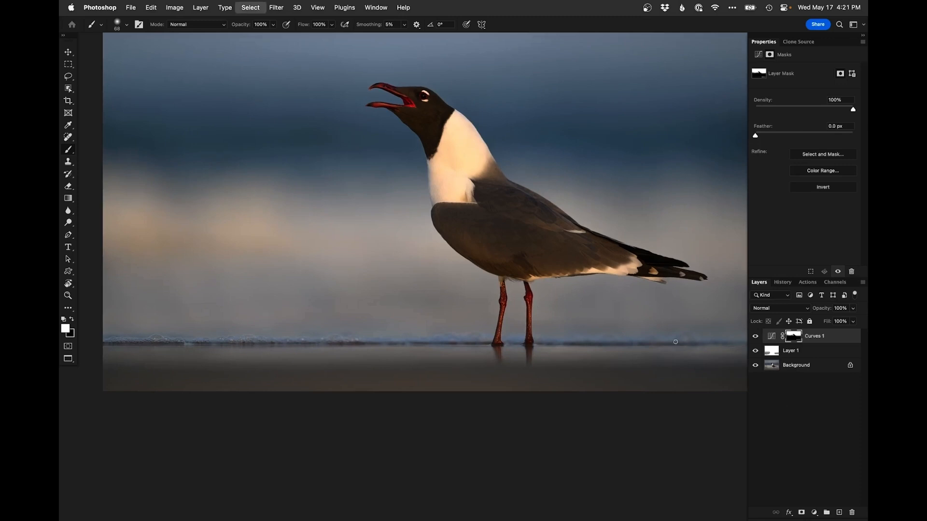
Add a second Curves adjustment layer with a brightening curve using two points
key("x")
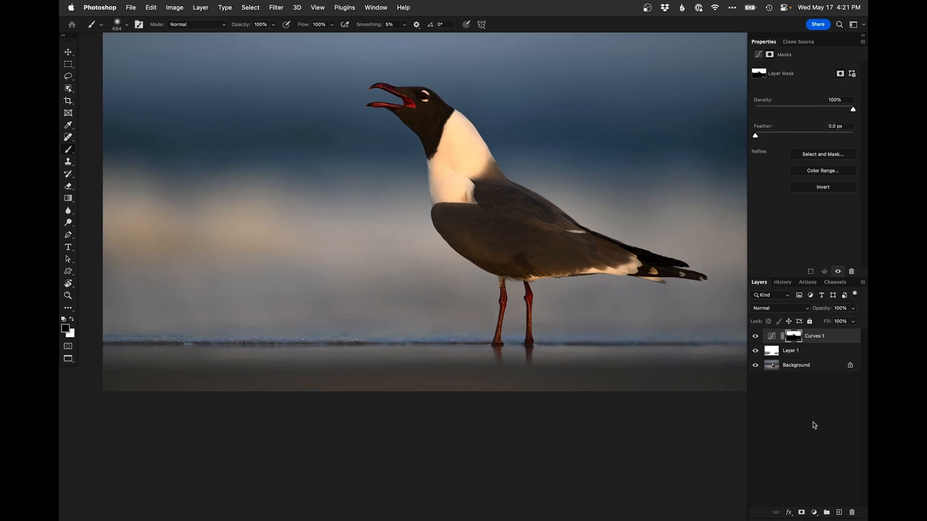
left_click(815, 514)
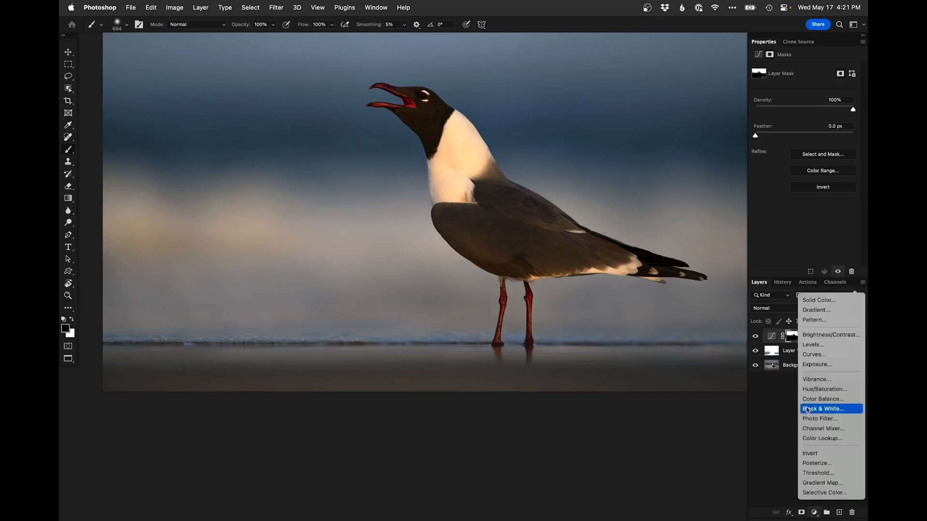
left_click(818, 356)
left_click_drag(824, 121, 822, 109)
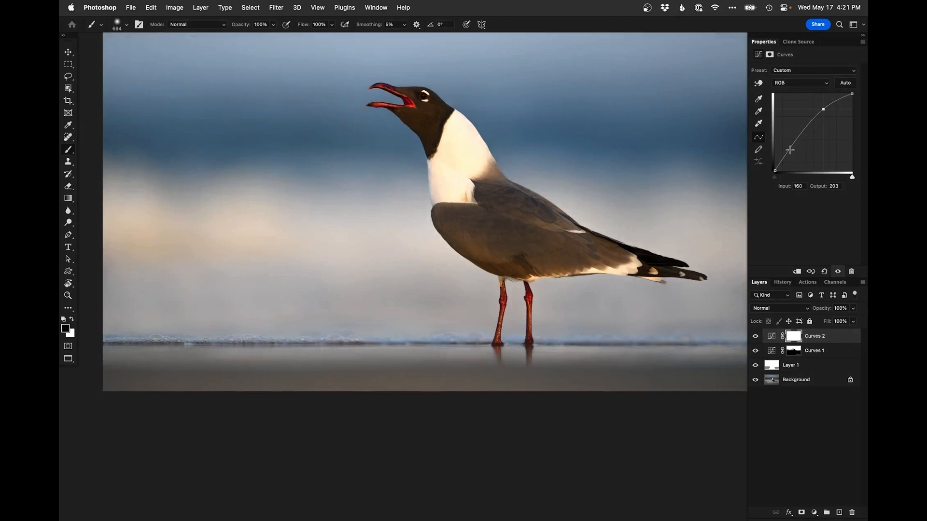
left_click(789, 150)
Invert the Curves 2 mask to black and paint white on it along the left part of the waterline foam
key("super+i")
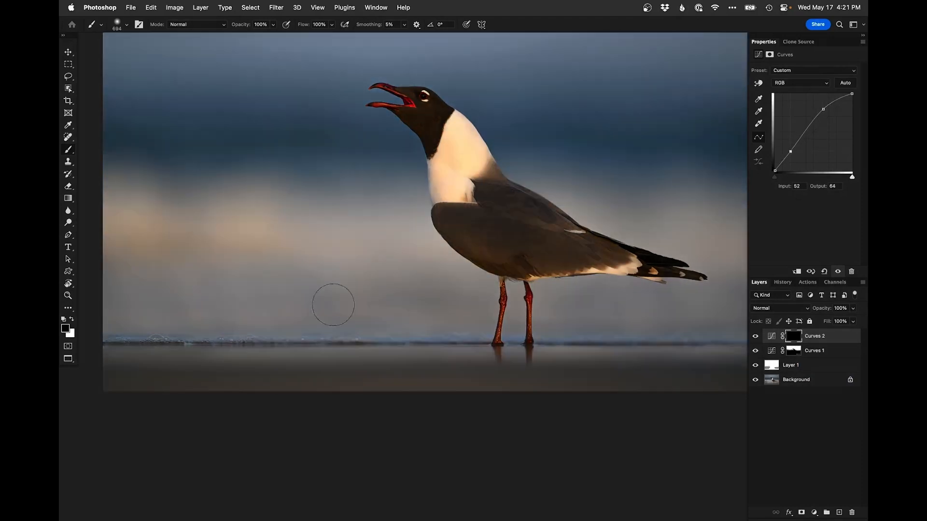
left_click(139, 342, "super")
left_click(138, 339, "super")
mouse_move(139, 337)
left_mouse_down()
mouse_move(363, 291)
mouse_move(323, 294)
mouse_move(325, 278)
left_mouse_up()
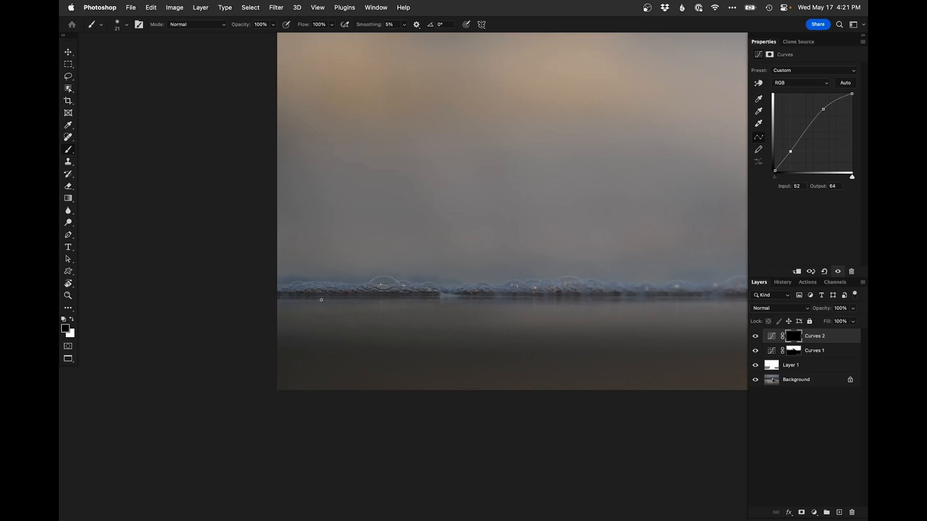
left_click_drag(310, 290, 314, 291)
key("x")
key("x")
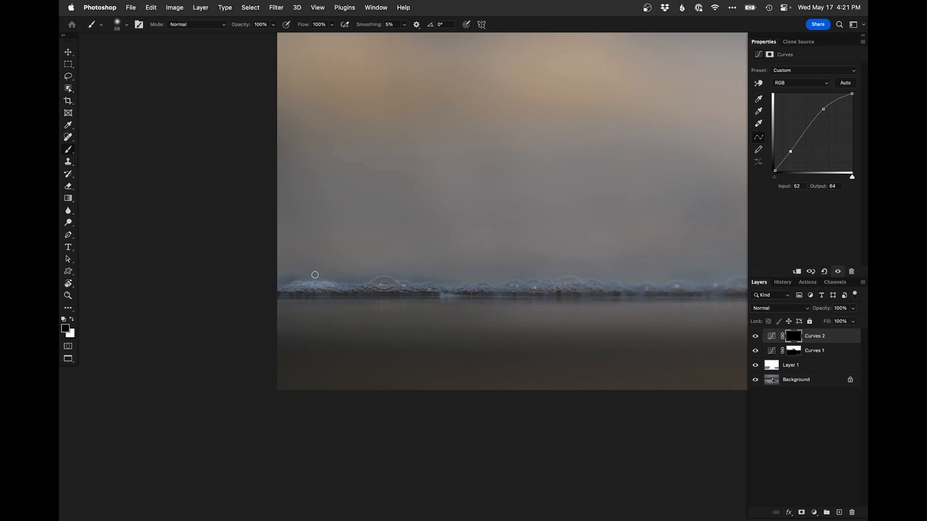
key("x")
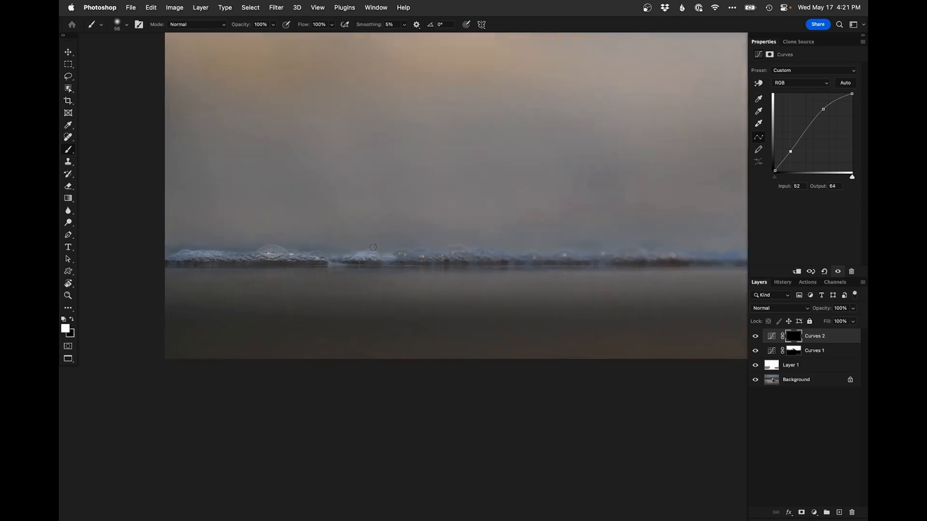
key("x")
key("x")
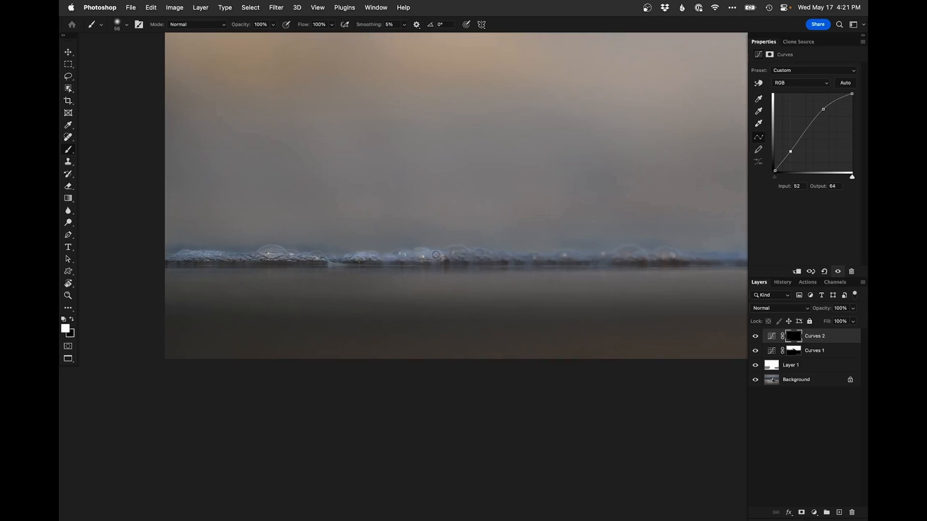
left_click_drag(458, 252, 525, 260)
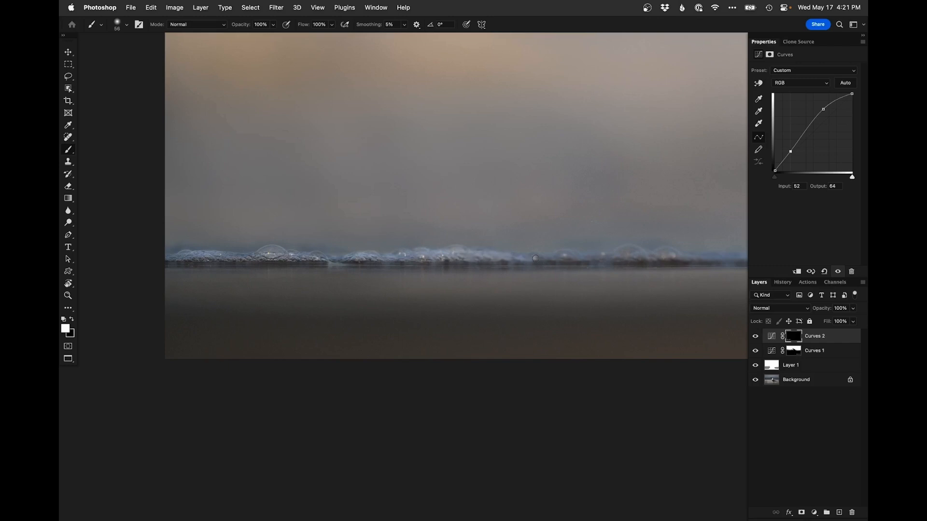
Continue painting white on the Curves 2 mask along the waterline foam toward the gull's legs
scroll(534, 258, "right", 5)
key("x")
key("x")
key("x")
key("x")
key("x")
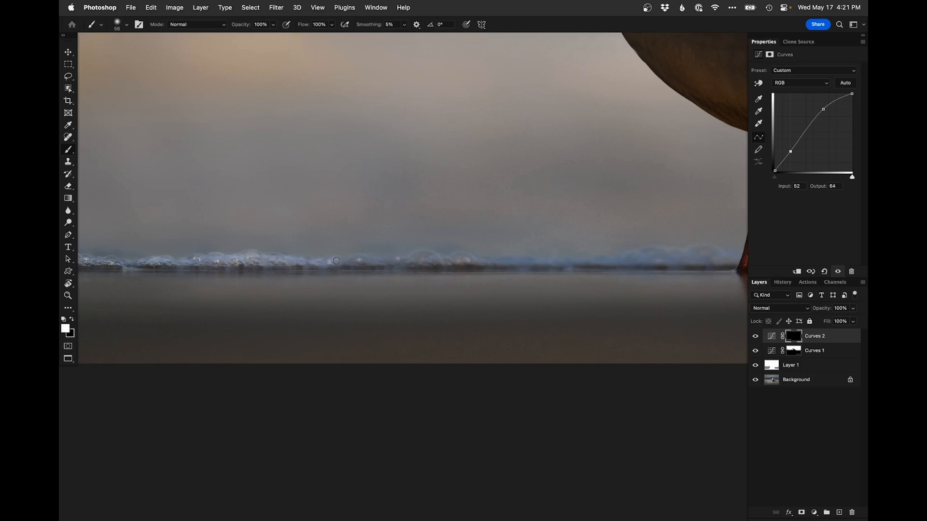
key("x")
left_click_drag(364, 259, 419, 259)
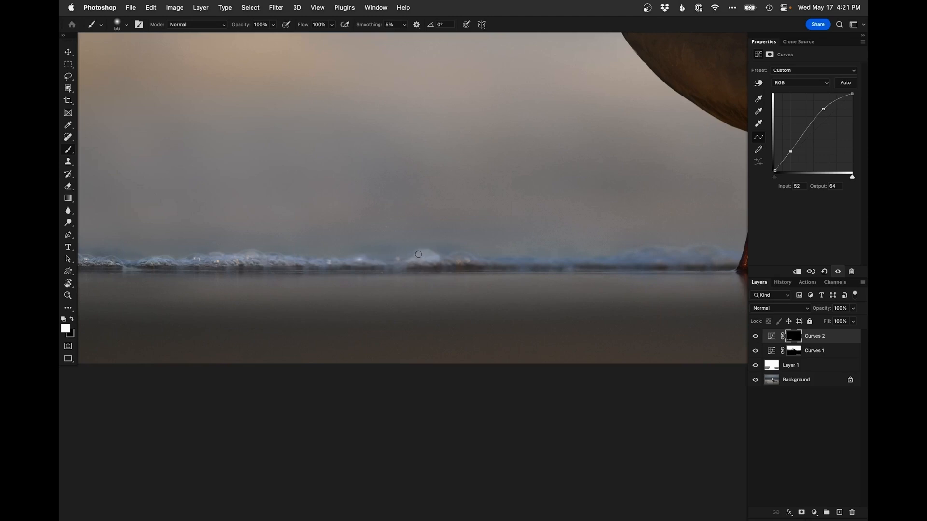
key("x")
mouse_move(423, 254)
left_mouse_down()
mouse_move(443, 254)
mouse_move(435, 266)
mouse_move(458, 258)
mouse_move(451, 257)
mouse_move(523, 263)
left_mouse_up()
key("x")
mouse_move(504, 259)
left_mouse_down()
mouse_move(360, 269)
mouse_move(493, 259)
mouse_move(457, 255)
mouse_move(452, 262)
mouse_move(531, 257)
left_mouse_up()
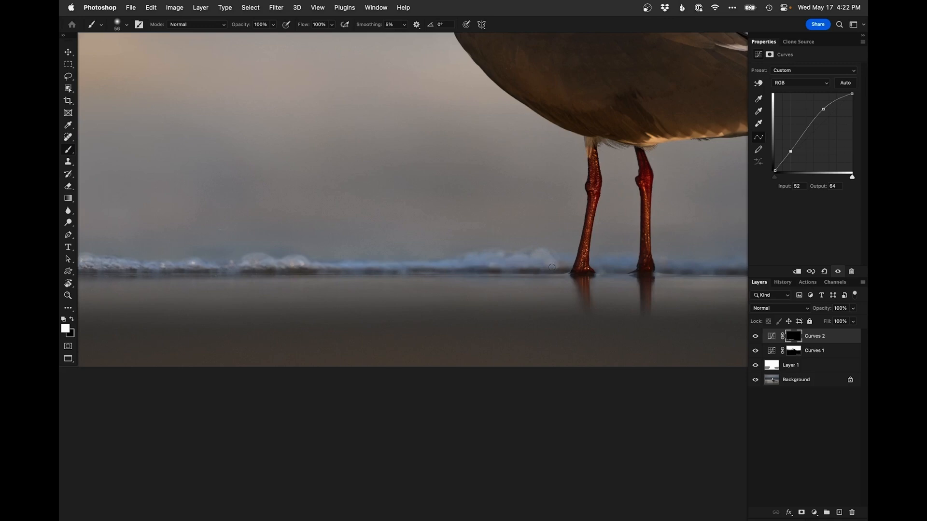
left_click_drag(552, 266, 269, 249)
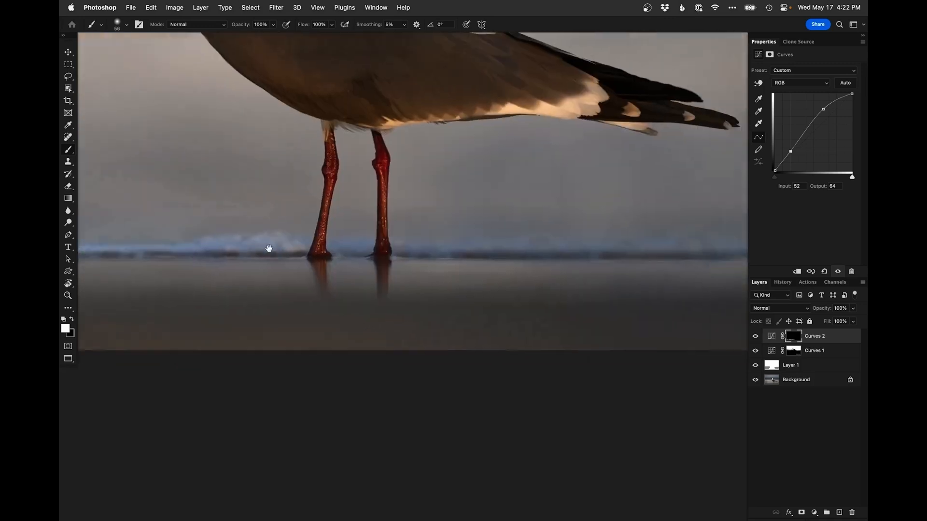
mouse_move(364, 244)
left_mouse_down()
mouse_move(535, 238)
mouse_move(385, 232)
left_mouse_up()
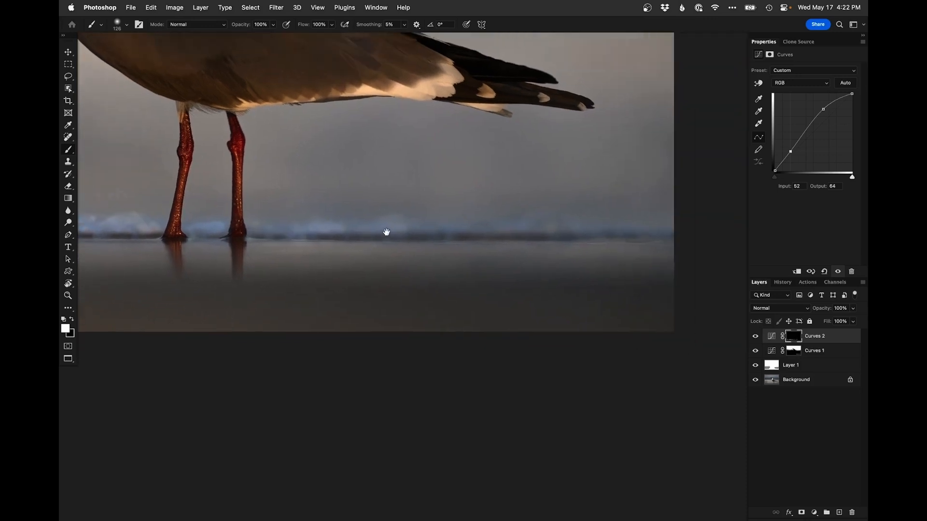
Enlarge the brush, set its opacity to 30%, and softly paint white on the Curves 2 mask over the water near the legs
right_click(449, 206)
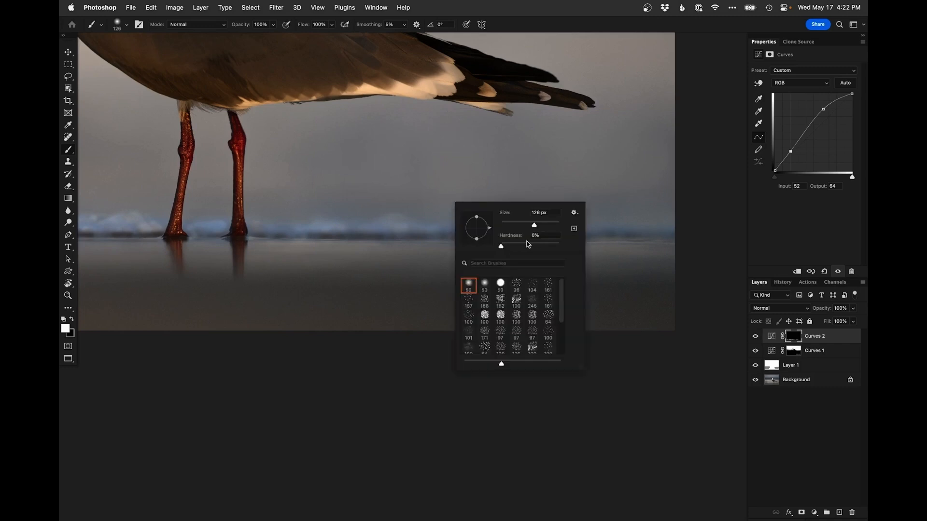
left_click(424, 230)
mouse_move(459, 229)
left_mouse_down()
mouse_move(672, 233)
mouse_move(587, 225)
left_mouse_up()
key("x")
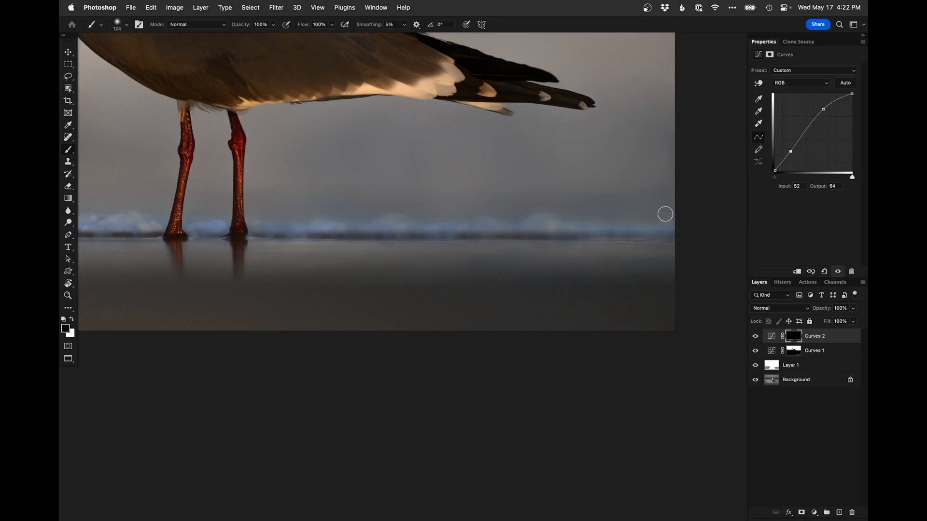
key("super+0")
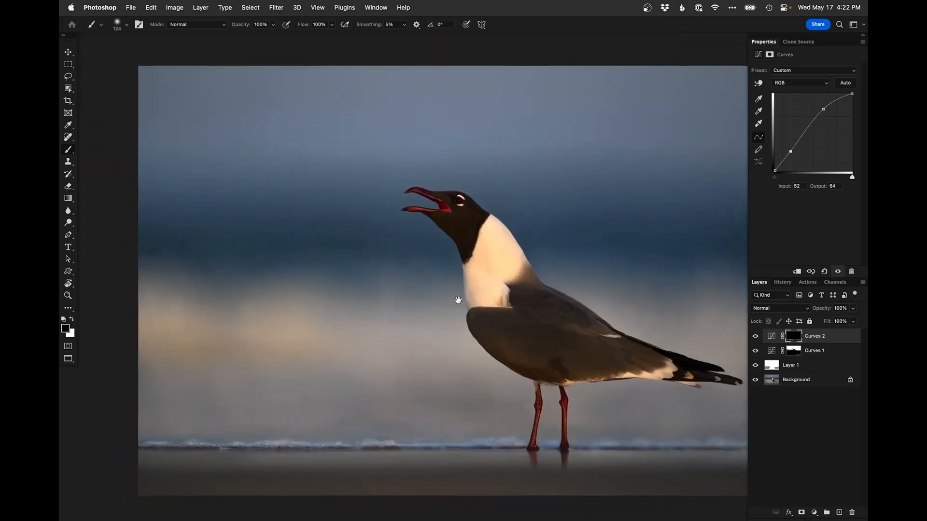
left_click_drag(498, 308, 445, 298)
left_click(756, 337)
left_click(756, 337)
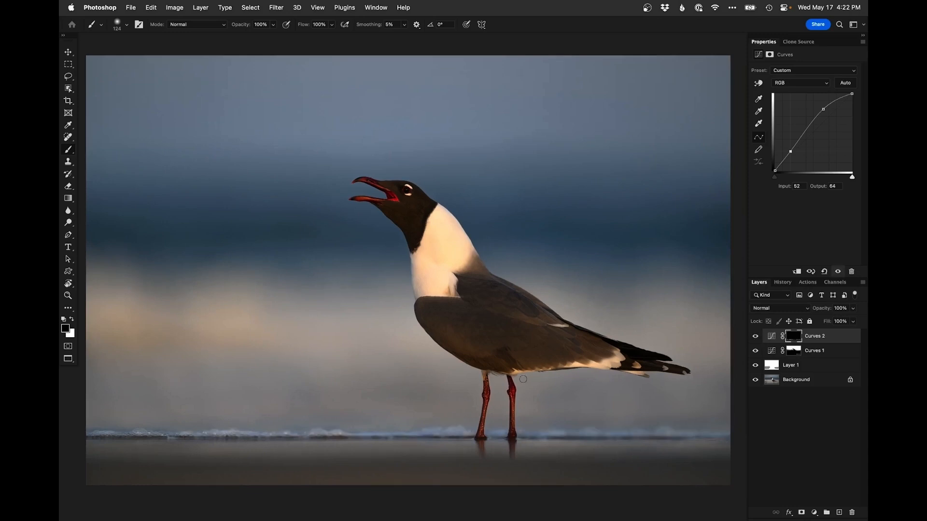
left_click_drag(433, 304, 450, 214)
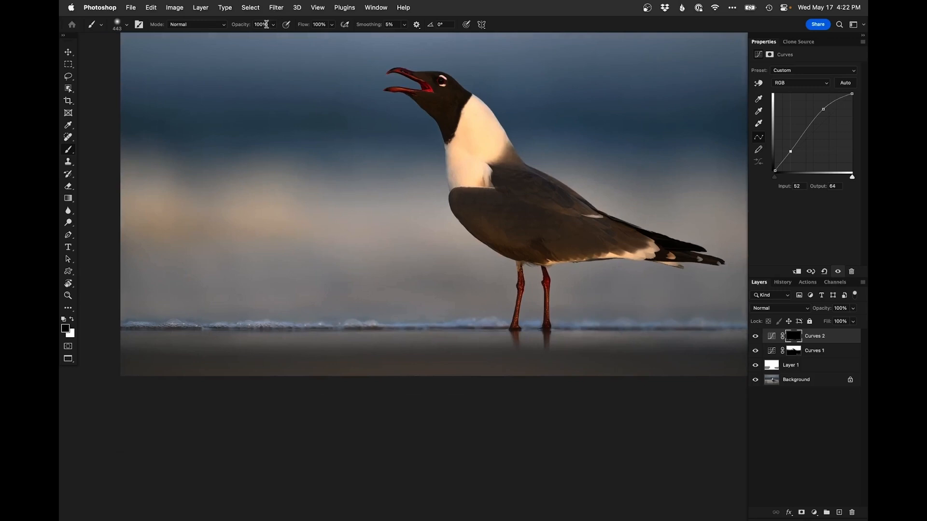
key("3")
left_click_drag(608, 337, 521, 324)
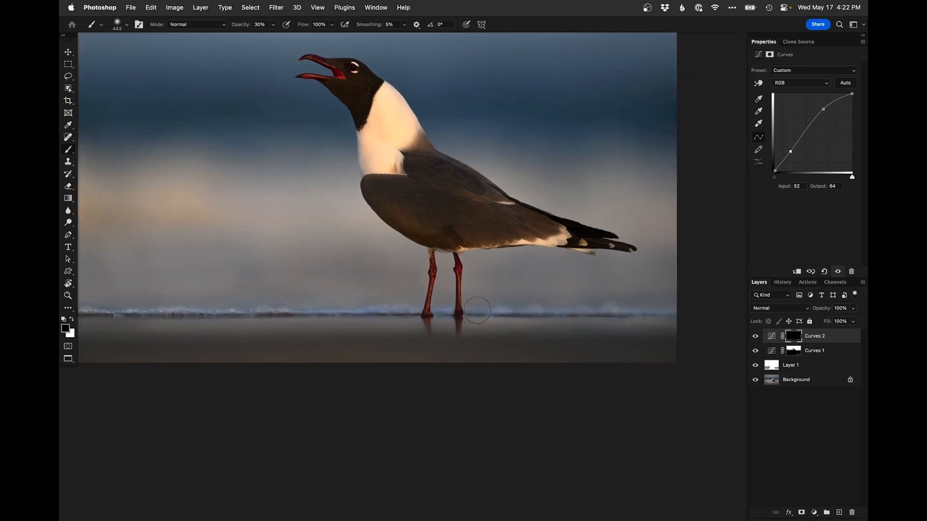
left_click_drag(352, 292, 378, 319)
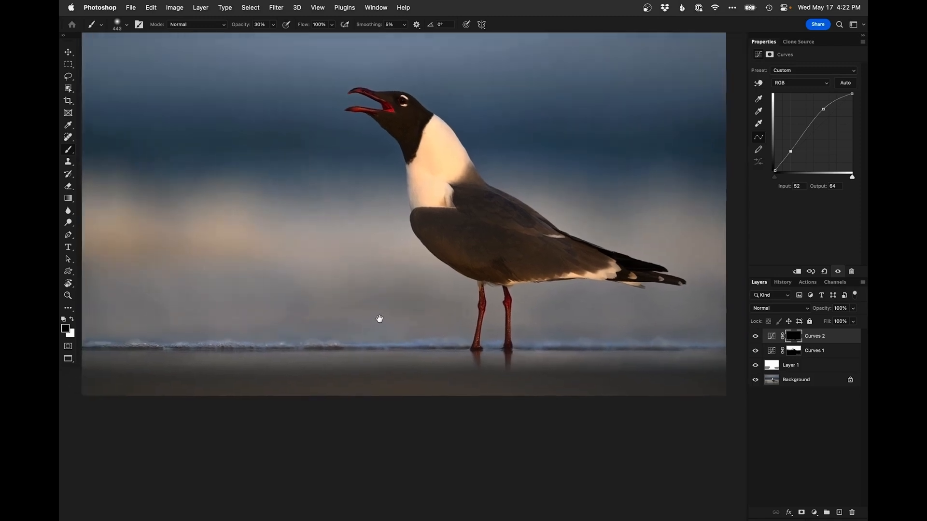
Toggle the Curves 2 layer off and on to compare the brightening
left_click(754, 338)
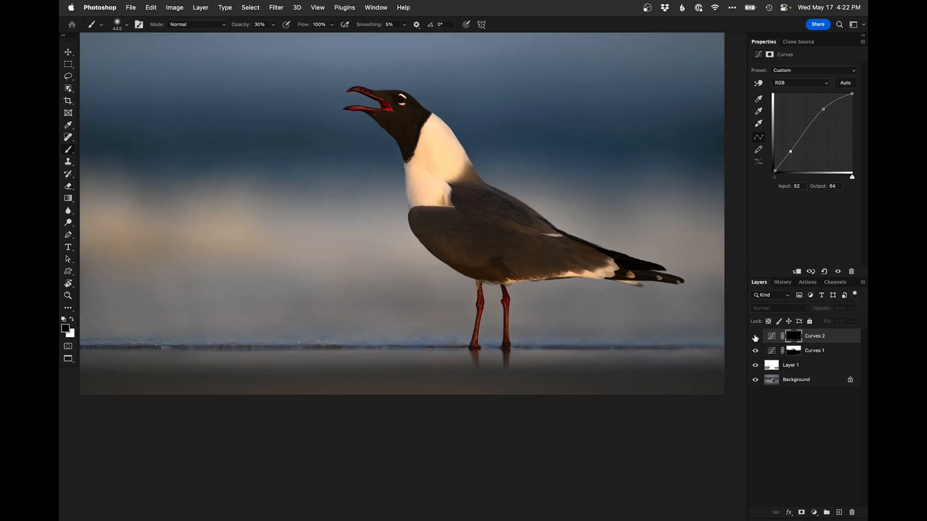
left_click(755, 337)
left_click(754, 337)
left_click(754, 336)
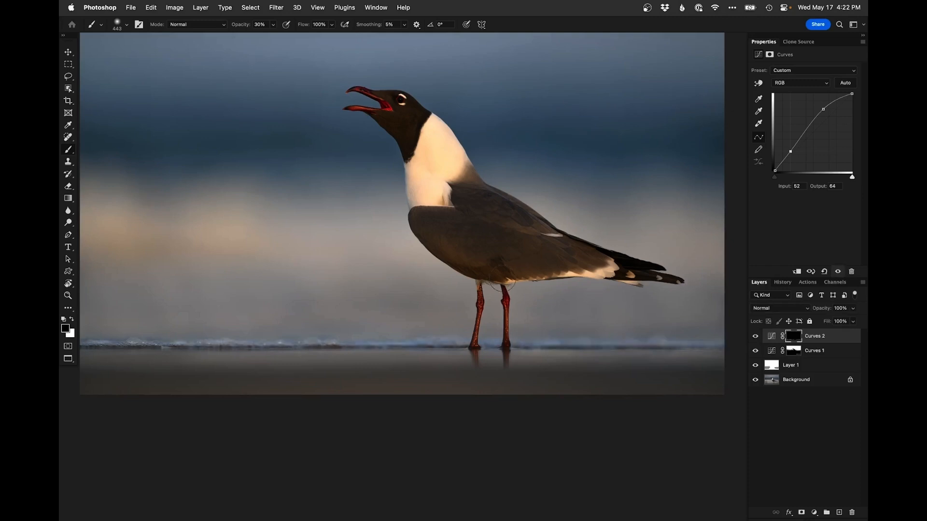
Add a third Curves adjustment layer with a two-point brightening curve and invert its mask to black
left_click_drag(314, 278, 326, 314)
left_click(398, 138, "super")
left_click(399, 139, "super")
left_click_drag(386, 148, 424, 275)
left_click(424, 276, "super")
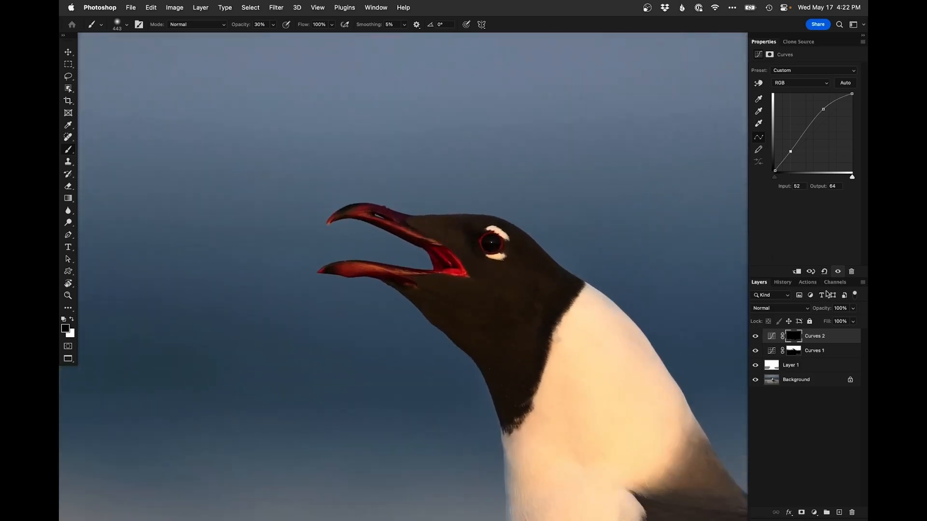
left_click(814, 512)
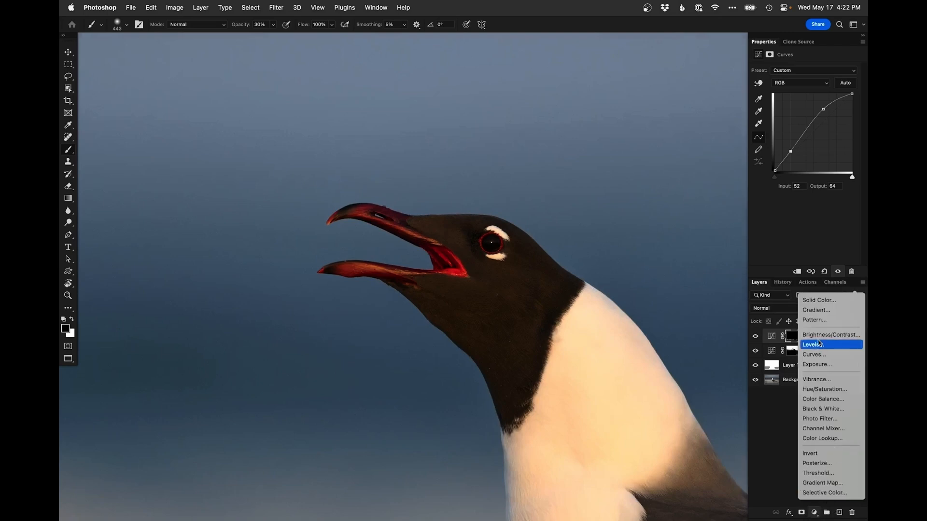
left_click(824, 353)
left_click_drag(825, 120, 824, 111)
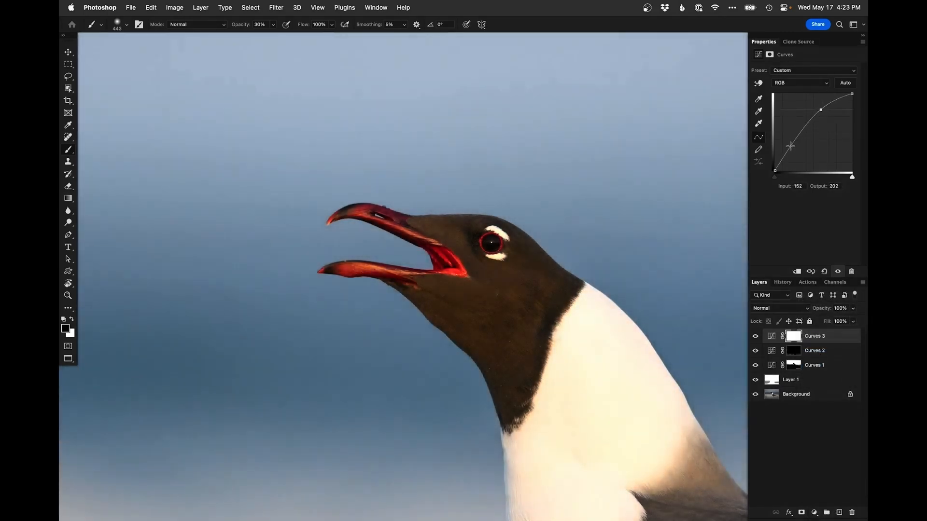
left_click_drag(792, 146, 792, 148)
key("super+i")
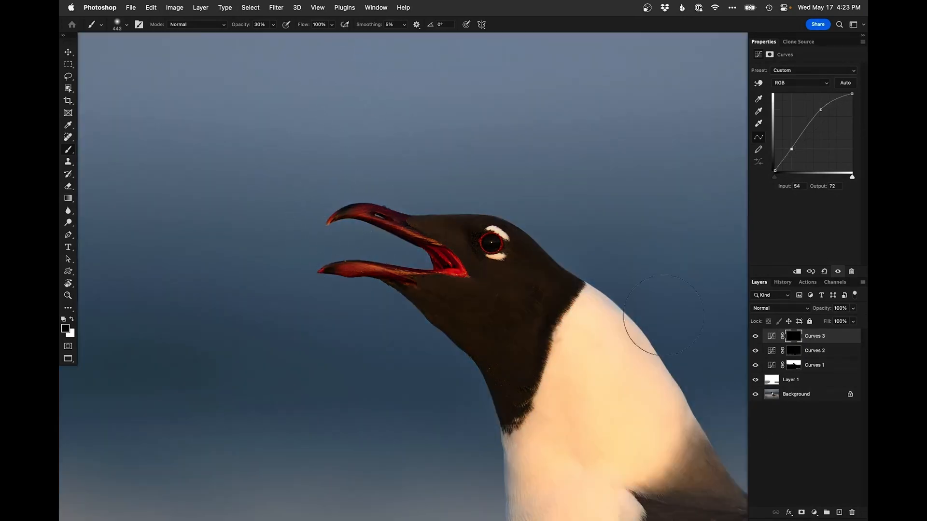
Select the gull as the subject from the Background layer, target the Curves 3 mask, and deselect
left_click(771, 394)
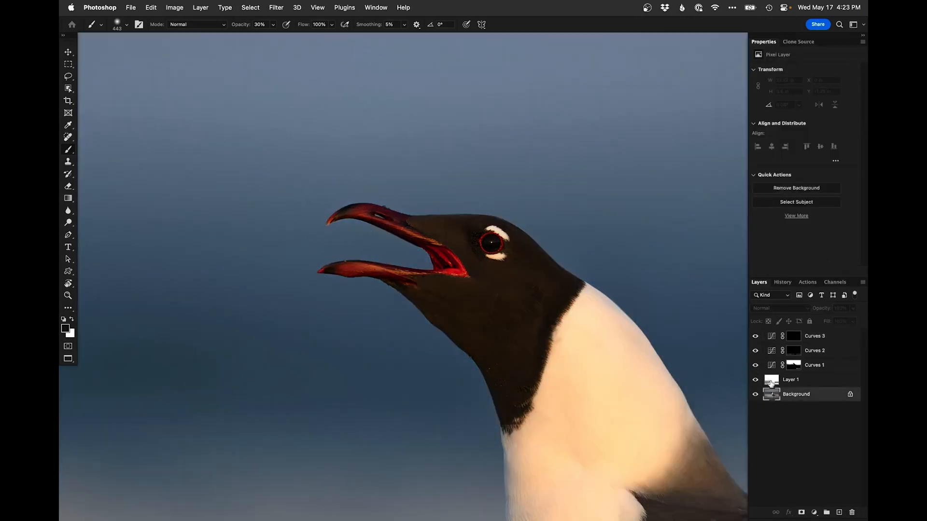
left_click(261, 6)
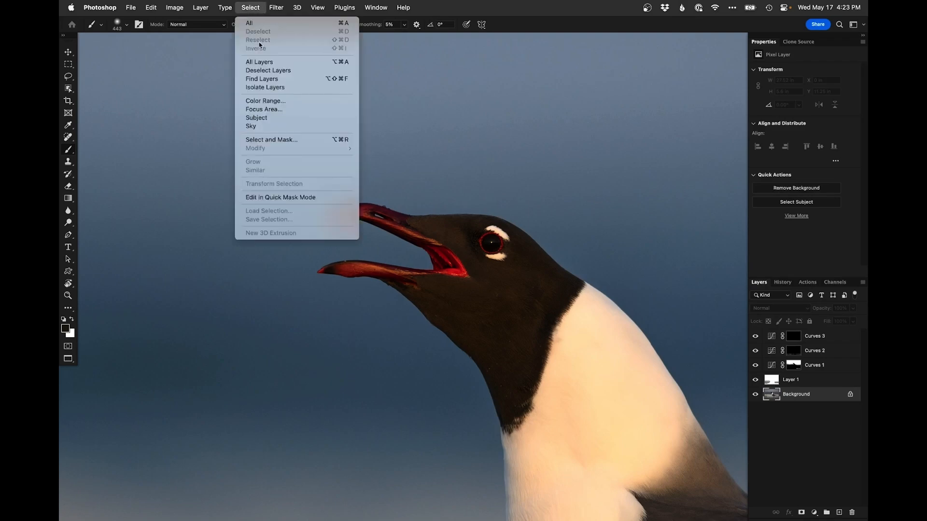
left_click(279, 117)
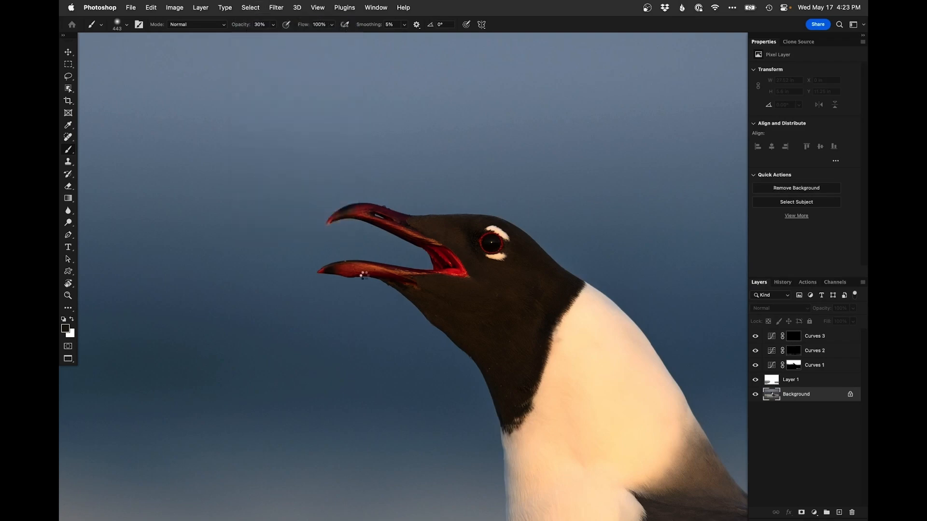
left_click(797, 341)
key("super+d")
Paint white on the Curves 3 mask over the gull's head and around its eye
left_click_drag(380, 281, 372, 279)
key("x")
mouse_move(366, 267)
left_mouse_down()
mouse_move(323, 264)
mouse_move(451, 265)
mouse_move(378, 221)
mouse_move(399, 203)
mouse_move(328, 211)
mouse_move(316, 227)
mouse_move(384, 219)
mouse_move(347, 199)
left_mouse_up()
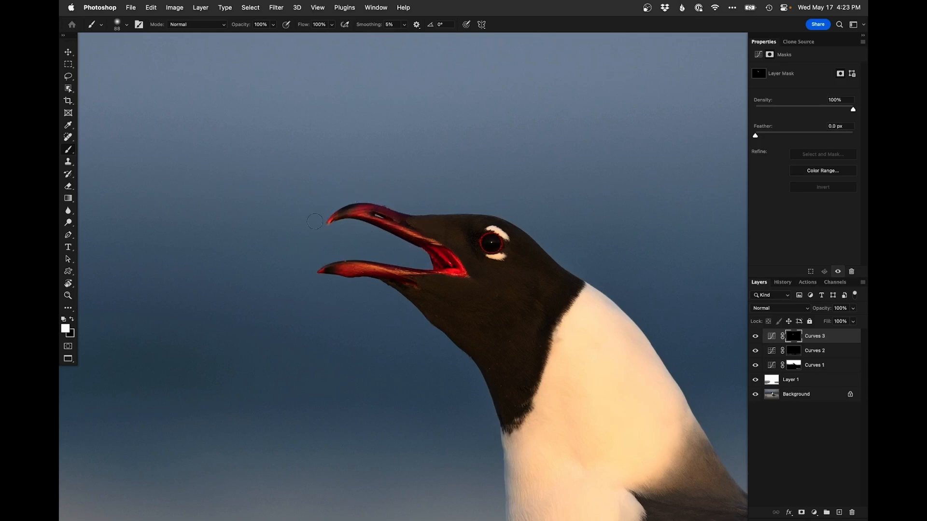
scroll(498, 243, "up", 2)
left_click_drag(482, 227, 427, 221)
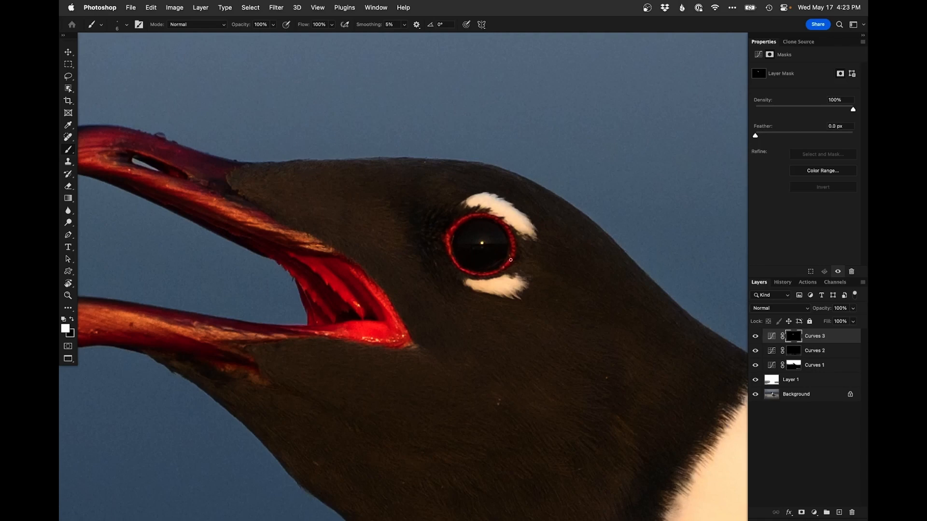
left_click_drag(482, 244, 497, 235)
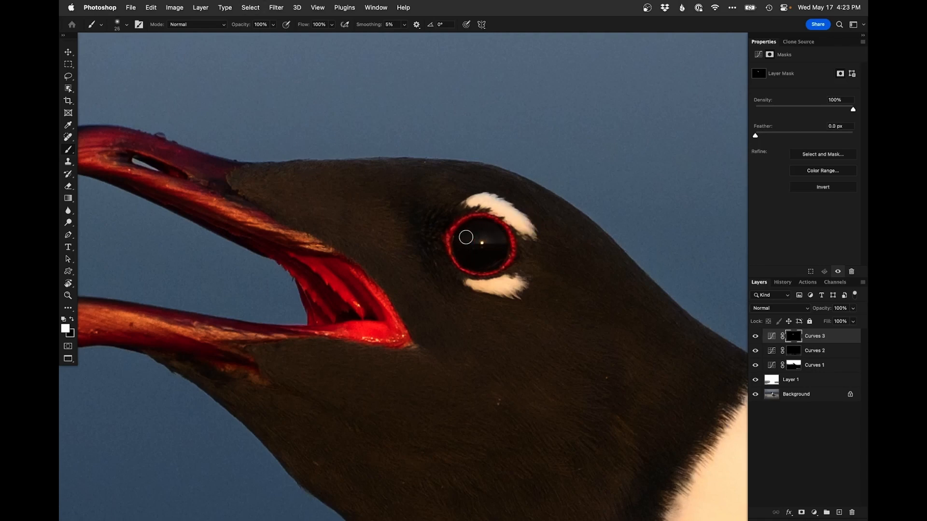
Compare the full image with the Curves 3 and Background layers toggled off and on
scroll(484, 244, "down", 3)
scroll(464, 279, "down", 5)
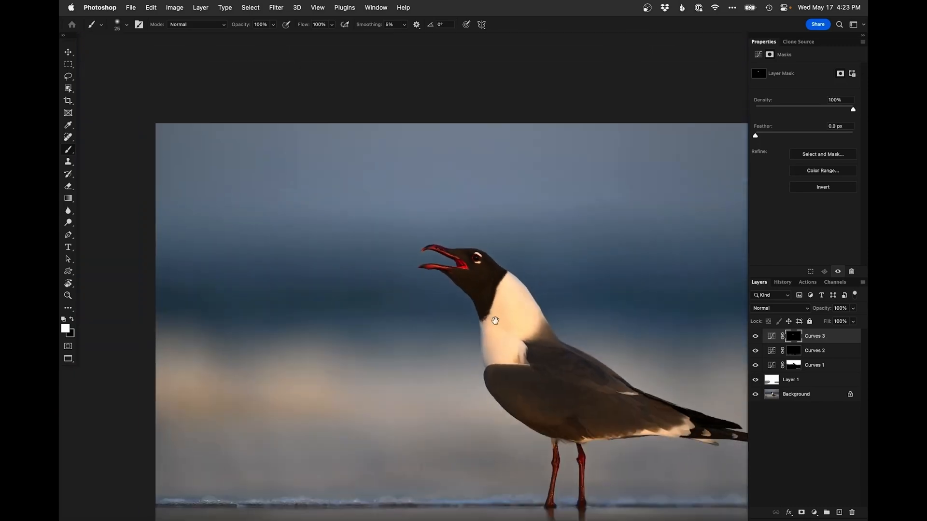
left_click_drag(429, 253, 417, 251)
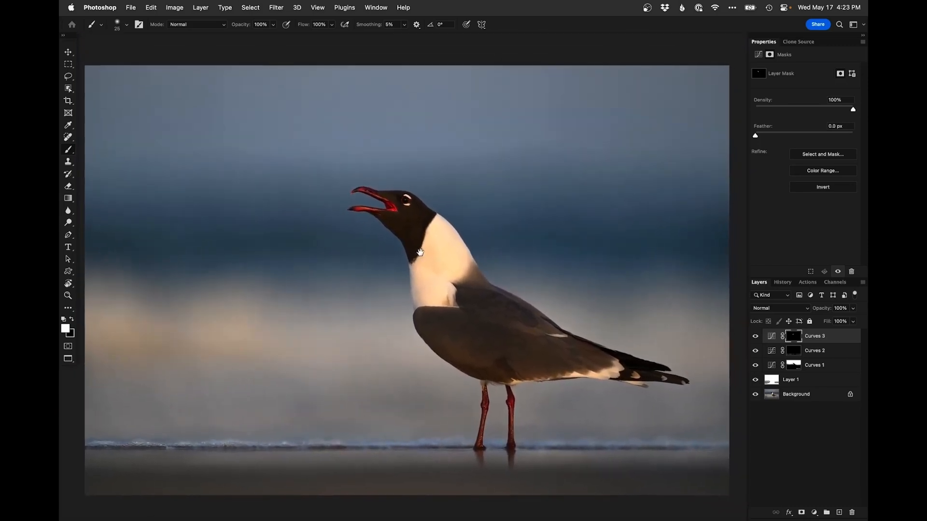
left_click(754, 338)
left_click(755, 337)
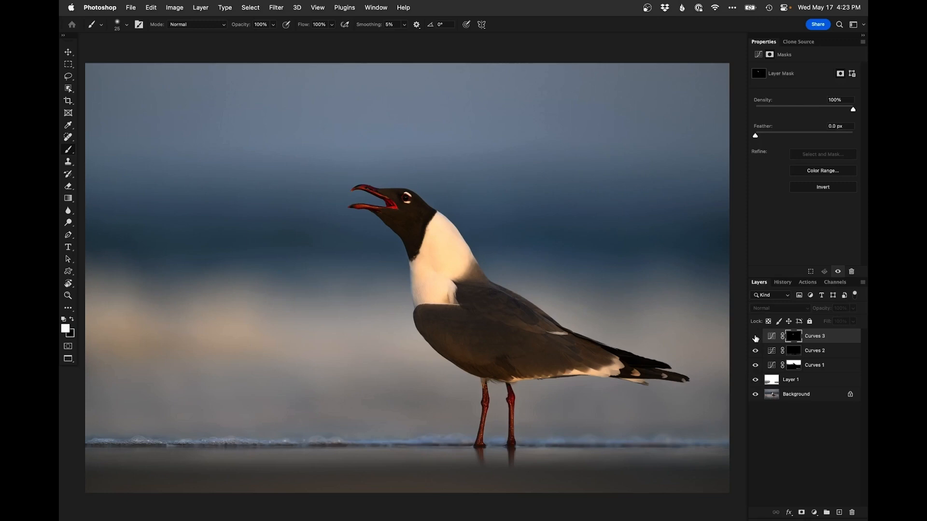
left_click(754, 394, "alt")
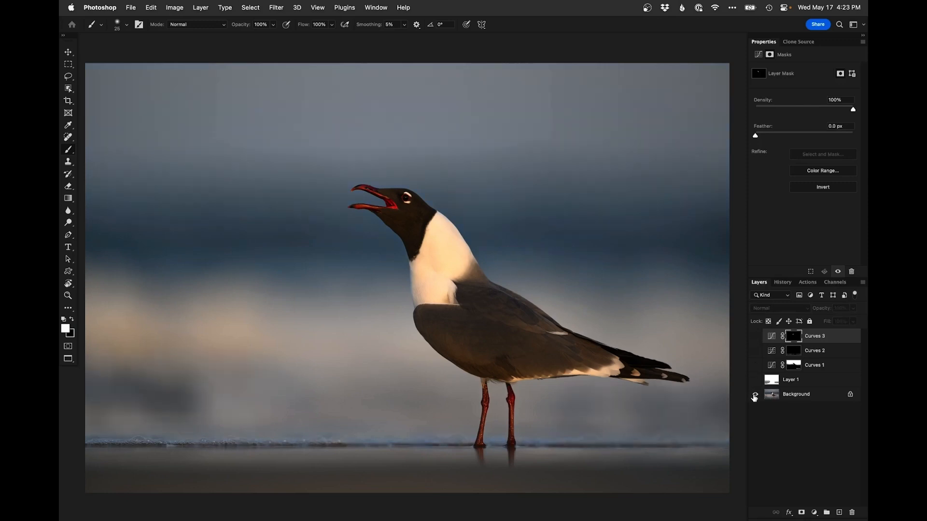
left_click(754, 395, "alt")
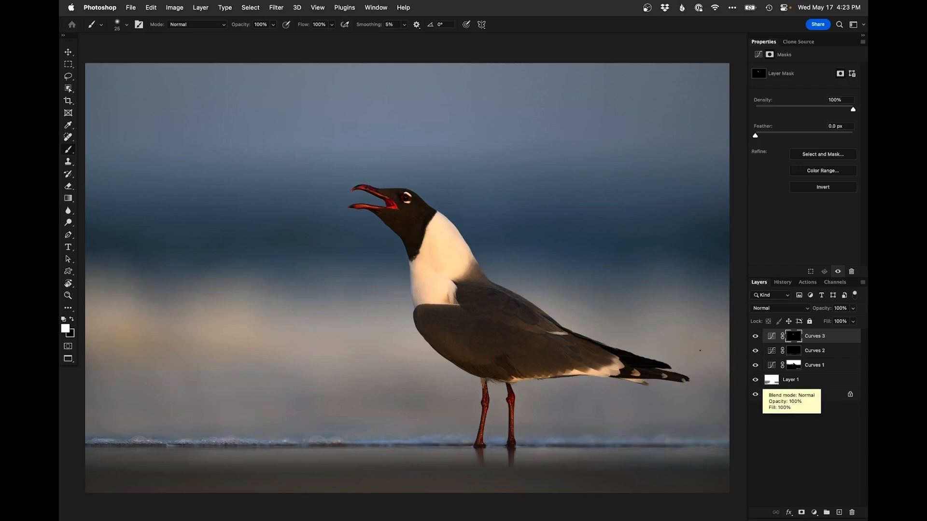
Toggle the Curves 3 and Background layers to inspect the head and eye brightening, keeping the document open
left_click(755, 337)
left_click(755, 337)
left_click_drag(403, 213, 407, 213)
left_click_drag(393, 208, 398, 207)
key("x")
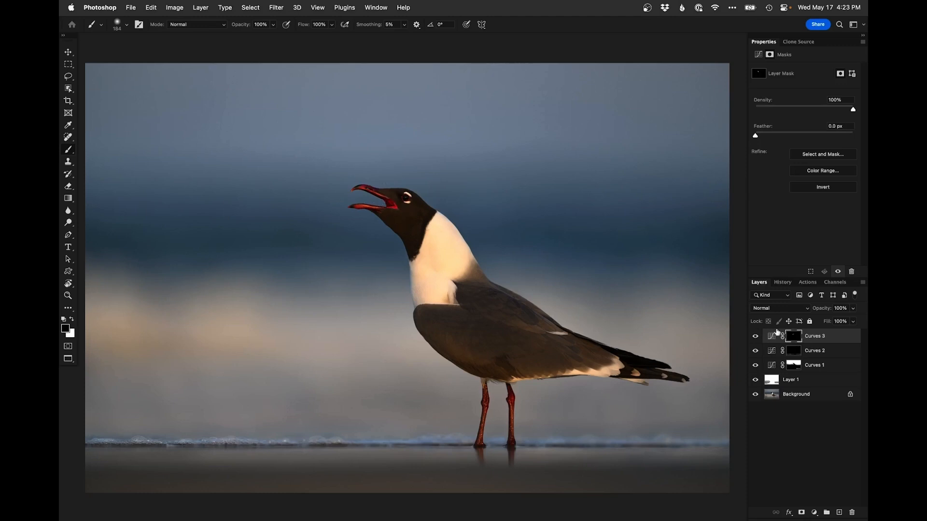
left_click(755, 395, "alt")
left_click(756, 394, "alt")
left_click(756, 395, "alt")
left_click(757, 395, "alt")
key("super+w")
key("Escape")
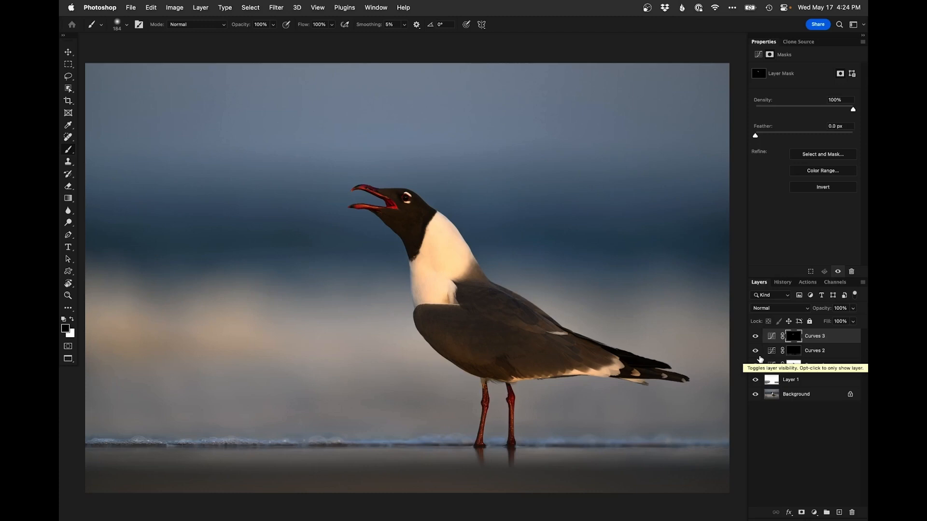
Switch to Lightroom Classic and view the two standing gull shots side by side in Survey view
key("f")
key("f")
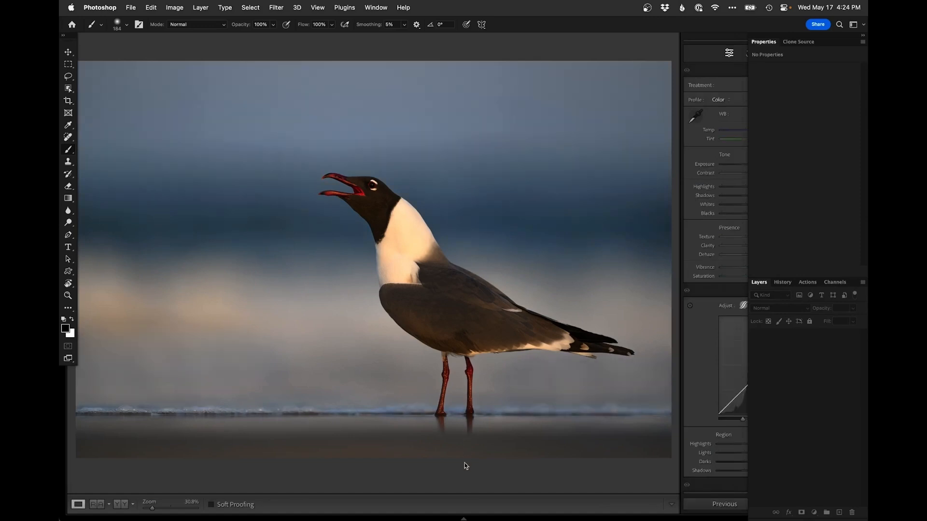
key("g")
key("Right")
key("d")
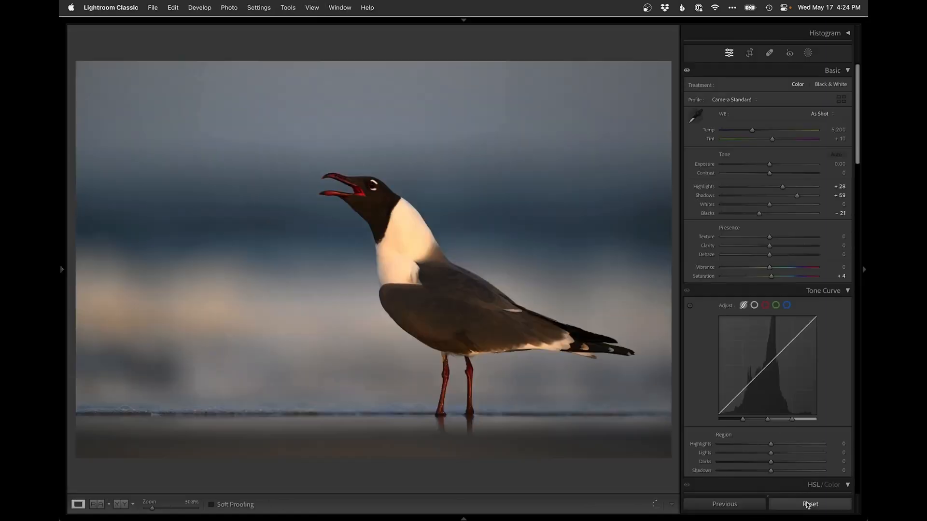
left_click(807, 505)
key("g")
left_click(504, 130, "super")
key("n")
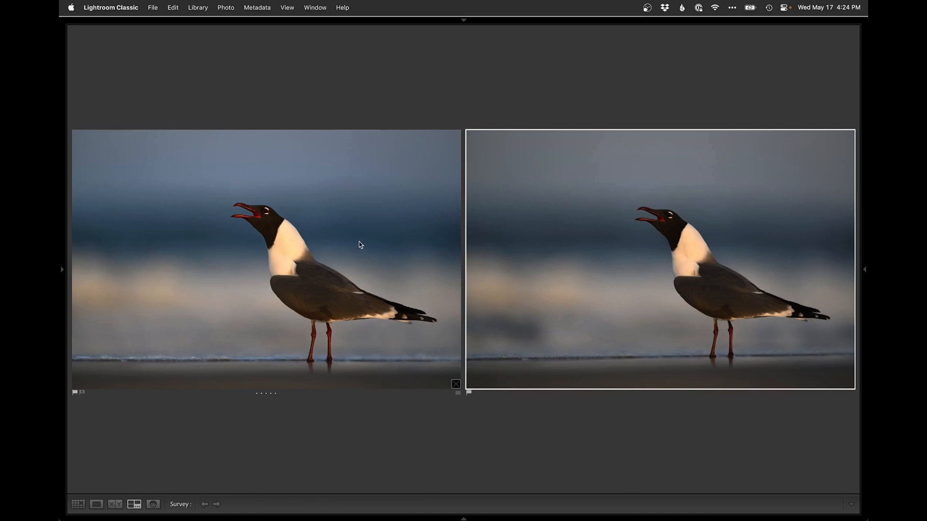
Browse the gull photos in Loupe view and zoom in on the one-legged gull to check its sharpness
double_click(534, 203)
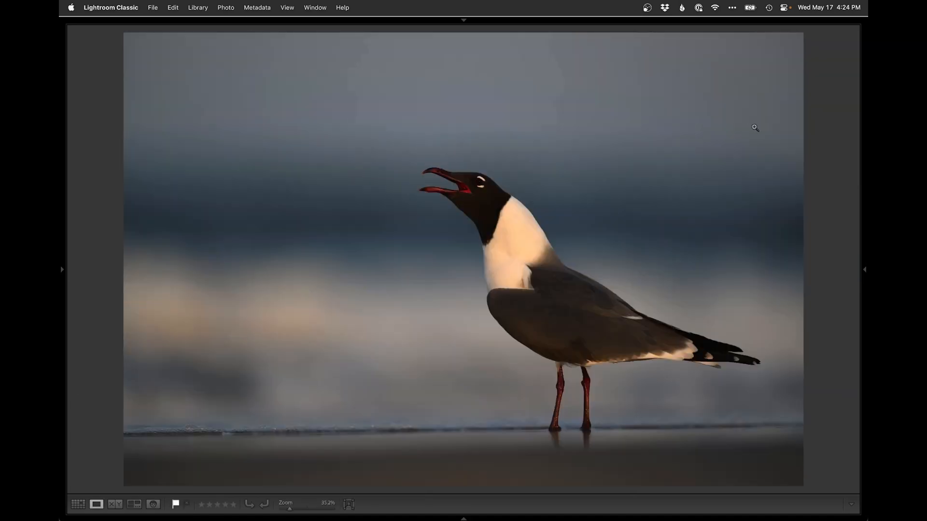
key("Left")
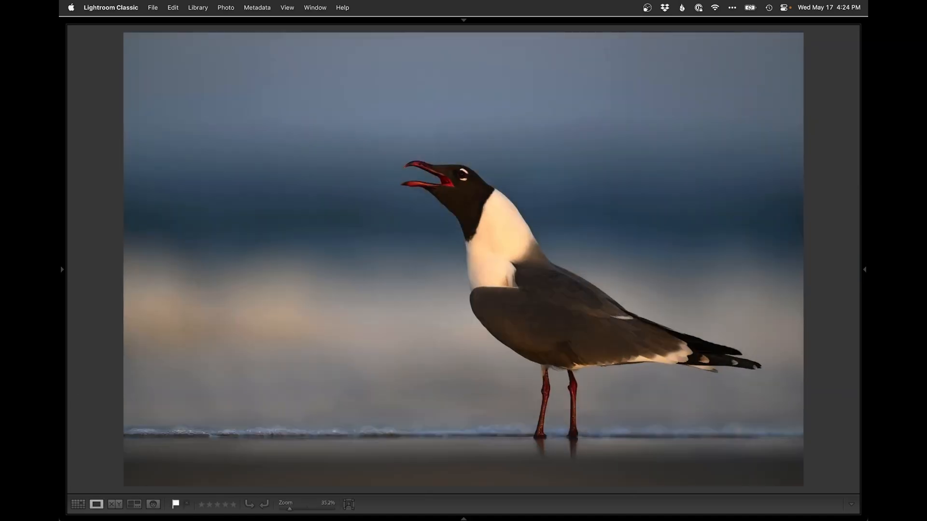
key("Right")
key("Left")
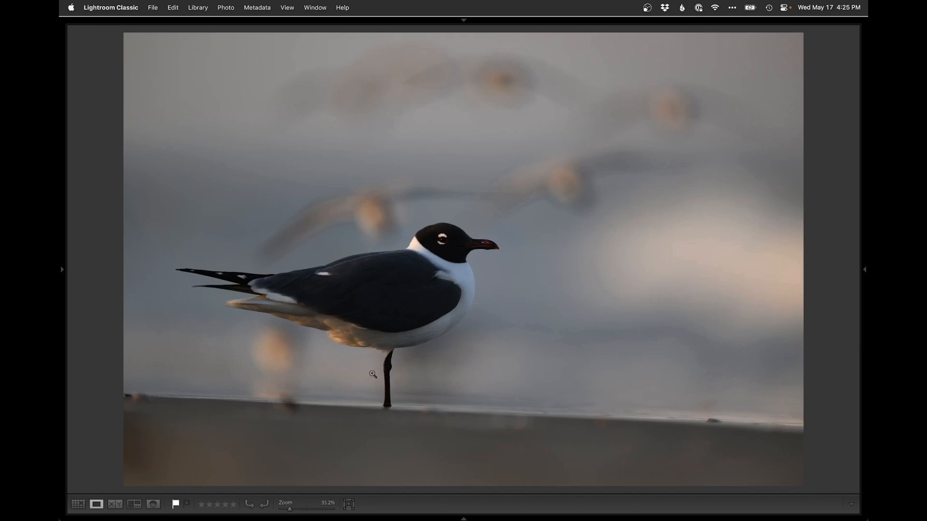
left_click(434, 261)
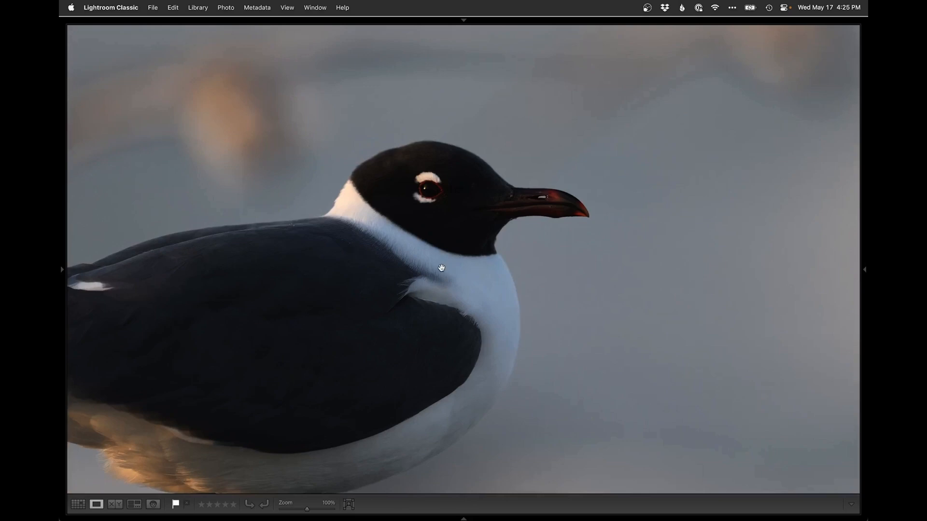
left_click(427, 315)
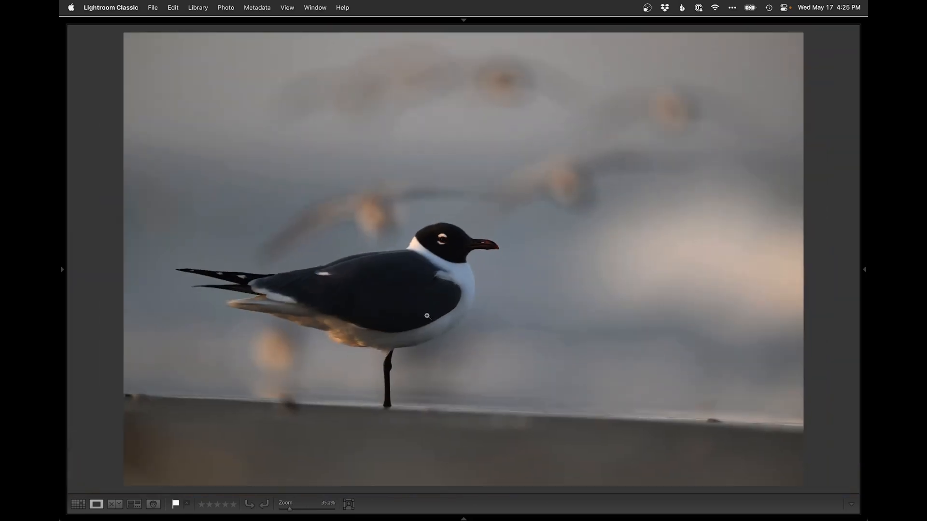
Crop and straighten the one-legged gull photo along the shoreline to an angle of -2.60
key("r")
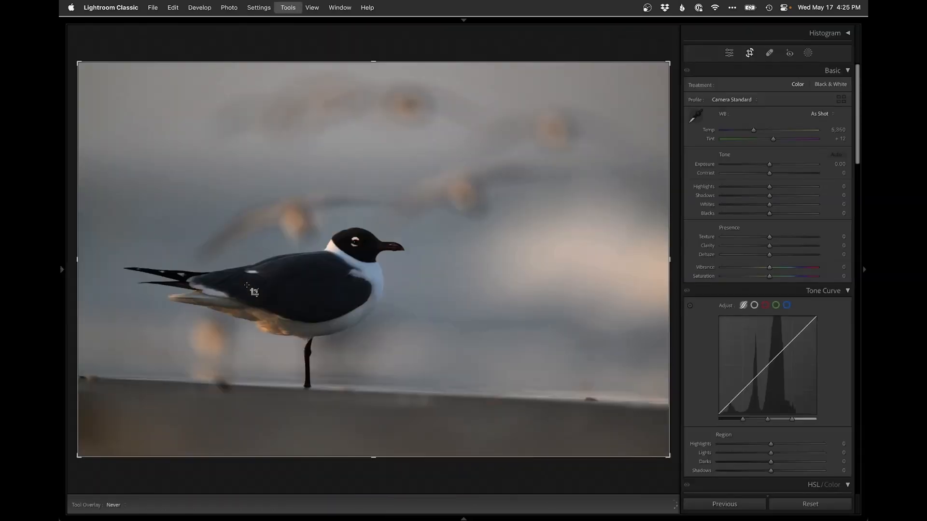
left_click_drag(77, 256, 93, 252)
left_click_drag(315, 263, 314, 285)
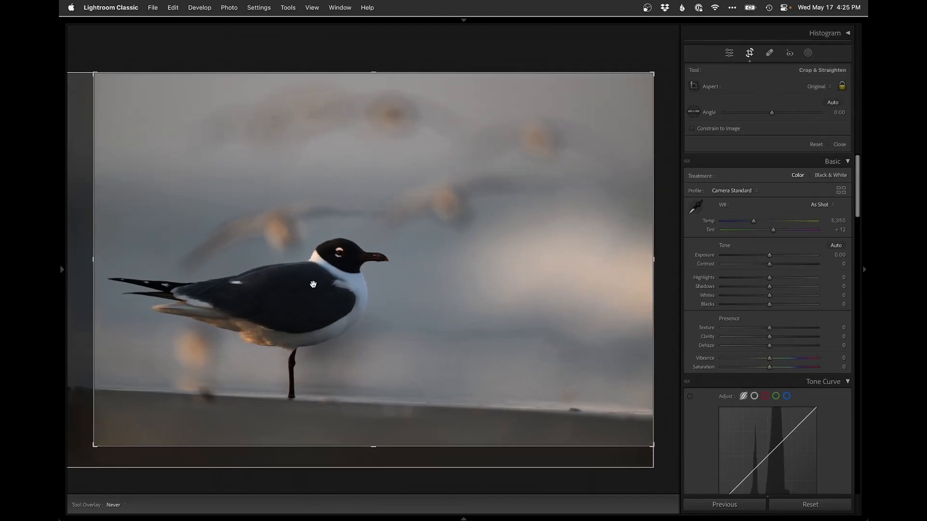
left_click_drag(348, 460, 355, 459)
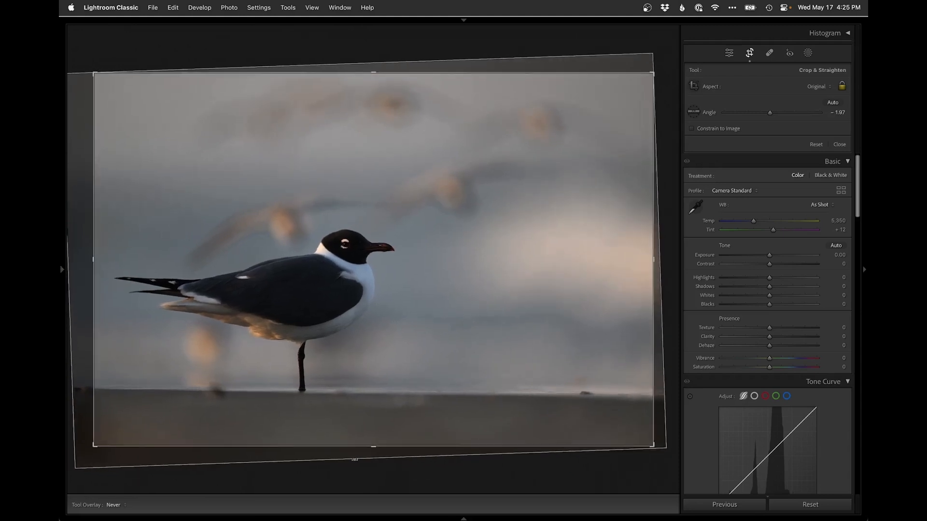
left_click_drag(171, 389, 675, 395)
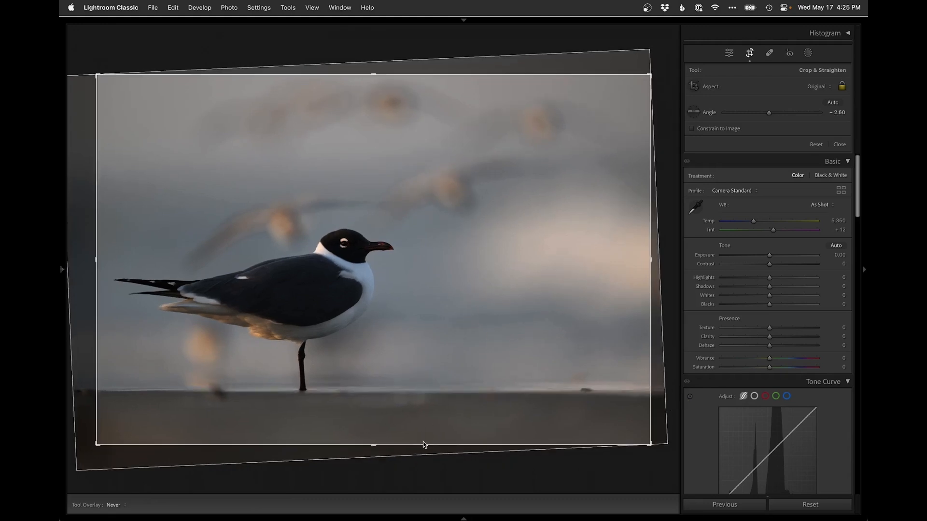
key("Return")
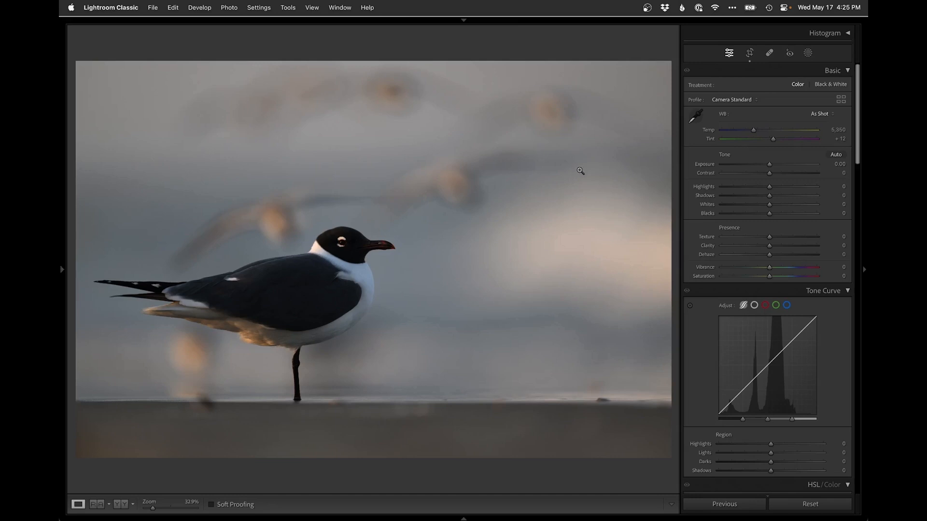
Warm the white balance temperature to 6,183, zooming in to check the gull's colour
key("super+minus")
key("i")
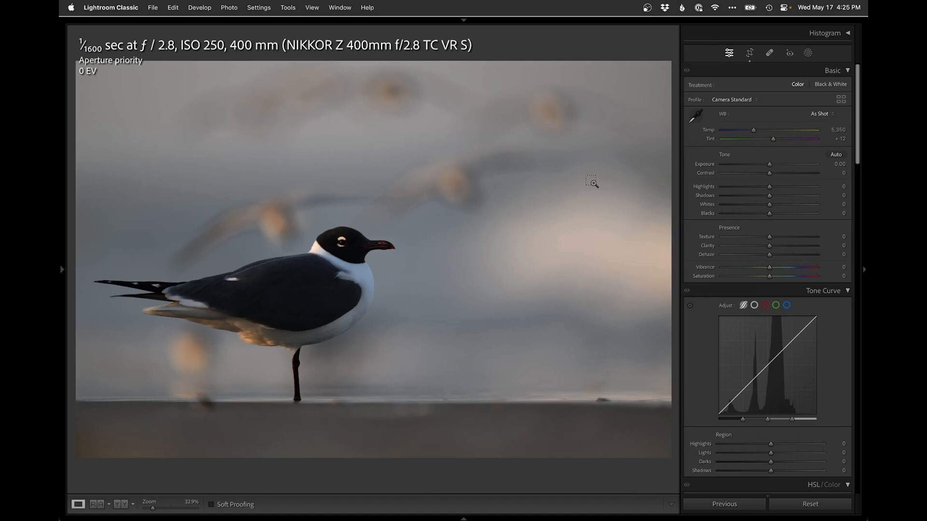
key("i")
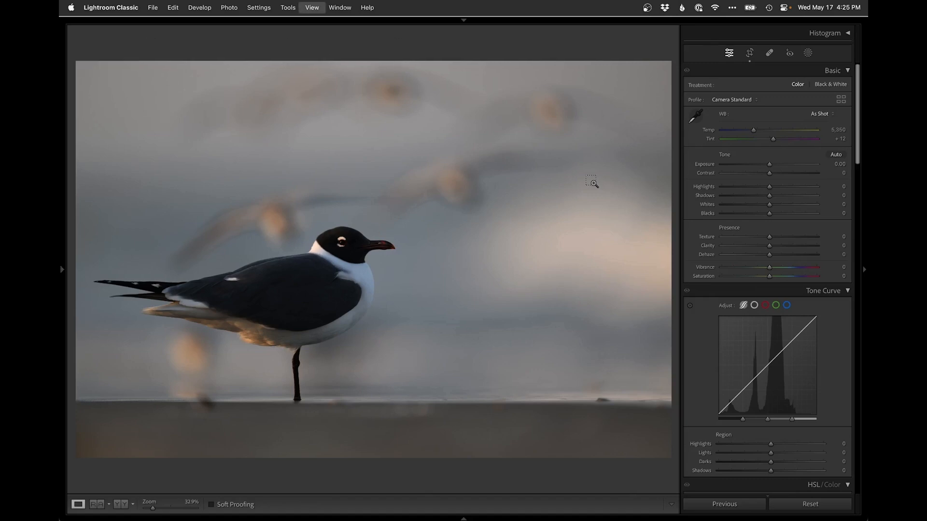
left_click(759, 130)
left_click_drag(760, 133, 761, 130)
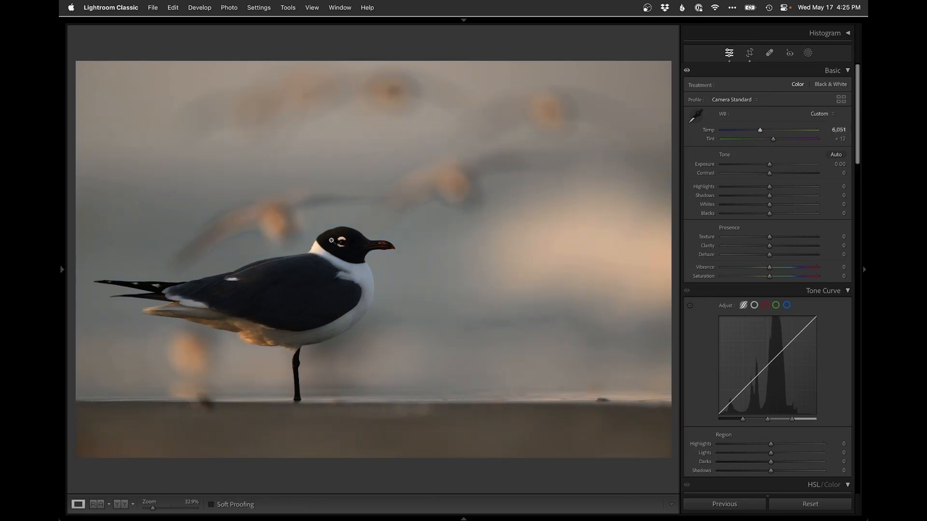
left_click(352, 267)
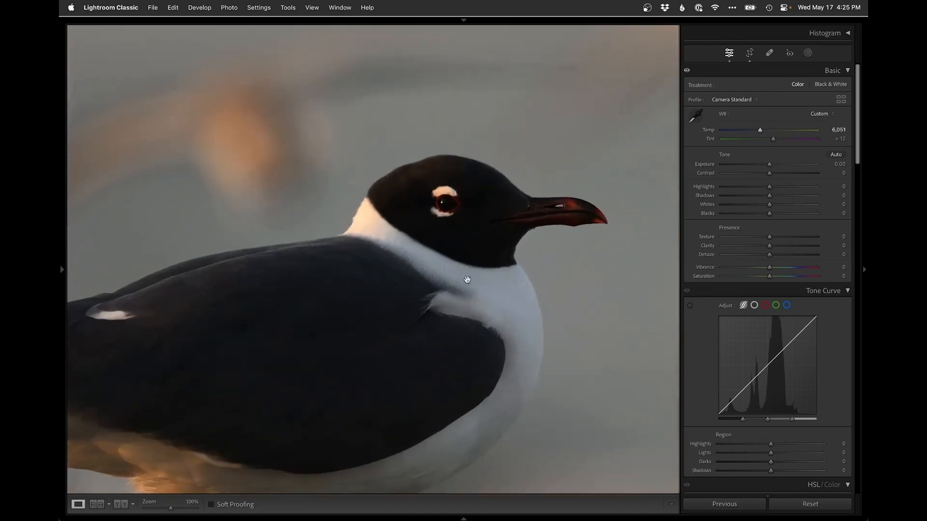
left_click(419, 267)
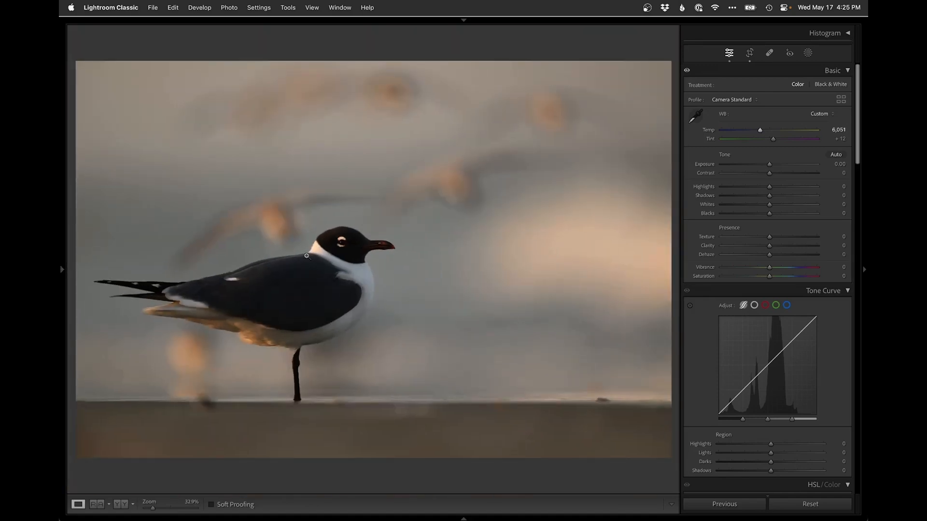
left_click(307, 254)
left_click(462, 278)
left_click_drag(759, 130, 760, 130)
Raise Shadows to +62 and lower Blacks to -36
left_click_drag(790, 196, 799, 195)
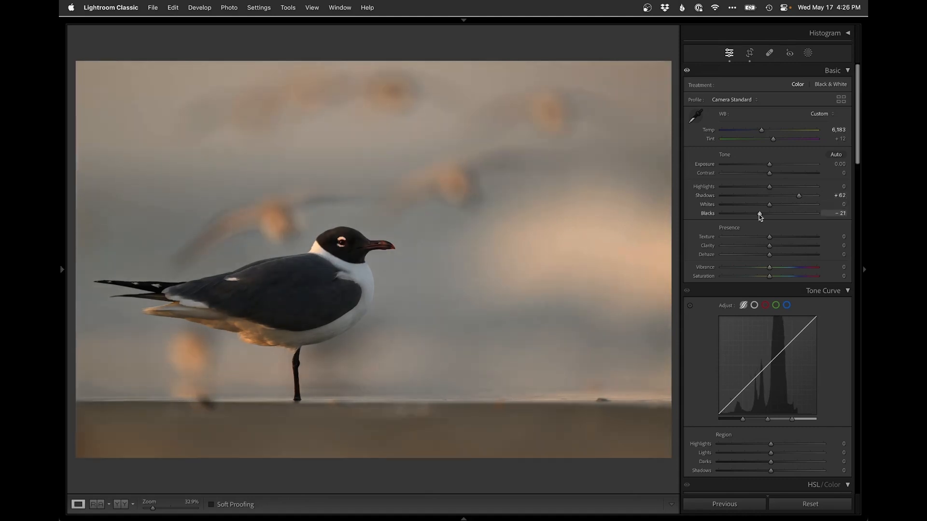
left_click_drag(757, 213, 751, 213)
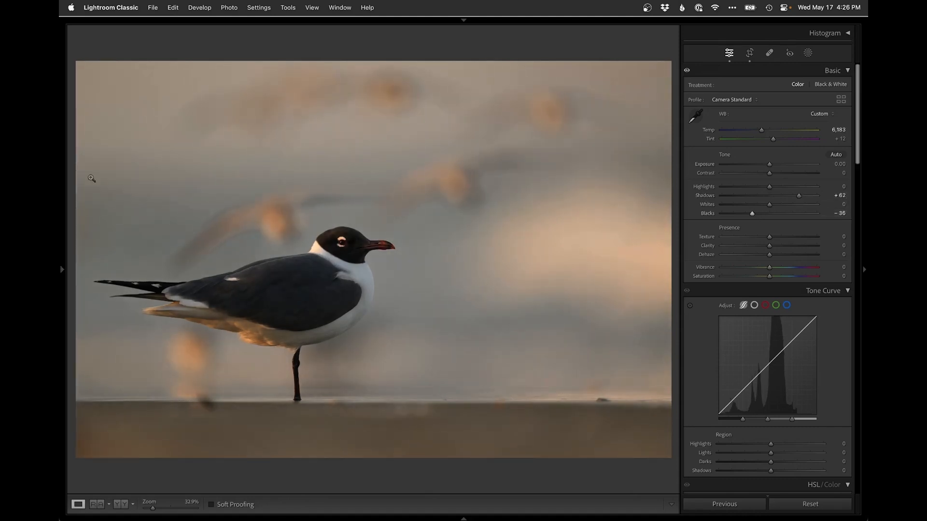
Compare the edit against earlier history states by stepping back and forth with undo and redo
mouse_move(63, 237)
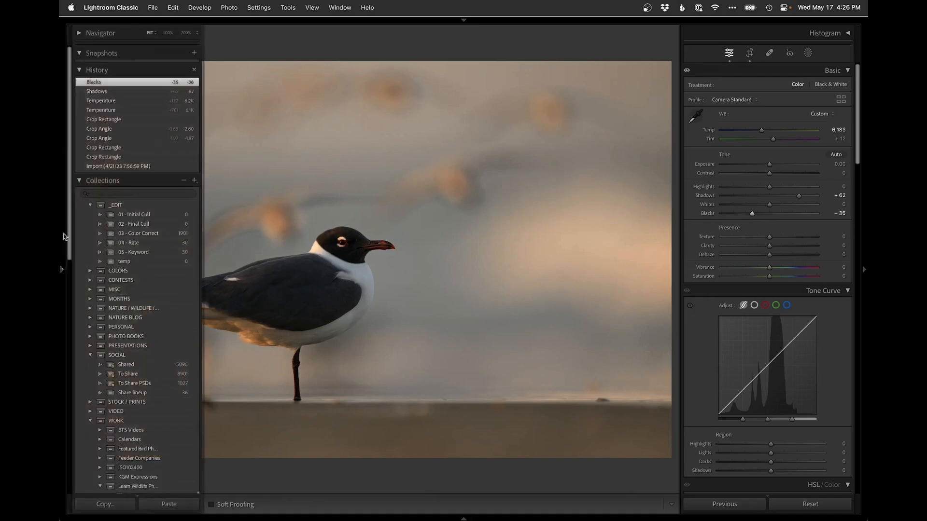
left_click(100, 101)
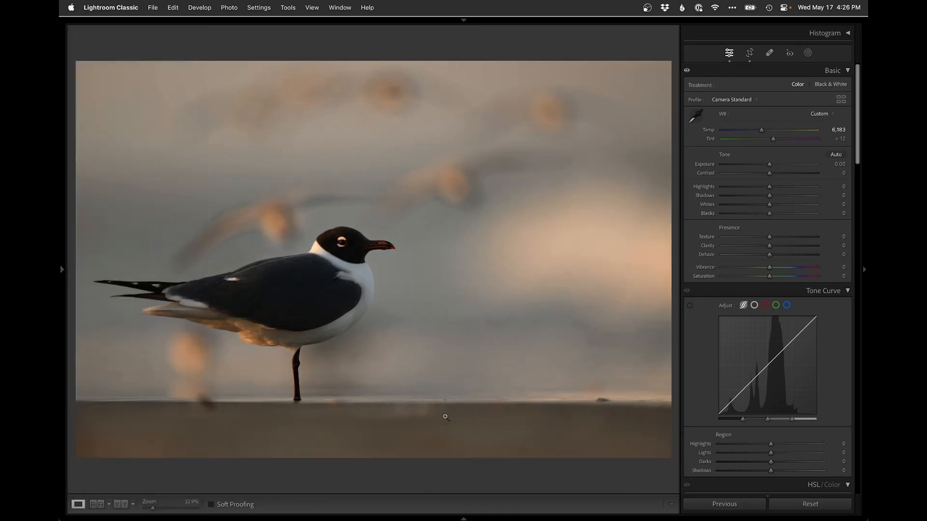
key("super+z")
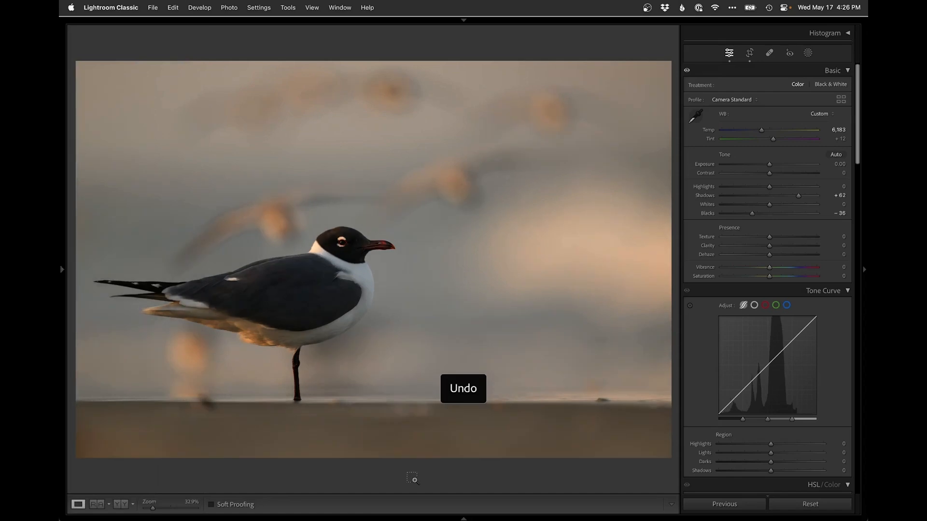
key("super+shift+z")
key("super+z")
left_click(361, 247)
key("super+shift+z")
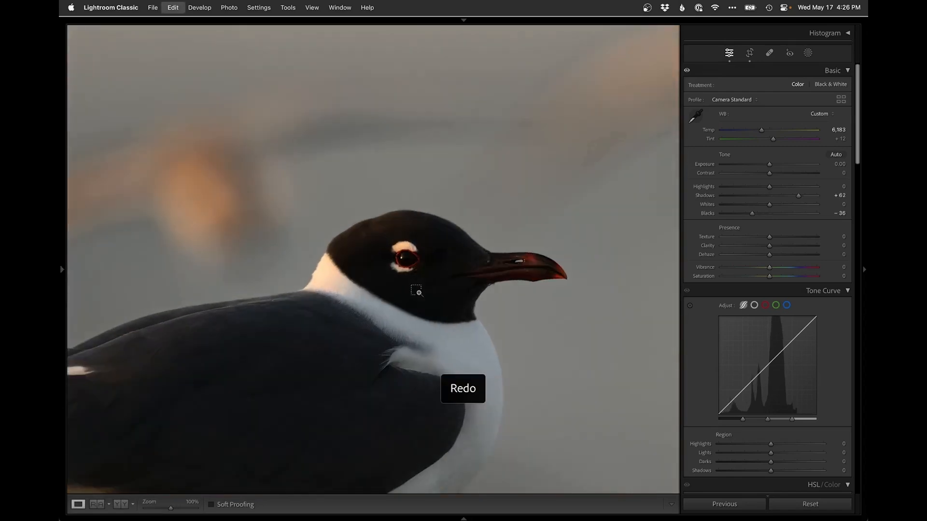
key("super+z")
key("super+shift+z")
key("super+z")
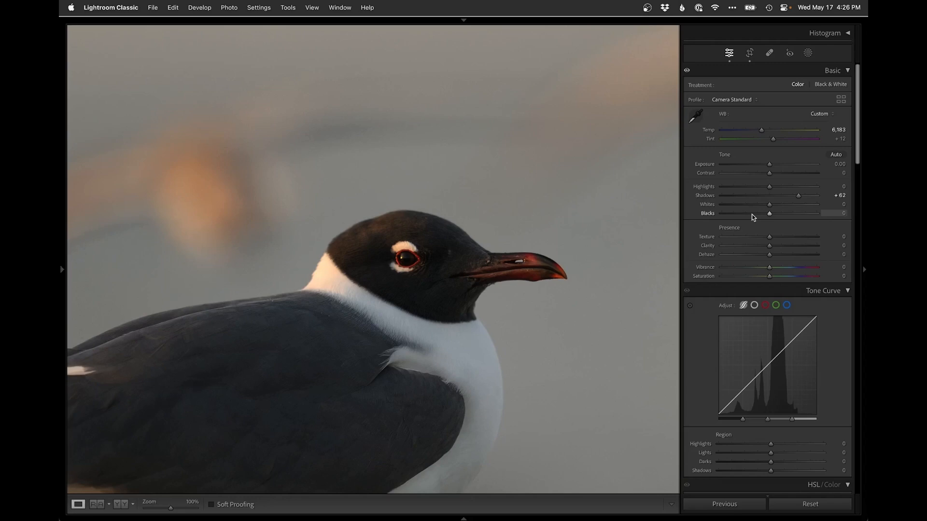
Set Blacks to -41 and Exposure to +0.15
left_click_drag(769, 216, 751, 217)
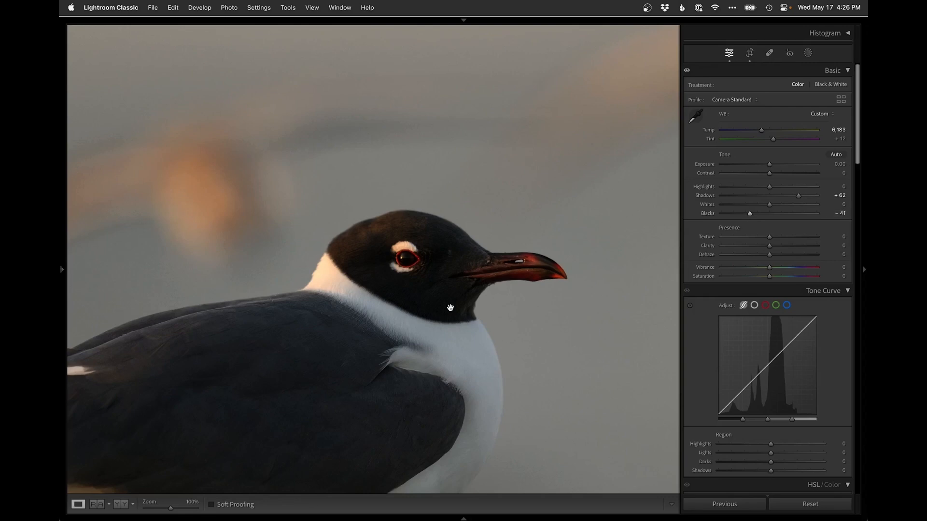
left_click(450, 308)
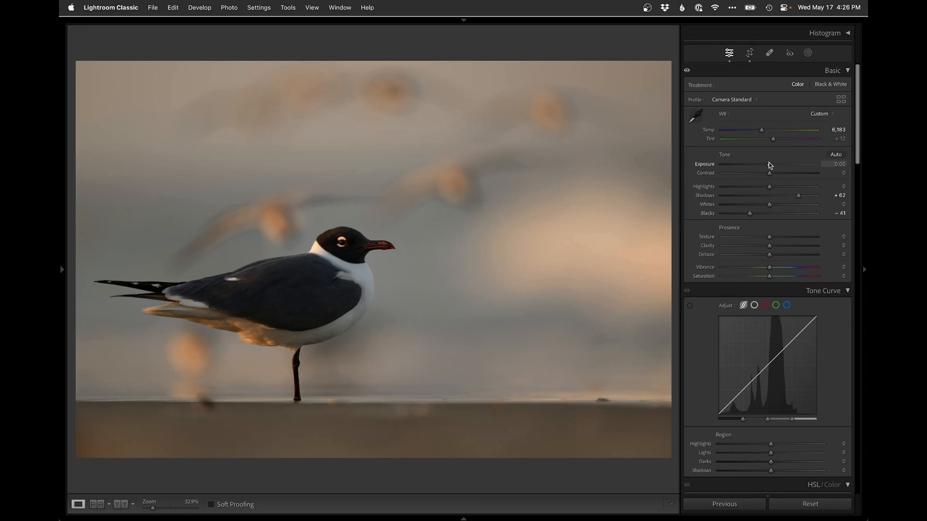
left_click_drag(770, 166, 771, 166)
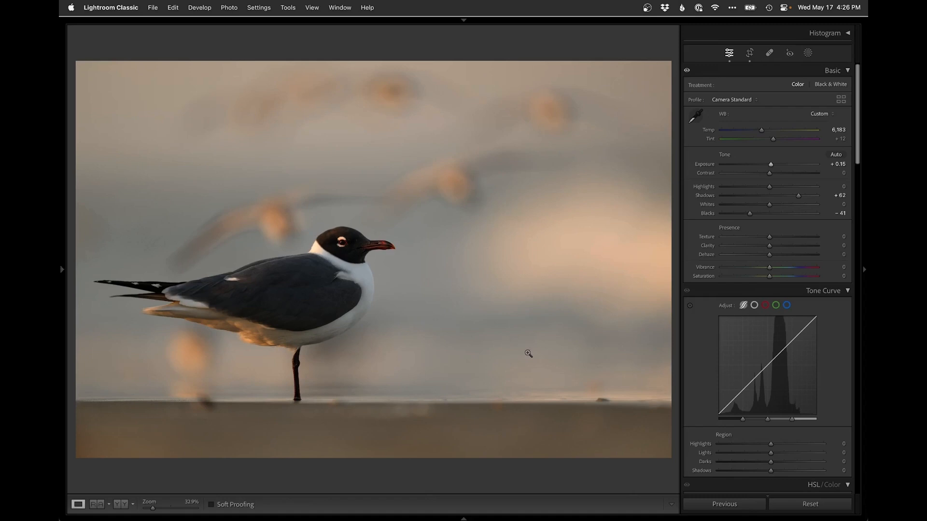
Open the photo in Photoshop, add a new empty layer, and pick the Clone Stamp tool
key("super+e")
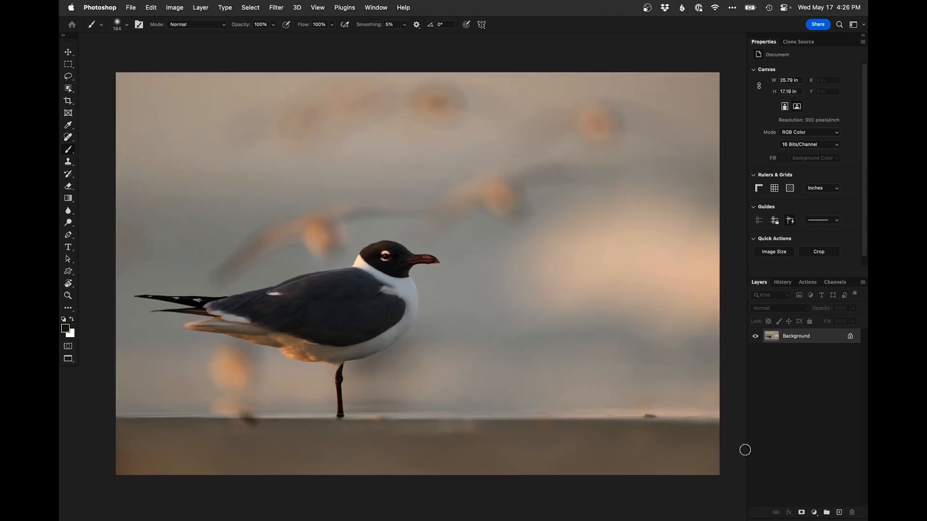
left_click(838, 513)
key("s")
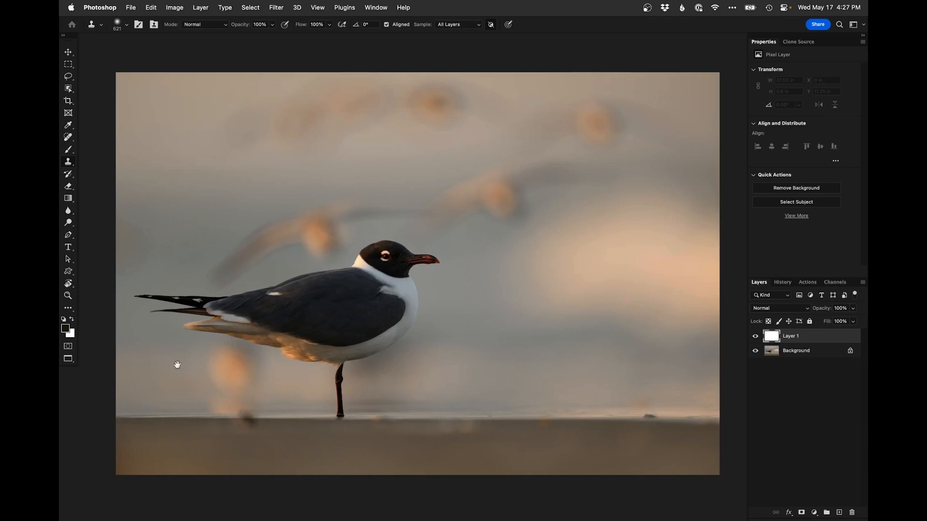
Zoom in on the spot at the horizon below the gull and turn on the clone source overlay
left_click(227, 414, "super")
mouse_move(236, 409)
left_mouse_down()
mouse_move(337, 316)
mouse_move(367, 269)
mouse_move(400, 282)
mouse_move(371, 246)
left_mouse_up()
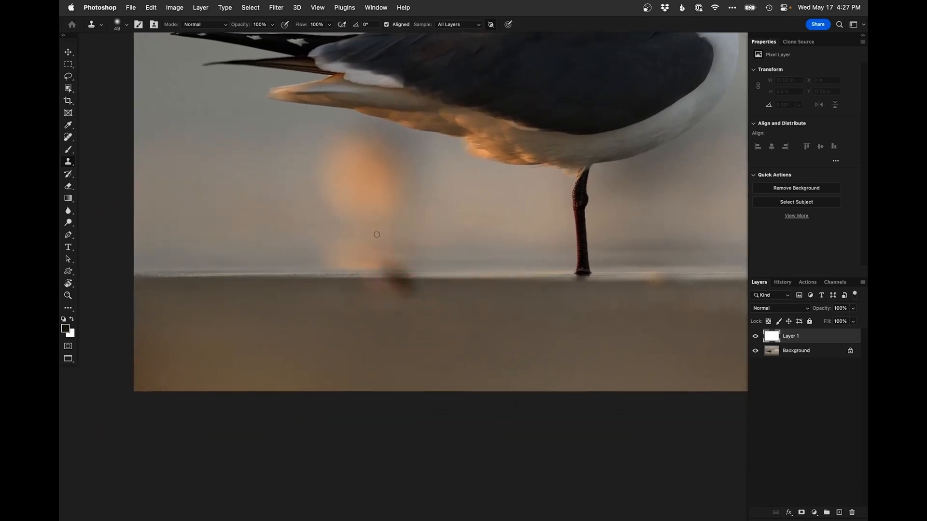
left_click(351, 274, "super")
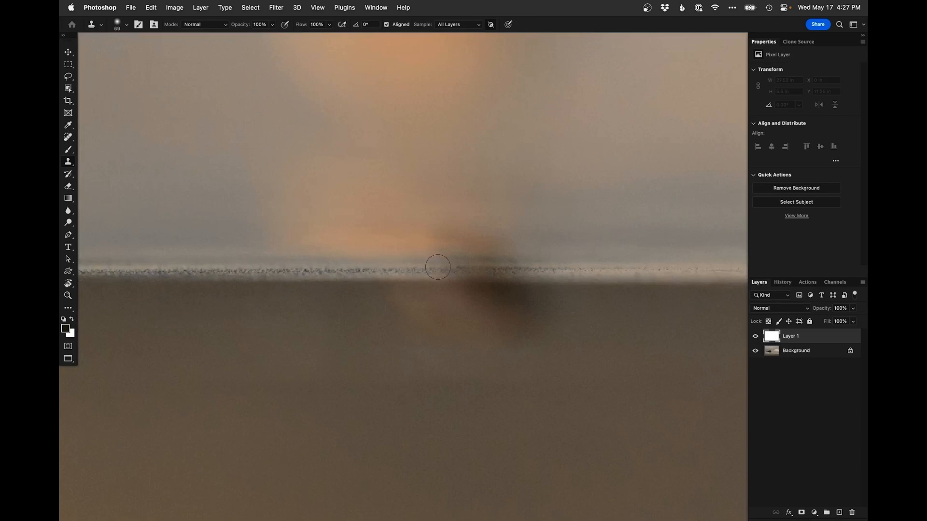
key("super+z")
left_click(798, 42)
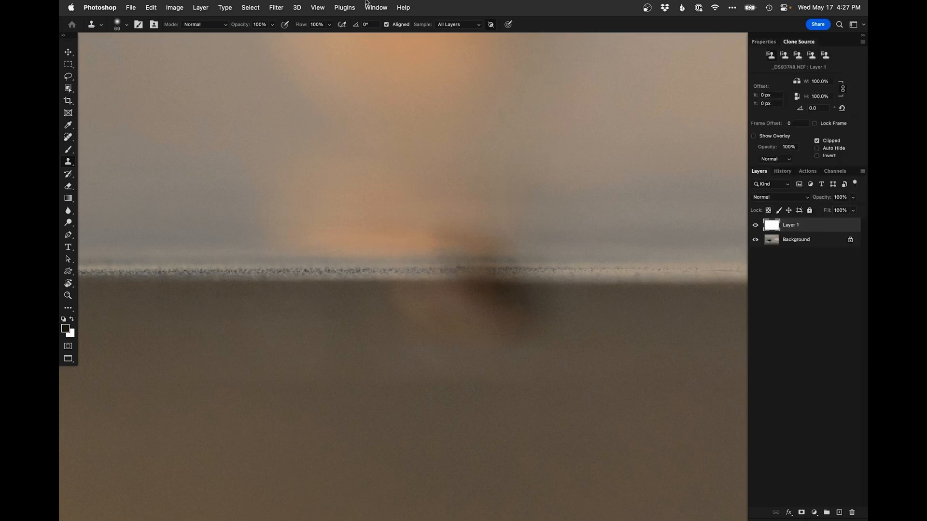
left_click(375, 7)
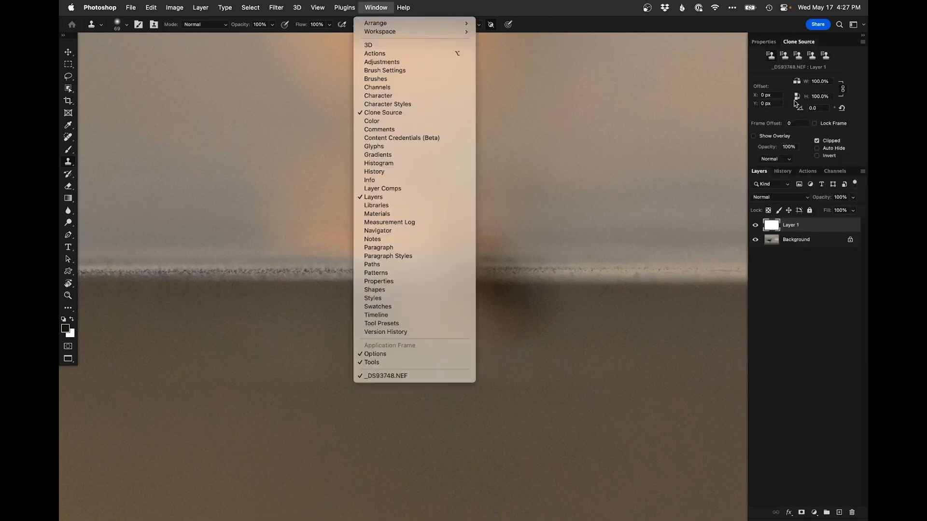
left_click(766, 83)
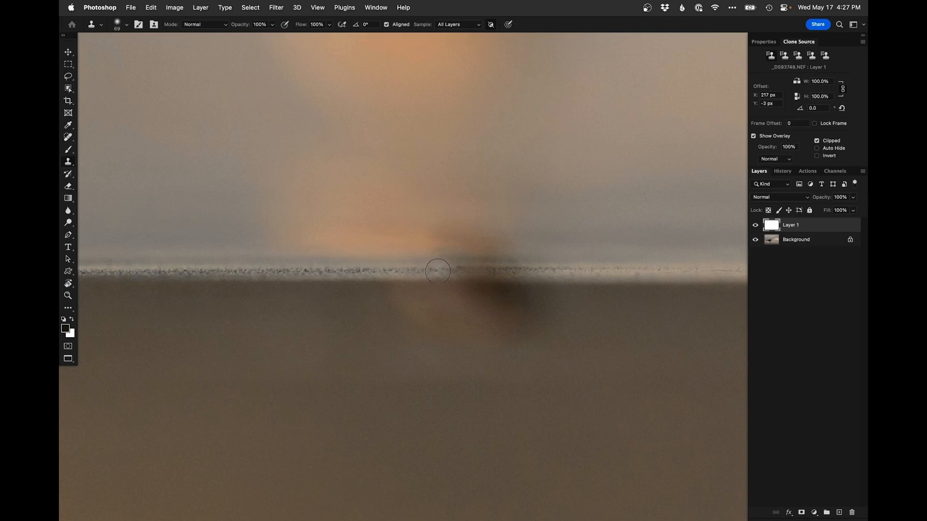
Clone out the dark spot sitting on the horizon line beneath the gull's tail
left_click_drag(404, 268, 416, 268, "ctrl+alt")
left_click(329, 272, "alt")
mouse_move(430, 277)
left_mouse_down()
mouse_move(395, 271)
mouse_move(453, 267)
mouse_move(414, 273)
mouse_move(470, 277)
left_mouse_up()
mouse_move(388, 285)
left_mouse_down()
mouse_move(422, 304)
mouse_move(429, 347)
mouse_move(459, 283)
mouse_move(455, 299)
mouse_move(486, 283)
mouse_move(506, 298)
mouse_move(519, 262)
mouse_move(552, 280)
mouse_move(602, 275)
mouse_move(600, 265)
left_mouse_up()
left_click(600, 265, "alt")
left_click(541, 266)
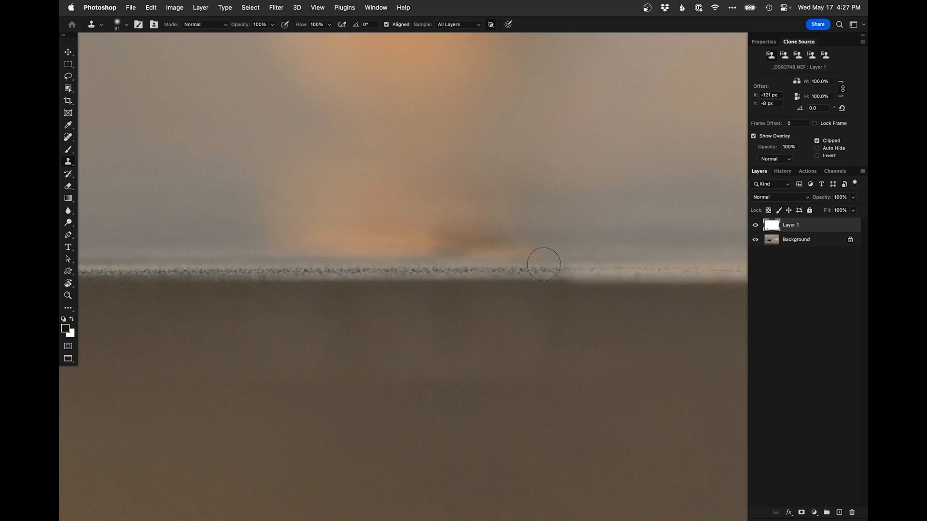
left_click(542, 269)
key("super+z")
left_click_drag(552, 276, 549, 313)
left_click(571, 262)
left_click(544, 261)
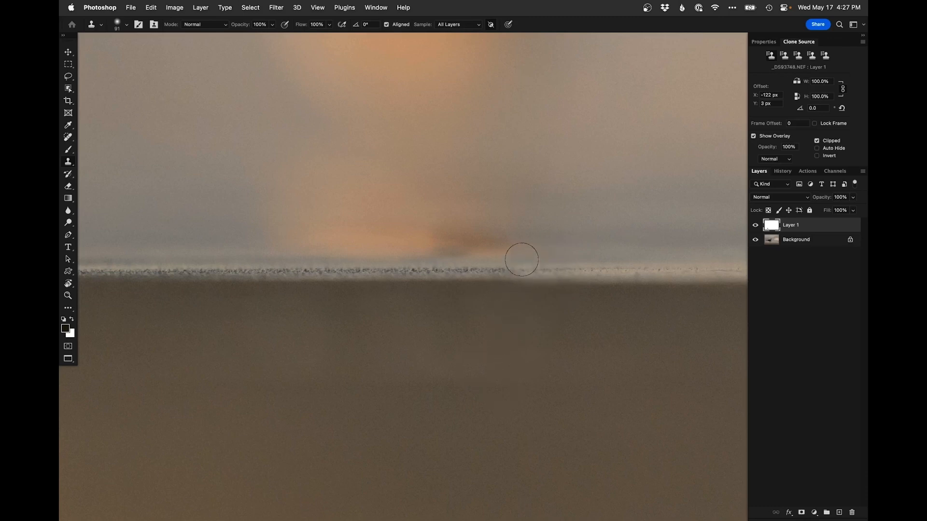
left_click(563, 273)
Clone away the orange blur rising from the horizon into the background
mouse_move(479, 227)
left_mouse_down()
mouse_move(506, 247)
mouse_move(535, 247)
mouse_move(452, 232)
mouse_move(391, 241)
mouse_move(534, 230)
mouse_move(468, 221)
mouse_move(479, 220)
mouse_move(452, 290)
mouse_move(504, 270)
left_mouse_up()
mouse_move(468, 253)
left_mouse_down()
mouse_move(516, 204)
mouse_move(496, 201)
mouse_move(393, 261)
left_mouse_up()
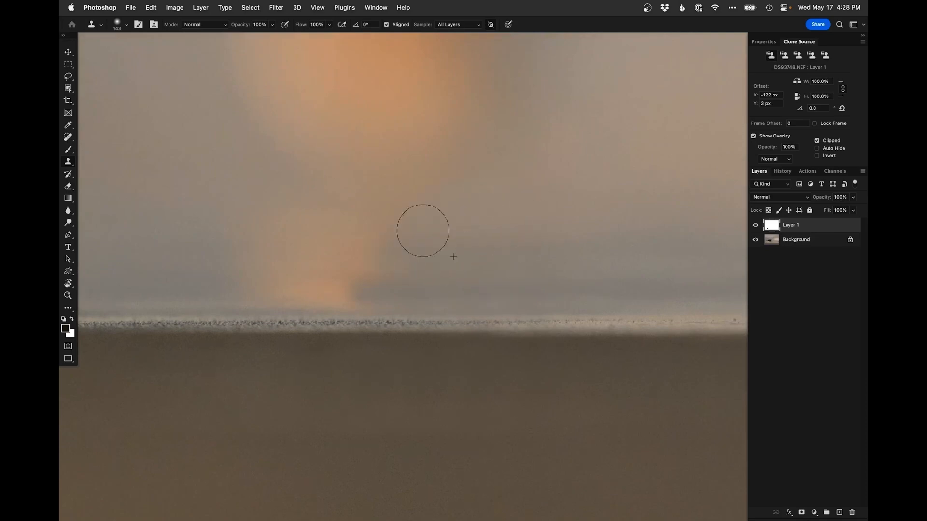
mouse_move(415, 219)
left_mouse_down()
mouse_move(358, 273)
mouse_move(382, 269)
mouse_move(311, 263)
left_mouse_up()
left_click(163, 309, "alt")
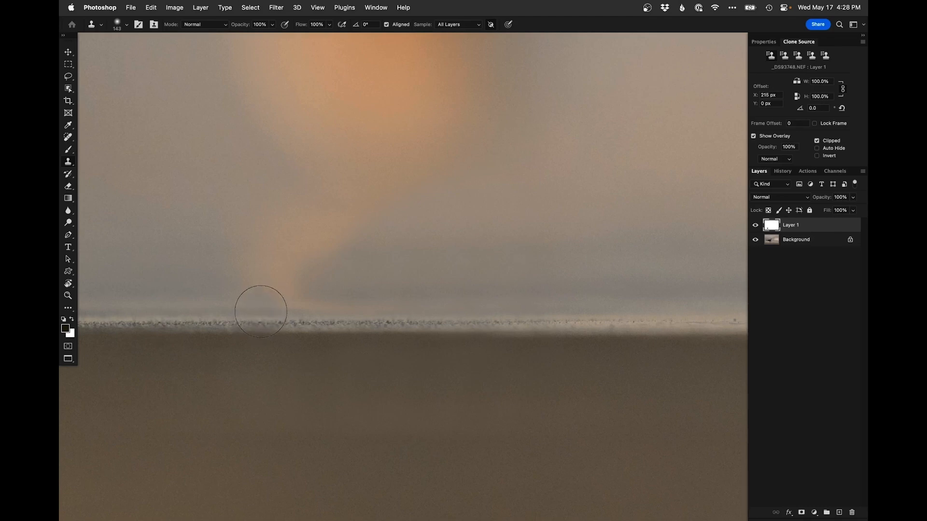
mouse_move(261, 311)
left_mouse_down()
mouse_move(254, 242)
mouse_move(284, 284)
mouse_move(289, 248)
left_mouse_up()
mouse_move(316, 292)
left_mouse_down()
mouse_move(269, 230)
mouse_move(288, 253)
mouse_move(348, 223)
mouse_move(293, 257)
left_mouse_up()
mouse_move(329, 201)
left_mouse_down()
mouse_move(283, 184)
mouse_move(366, 350)
left_mouse_up()
mouse_move(283, 145)
left_mouse_down()
mouse_move(296, 151)
mouse_move(340, 350)
left_mouse_up()
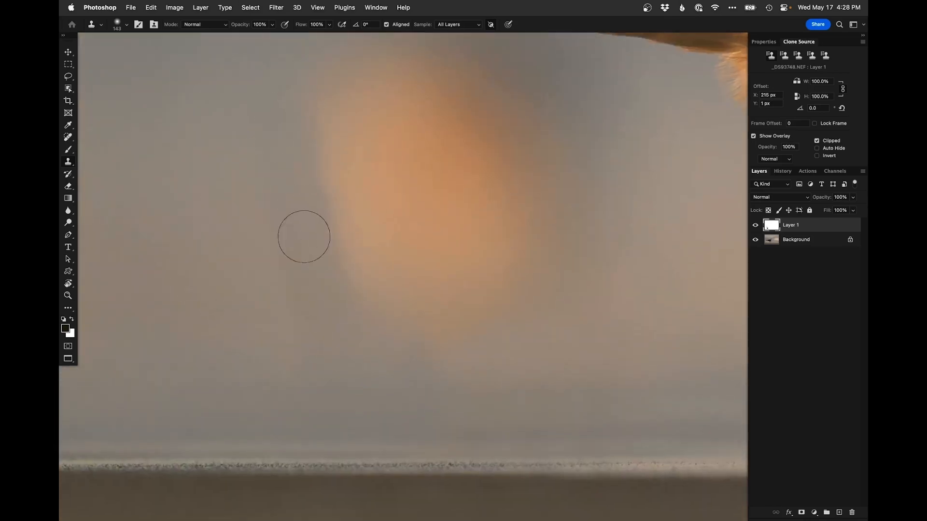
Clone over blotches in the background below the gull's tail feathers to smooth it
left_click(313, 258, "alt")
left_click(314, 255, "alt")
mouse_move(284, 248)
left_mouse_down()
mouse_move(328, 275)
mouse_move(336, 251)
mouse_move(356, 292)
mouse_move(339, 254)
mouse_move(362, 250)
mouse_move(361, 214)
mouse_move(367, 223)
mouse_move(350, 197)
mouse_move(424, 248)
mouse_move(404, 237)
mouse_move(391, 279)
mouse_move(356, 275)
mouse_move(383, 242)
mouse_move(375, 234)
mouse_move(324, 248)
mouse_move(419, 266)
mouse_move(439, 261)
mouse_move(344, 252)
mouse_move(432, 246)
mouse_move(237, 263)
mouse_move(324, 235)
left_mouse_up()
left_click(264, 238, "alt")
left_click(435, 240, "alt")
left_click(199, 229, "alt")
mouse_move(224, 231)
left_mouse_down()
mouse_move(341, 269)
mouse_move(334, 226)
mouse_move(304, 223)
left_mouse_up()
left_click(293, 212, "alt")
left_click(233, 206, "alt")
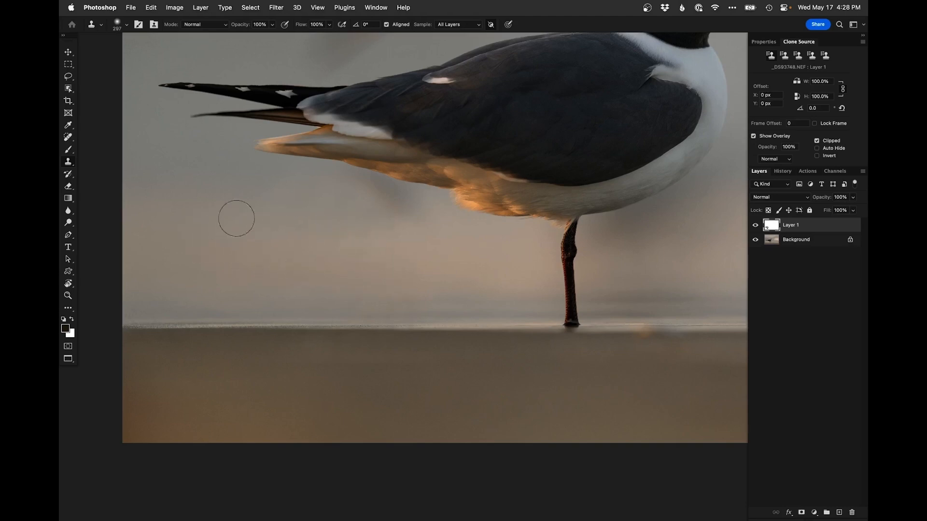
mouse_move(246, 180)
left_mouse_down()
mouse_move(336, 215)
mouse_move(254, 213)
mouse_move(281, 198)
mouse_move(306, 201)
left_mouse_up()
left_click(247, 205, "alt")
mouse_move(375, 217)
left_mouse_down()
mouse_move(391, 218)
mouse_move(364, 199)
mouse_move(393, 204)
mouse_move(355, 183)
left_mouse_up()
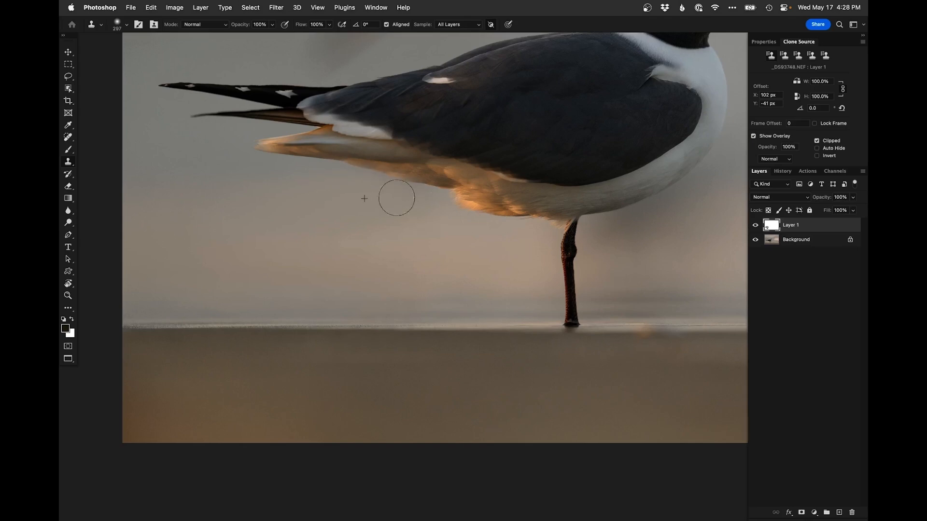
left_click(395, 180)
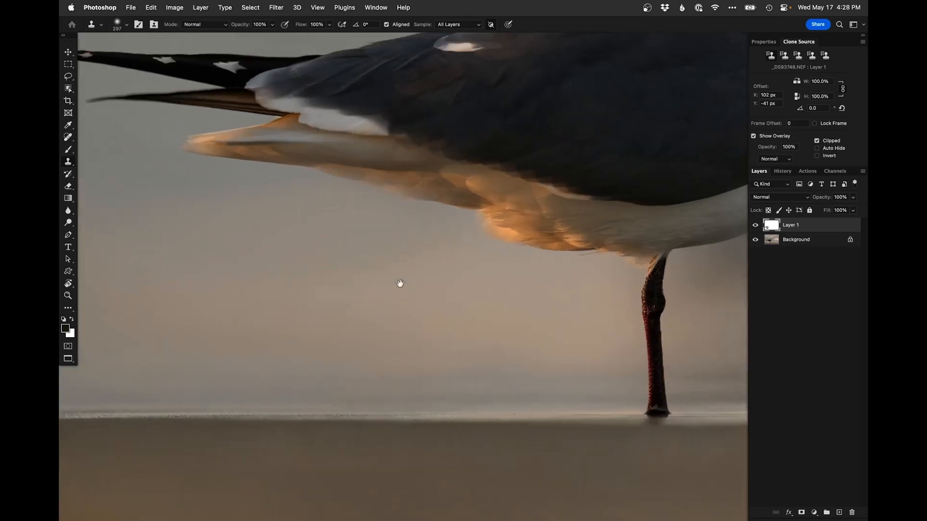
Add a layer mask to the clone layer and choose a hard round brush
left_click(801, 512)
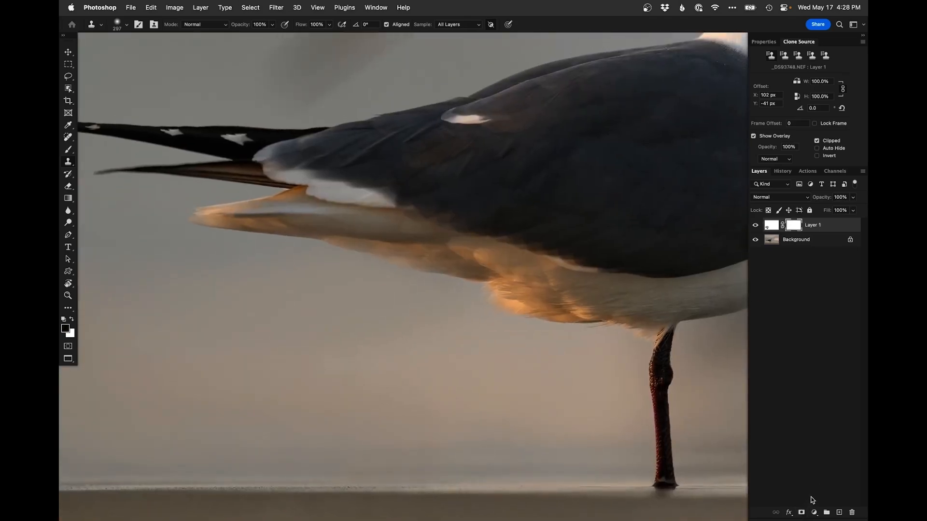
key("b")
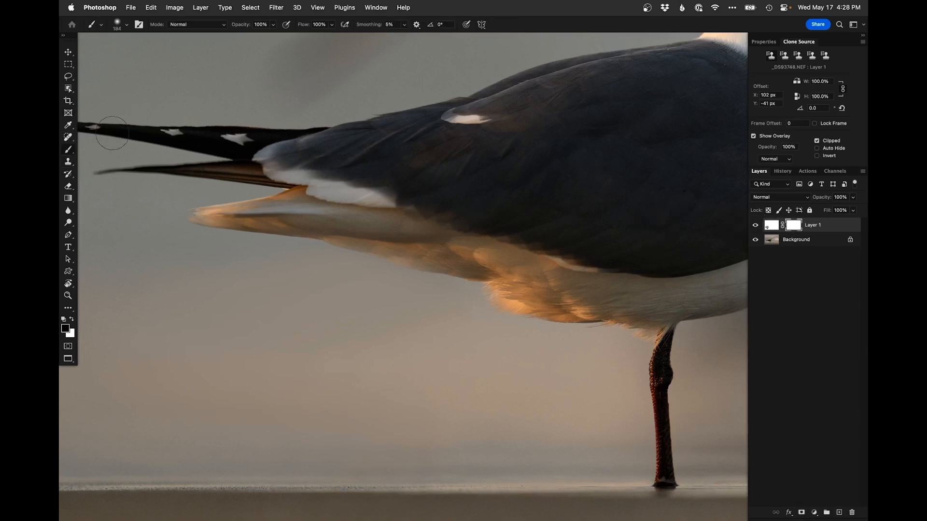
scroll(431, 273, "up", 5)
right_click(442, 276)
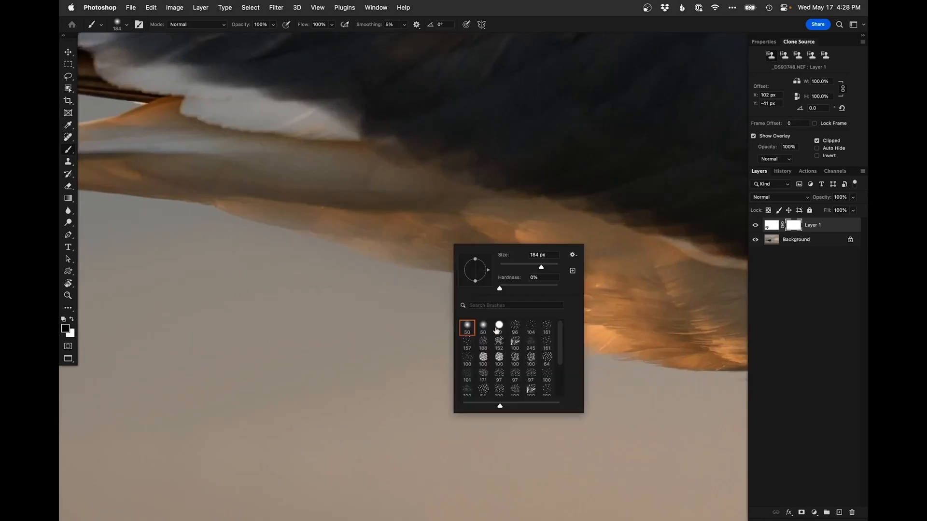
left_click(498, 326)
left_click_drag(413, 248, 454, 231)
key("super+z")
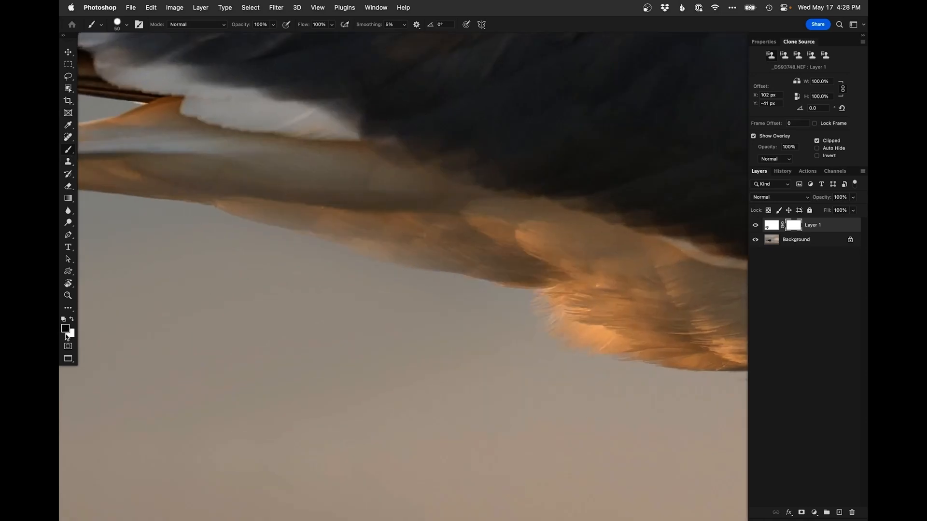
Paint black on the mask along the underside of the tail feathers to restore their original edge
left_click_drag(250, 210, 209, 191)
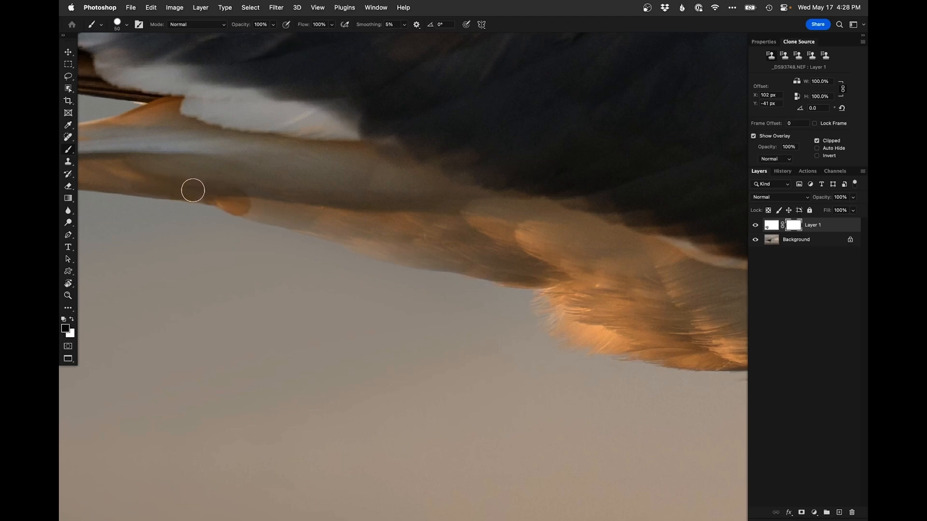
left_click_drag(161, 174, 362, 234)
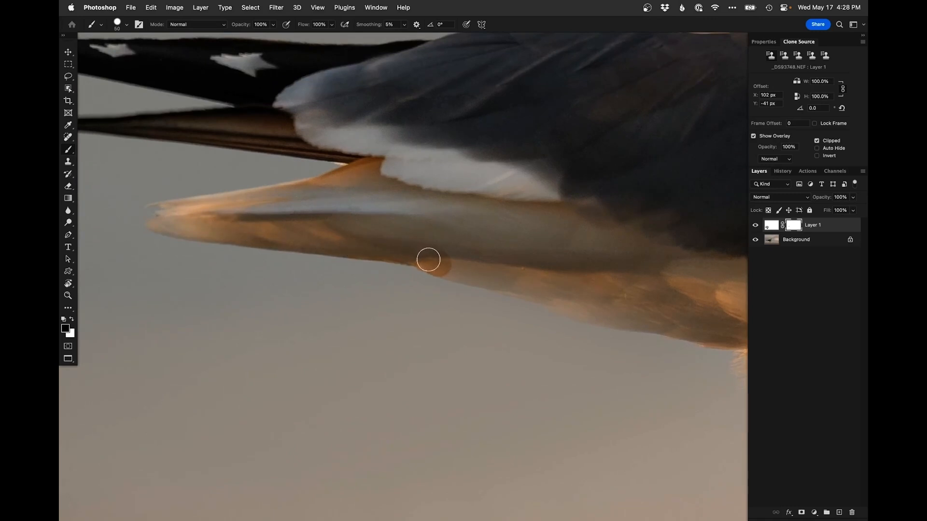
left_click(443, 269)
left_click(500, 281, "shift")
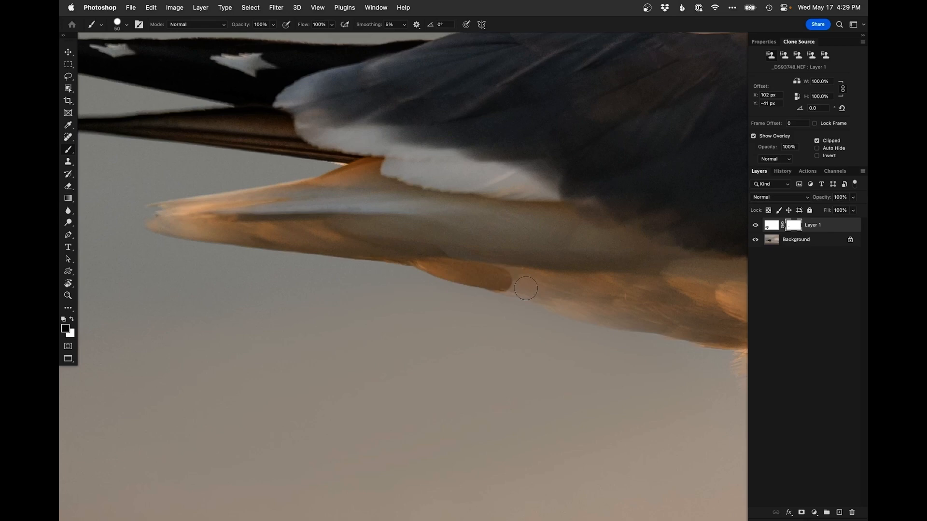
left_click(525, 290, "shift")
left_click(550, 296, "shift")
left_click_drag(585, 305, 387, 224)
key("super+z")
left_click(337, 209, "shift")
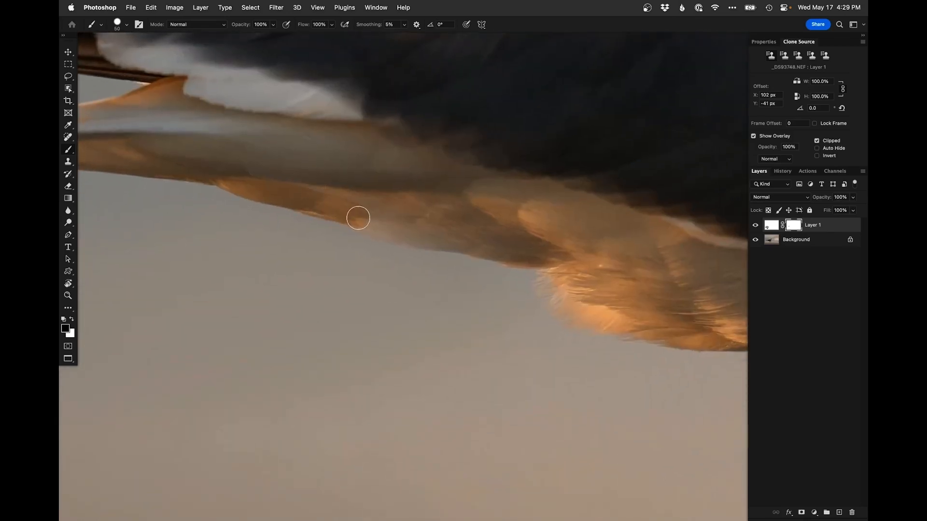
left_click(428, 240, "shift")
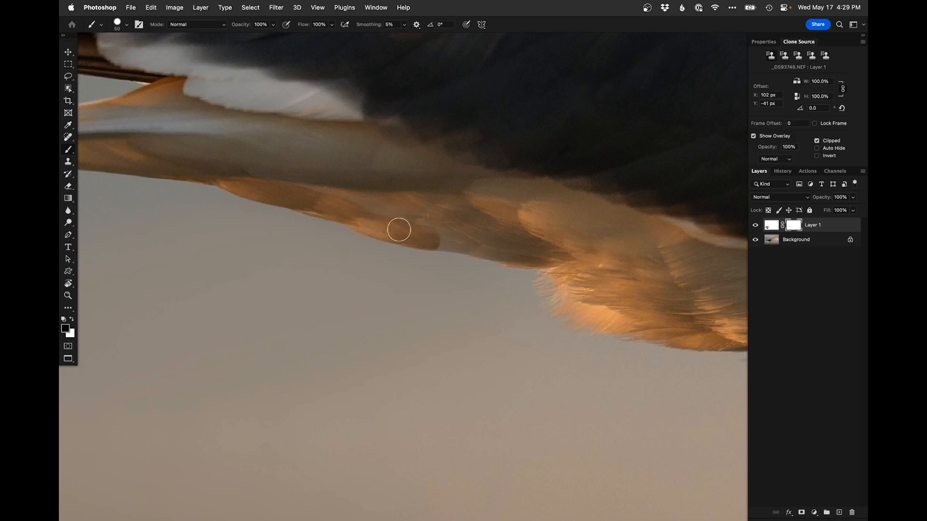
left_click(467, 254, "shift")
key("x")
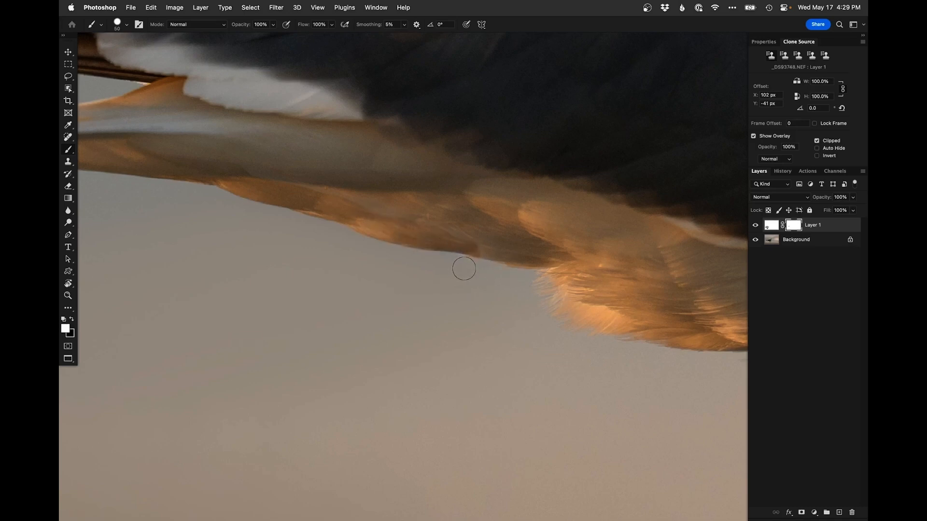
key("x")
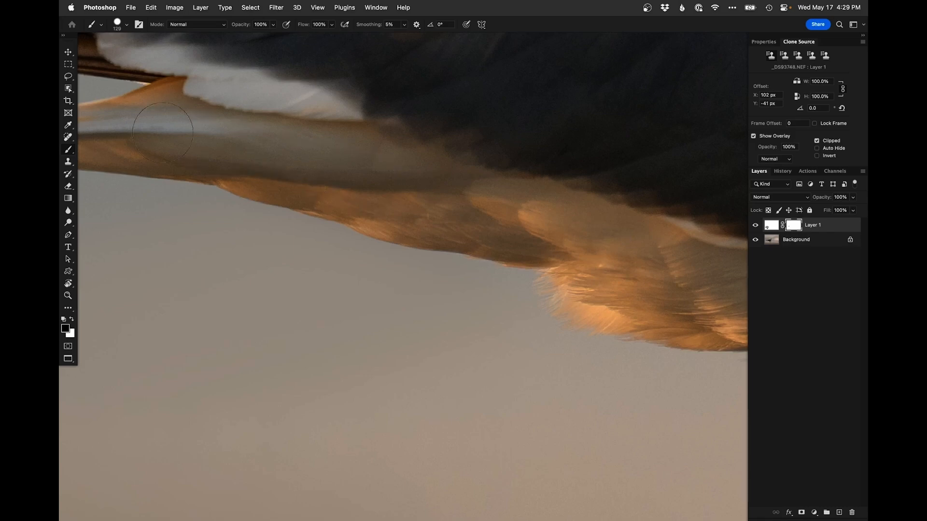
Fit the image to the screen and toggle the clone layer to compare before and after
key("super+0")
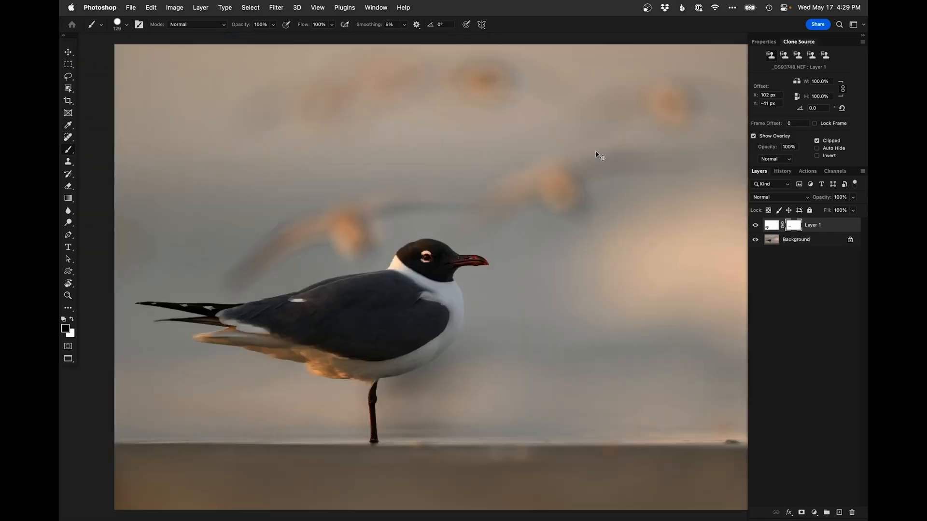
left_click(756, 225)
left_click(756, 226)
left_click_drag(549, 365, 333, 392)
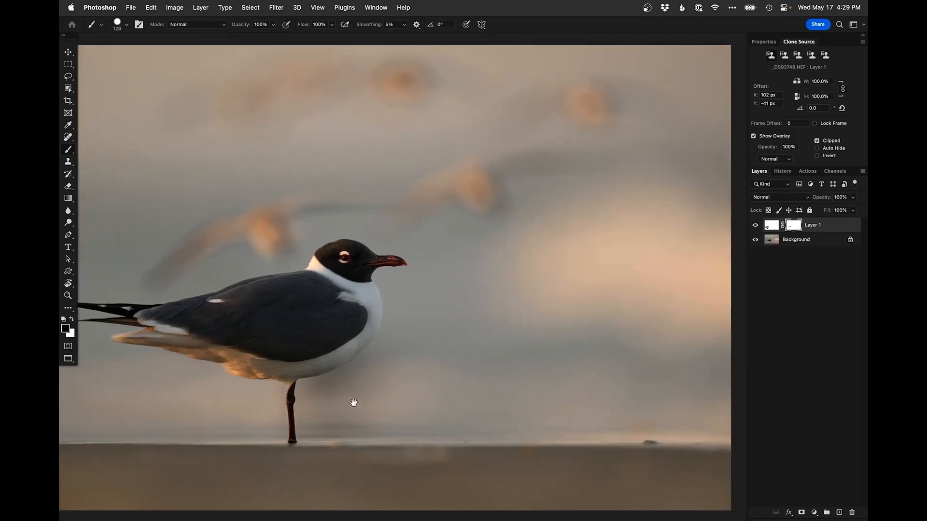
scroll(427, 347, "down", 2)
mouse_move(460, 341)
left_mouse_down()
mouse_move(496, 351)
mouse_move(505, 333)
left_mouse_up()
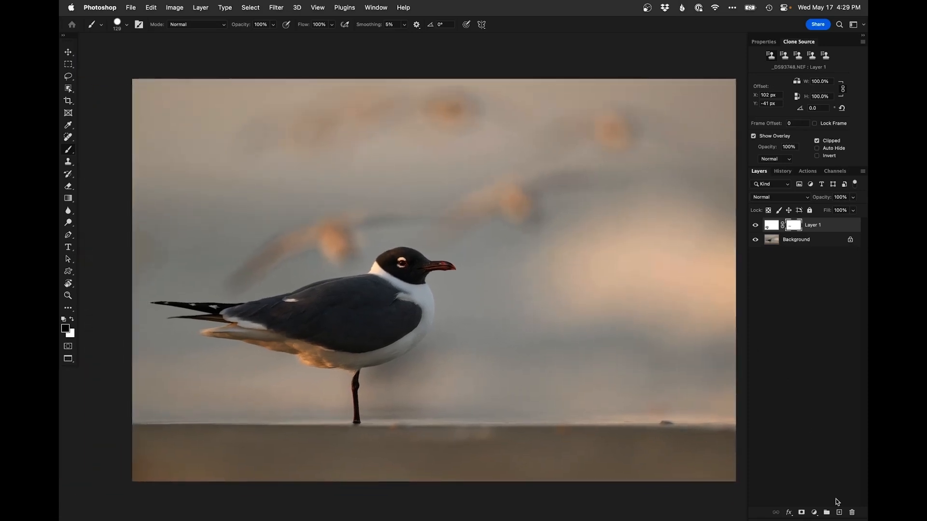
Add a Curves adjustment layer, raising Blue to output 156 at input 146 and setting Red to 134 at input 137
left_click(815, 512)
left_click(818, 354)
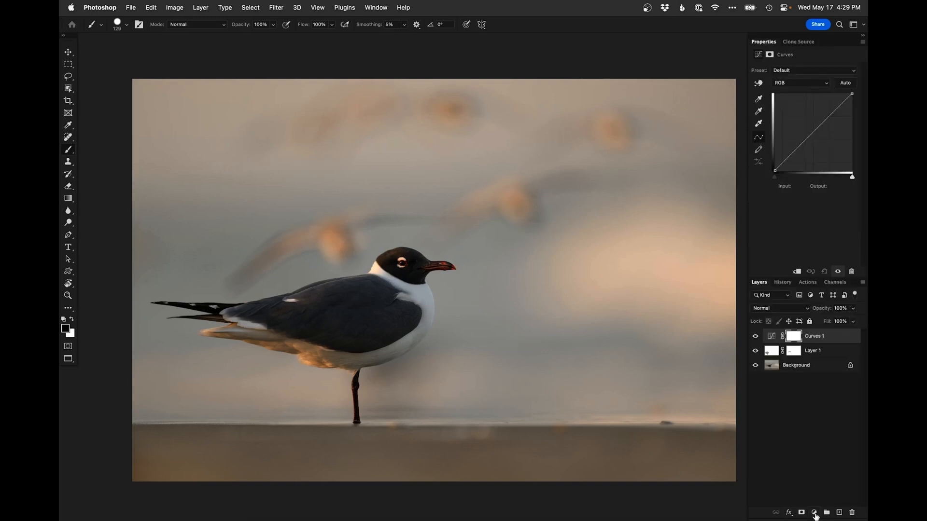
left_click(800, 84)
left_click(795, 109)
left_click(807, 88)
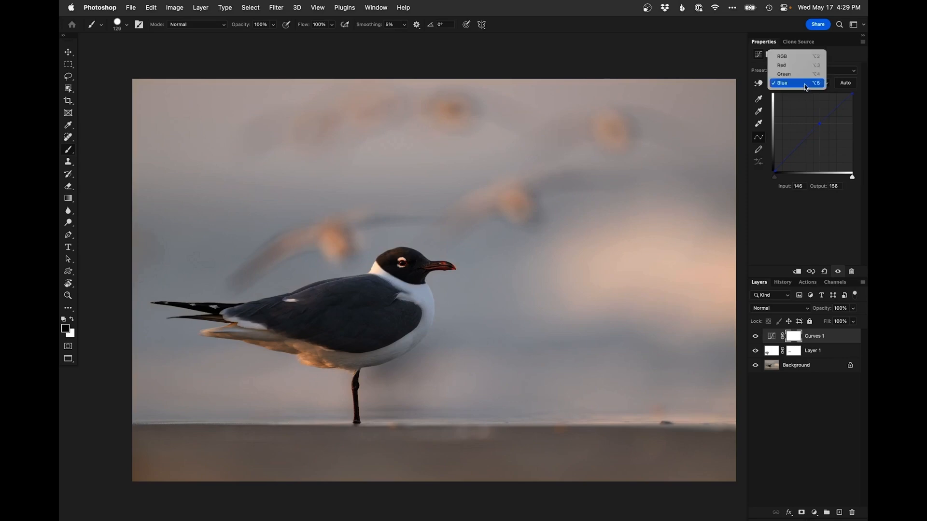
left_click(819, 128)
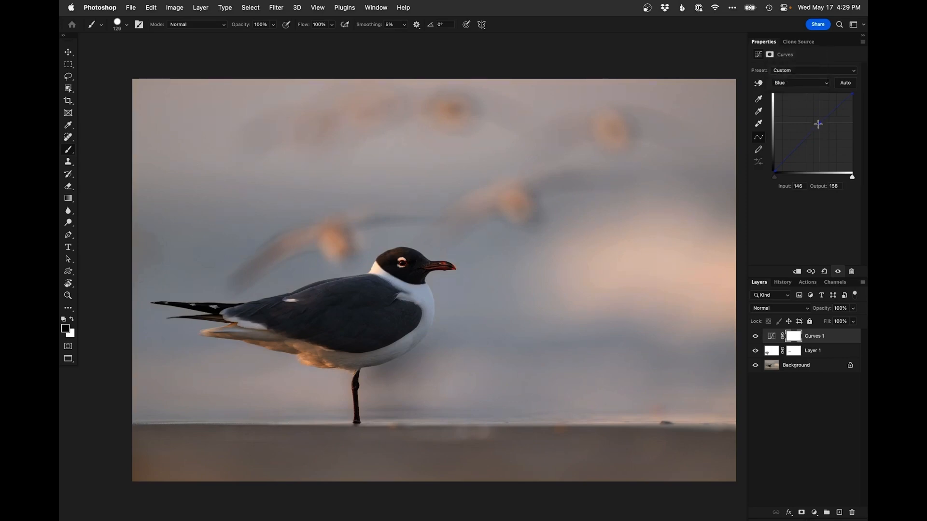
left_click(802, 85)
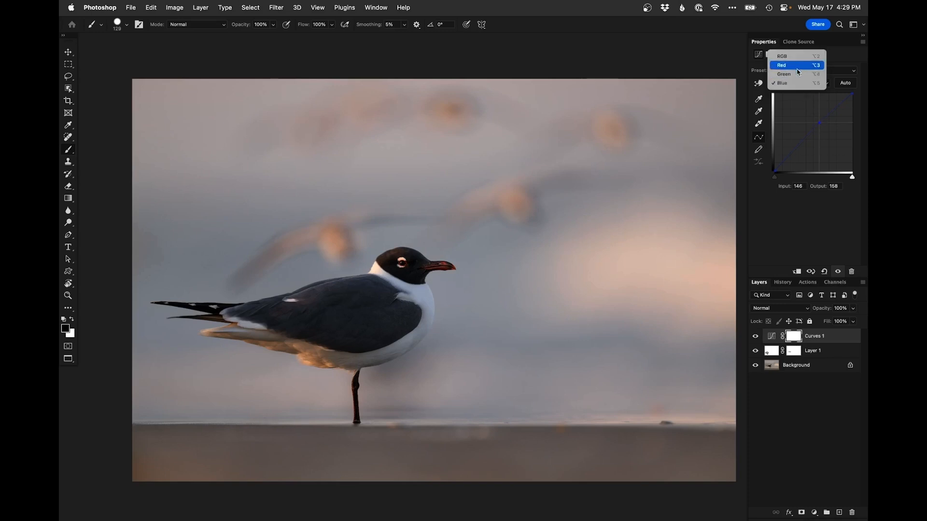
left_click(799, 66)
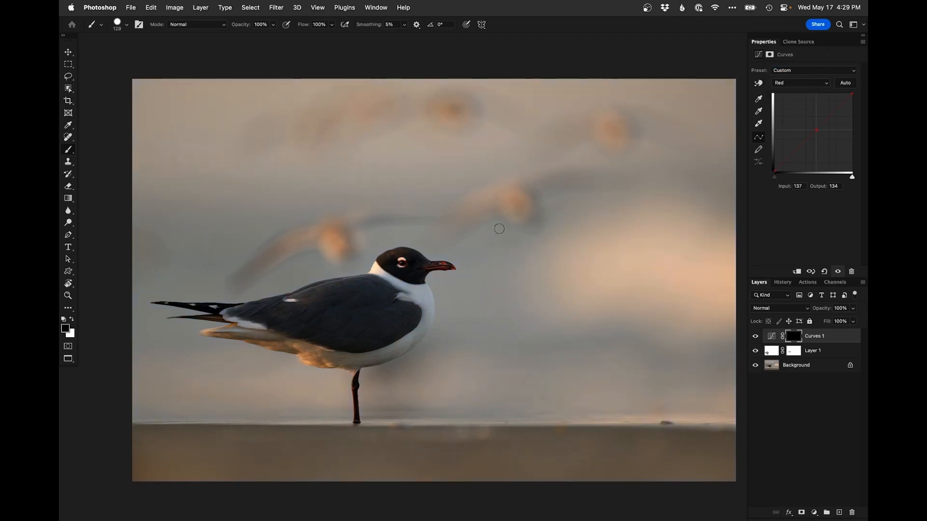
Pick a soft round brush and enlarge it to about 700 px
right_click(477, 335)
left_click(497, 415)
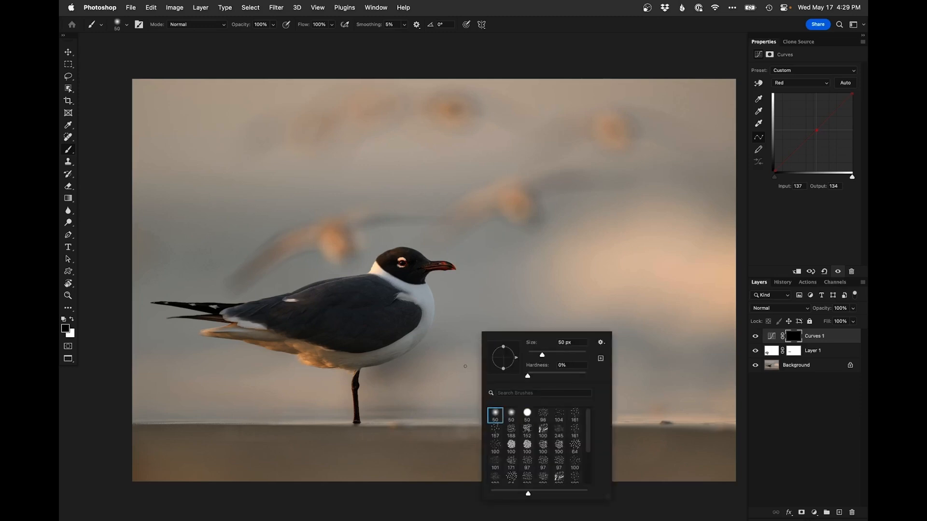
left_click_drag(456, 352, 510, 349)
On the Background layer, select the gull with Select Subject and invert the selection to isolate the surroundings
left_click(773, 368)
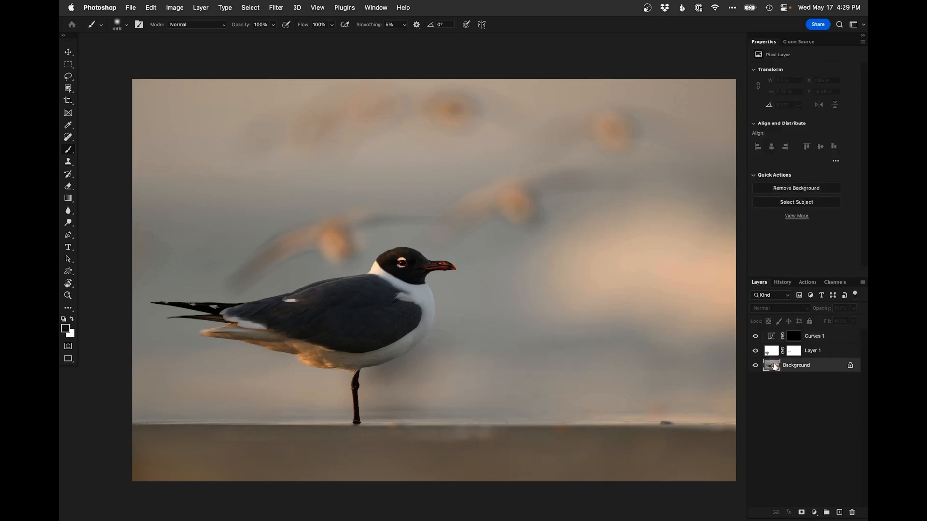
left_click(249, 7)
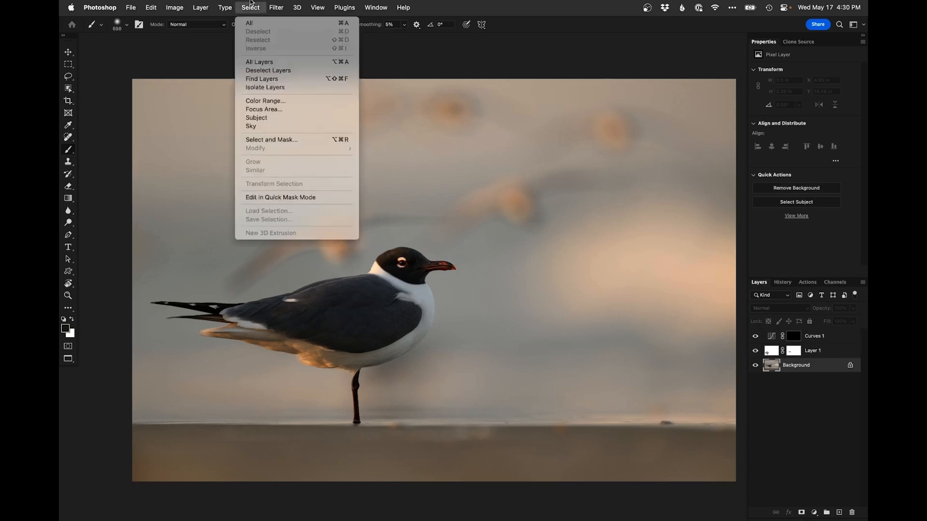
left_click(271, 118)
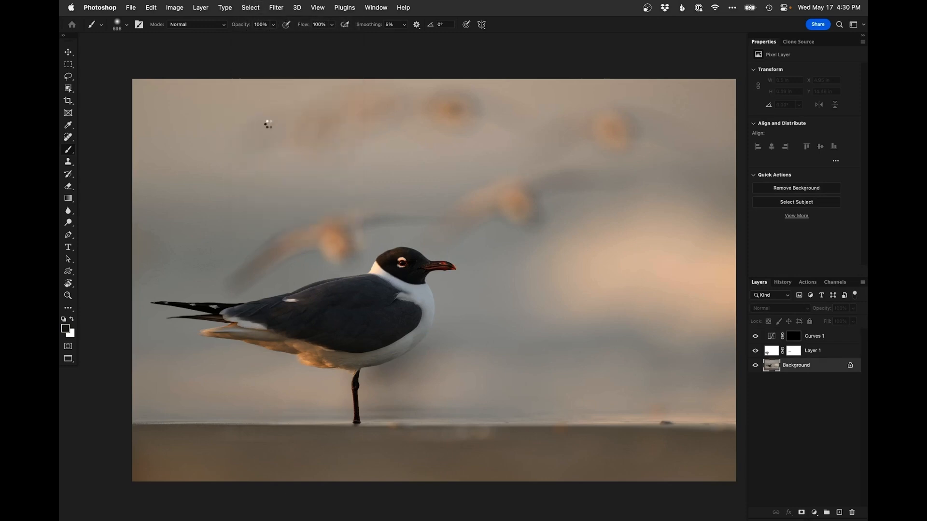
left_click(250, 8)
left_click(256, 49)
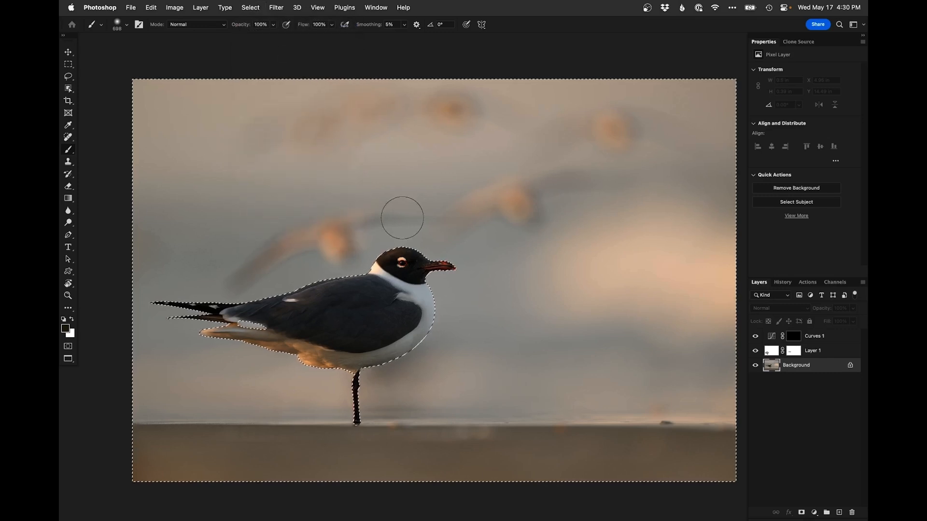
key("super+d")
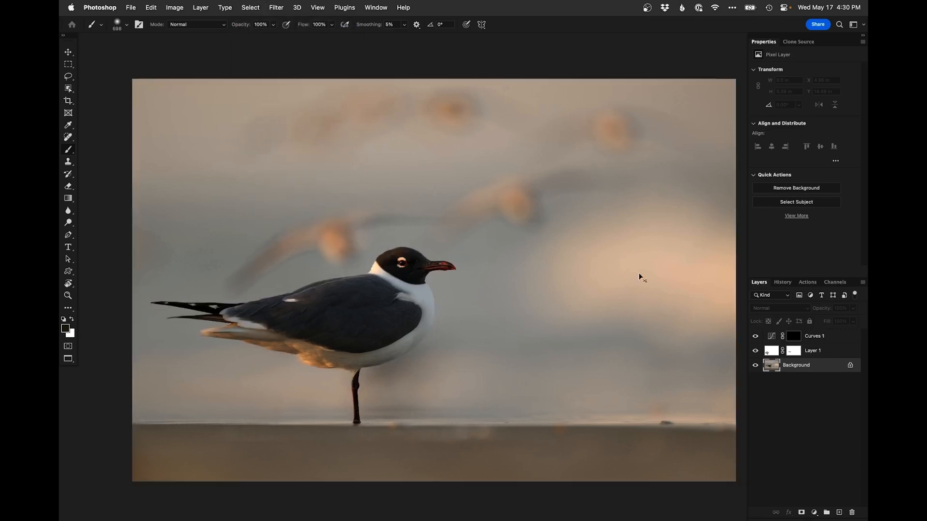
Target the Curves mask and paint white with the large brush over the background around the gull, keeping the bird protected
left_click(800, 341)
left_click(486, 318, "alt")
left_click_drag(486, 318, 435, 275)
key("super+h")
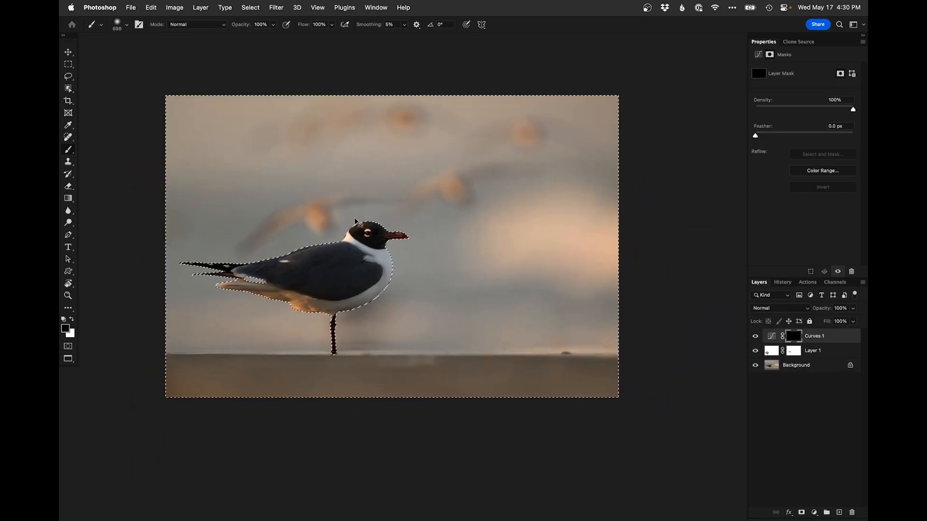
key("super+h")
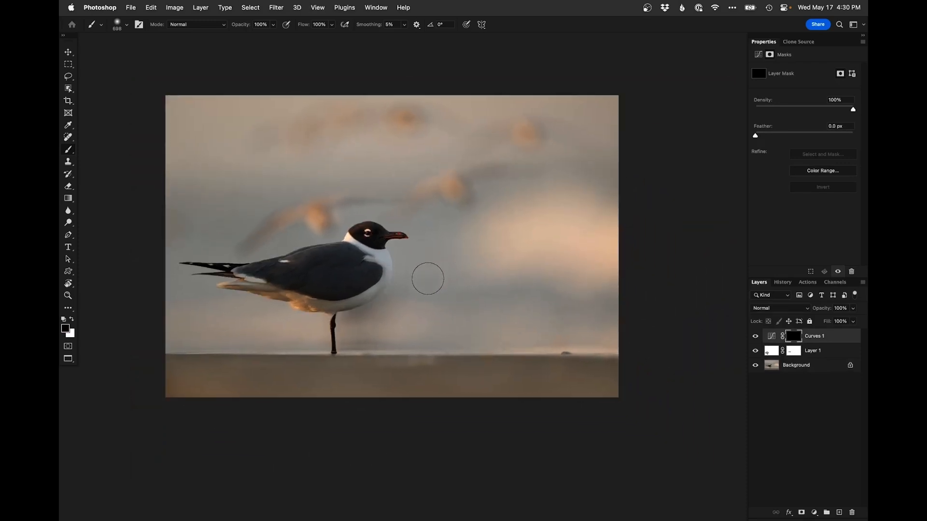
left_click_drag(429, 287, 456, 285, "ctrl+alt")
key("x")
mouse_move(648, 315)
left_mouse_down()
mouse_move(447, 294)
mouse_move(425, 278)
mouse_move(452, 295)
mouse_move(439, 316)
mouse_move(510, 334)
mouse_move(459, 327)
left_mouse_up()
left_click_drag(464, 299, 485, 299)
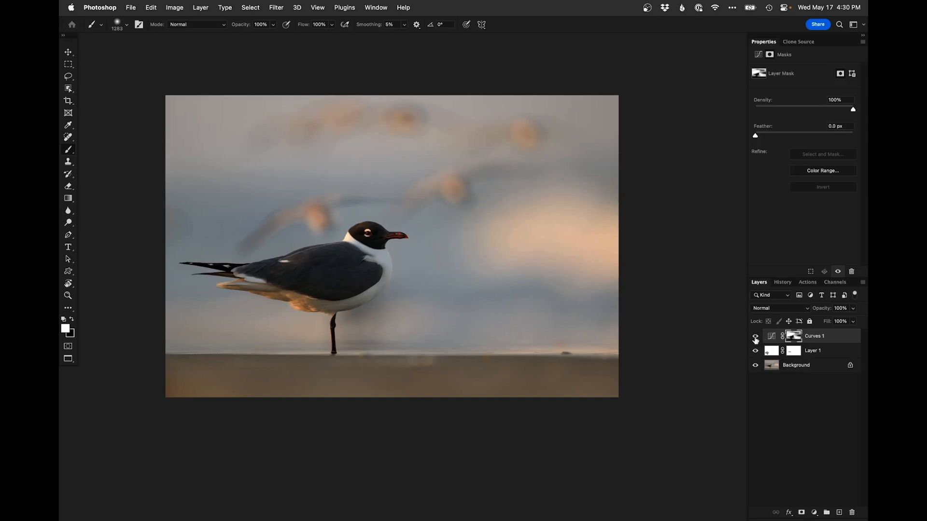
Compare the Curves 1 adjustment by toggling its visibility, then deselect
left_click(756, 337)
left_click(755, 337)
key("super+d")
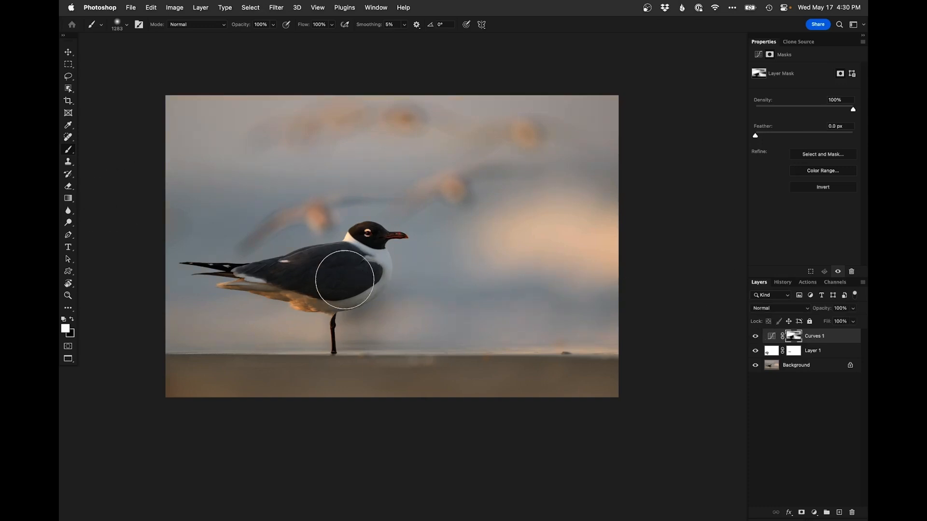
Add a second Curves adjustment layer, lifting the upper curve and placing a point at input 61, output 73
key("super+0")
left_click_drag(536, 327, 435, 323)
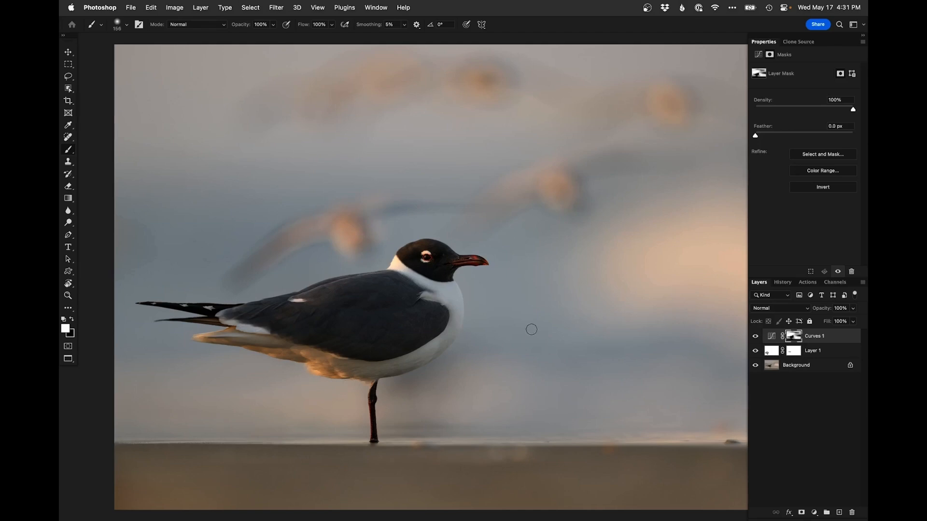
left_click(815, 513)
left_click(818, 357)
left_click_drag(824, 121, 822, 115)
left_click(793, 148)
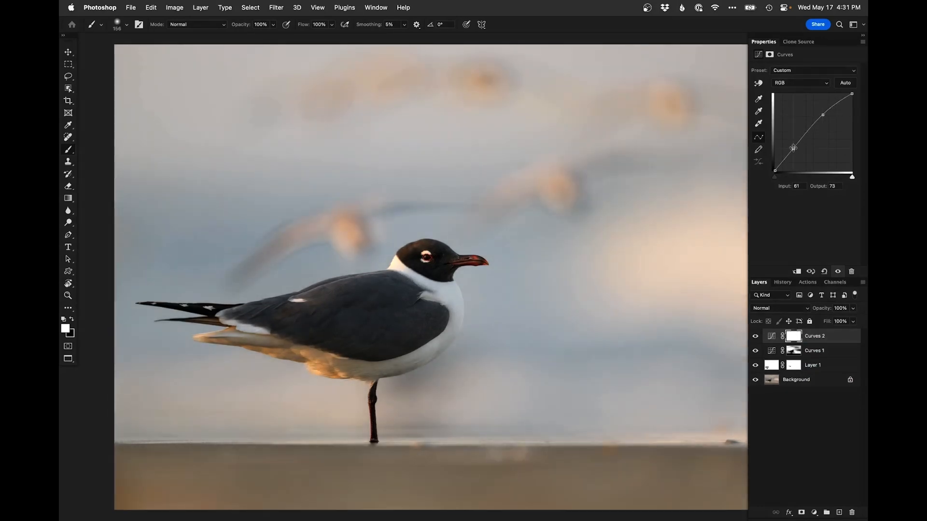
Invert the Curves 2 mask to black and paint white over the gull's body and head to brighten only the bird
key("super+i")
left_click_drag(445, 283, 448, 283)
left_click_drag(428, 268, 426, 255)
scroll(425, 264, "up", 5)
left_click_drag(520, 253, 512, 253)
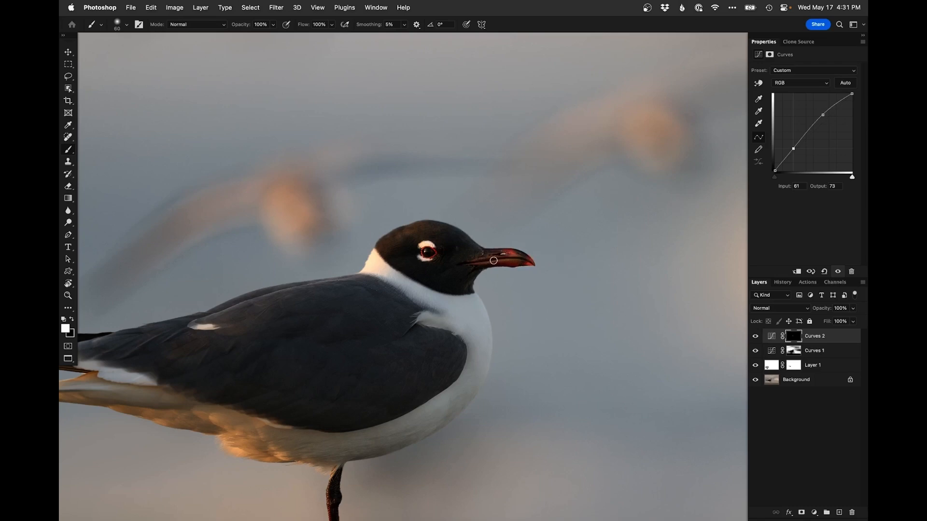
left_click_drag(419, 285, 437, 285)
mouse_move(383, 266)
left_mouse_down()
mouse_move(458, 330)
mouse_move(473, 374)
mouse_move(405, 415)
mouse_move(445, 407)
left_mouse_up()
key("x")
key("x")
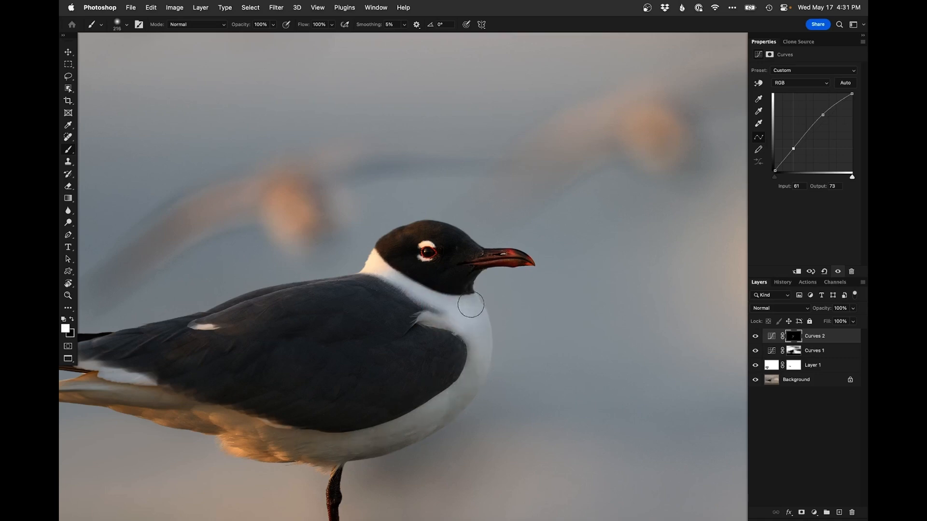
left_click_drag(317, 337, 330, 350)
left_click(399, 333, "alt")
left_click(407, 346, "alt")
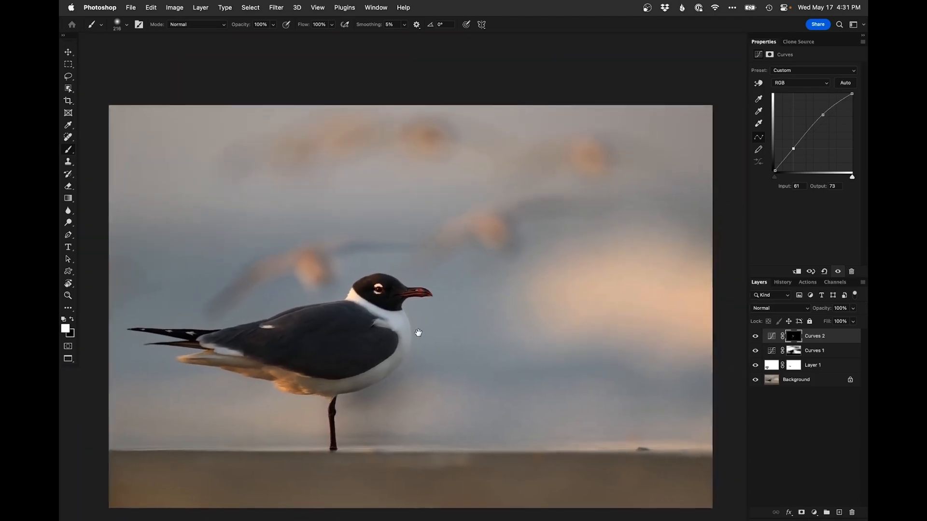
Compare the result by toggling the Background layer's visibility, then save the document
left_click(755, 381, "alt")
left_click(755, 382, "alt")
left_click(756, 382, "alt")
left_click(756, 382, "alt")
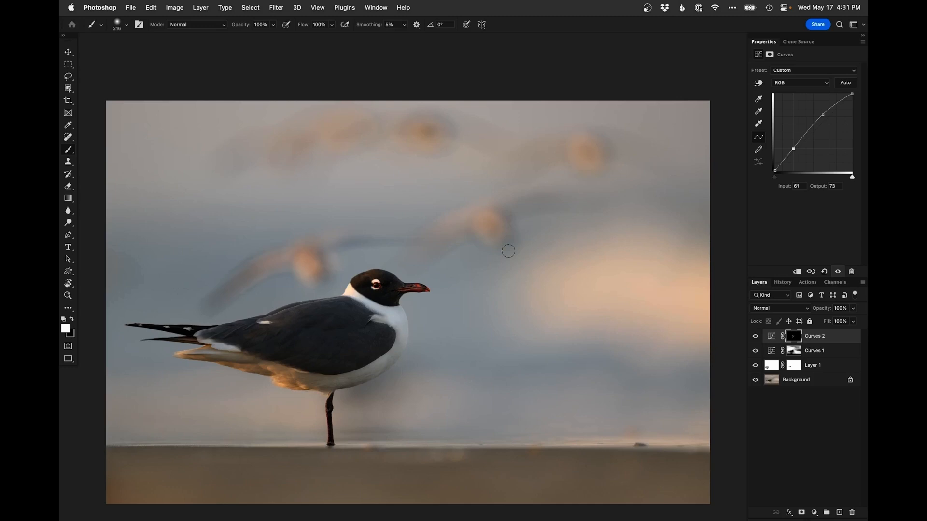
key("super+s")
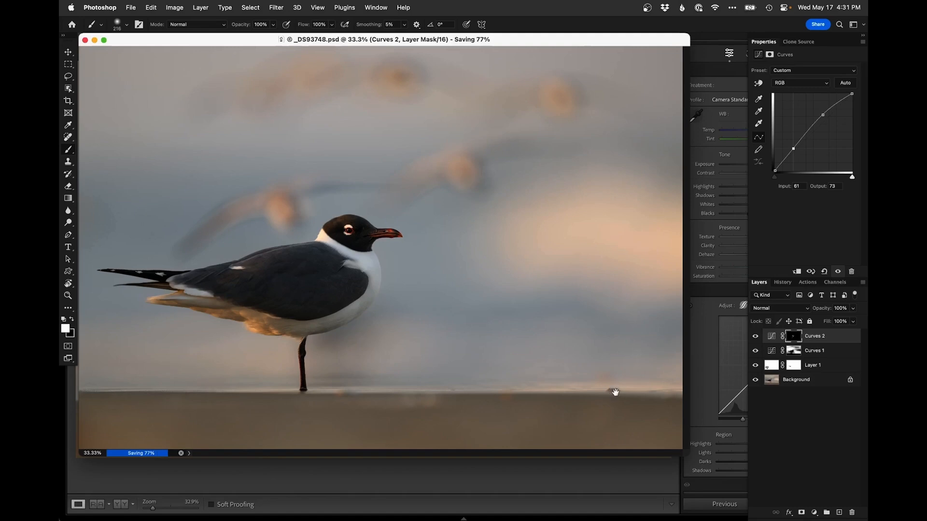
Return to Lightroom, step to the previous gull photo and reset its develop settings
left_click(529, 475)
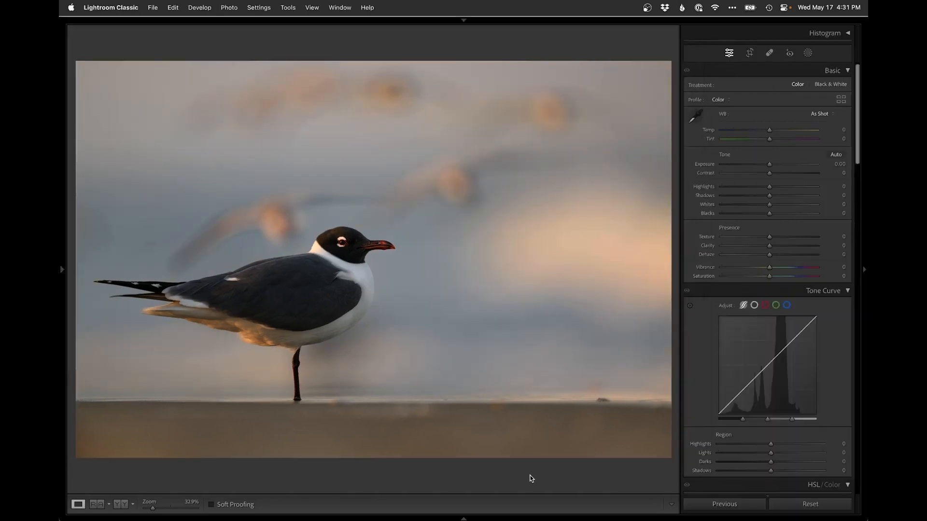
key("Left")
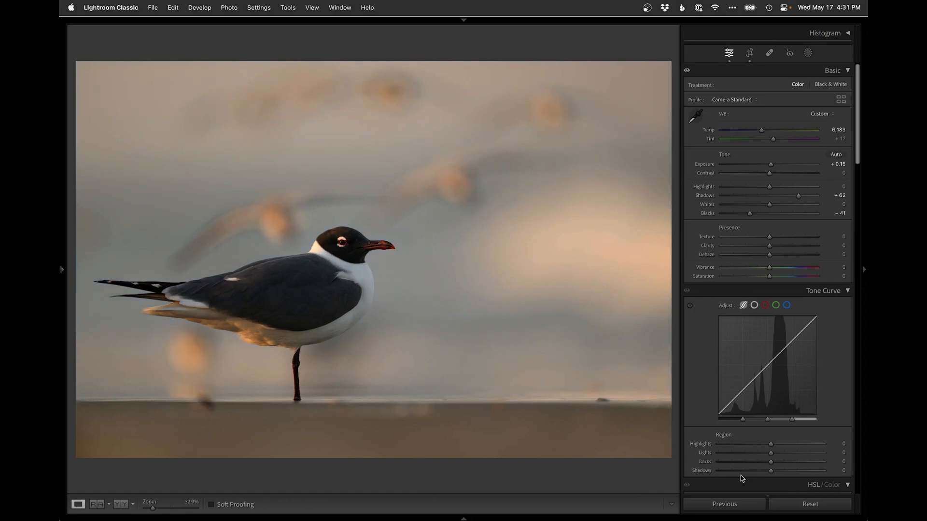
left_click(802, 505)
Compare gull photos in Survey view, drop the second candidate, and open the vertical close-up gull in Develop
key("g")
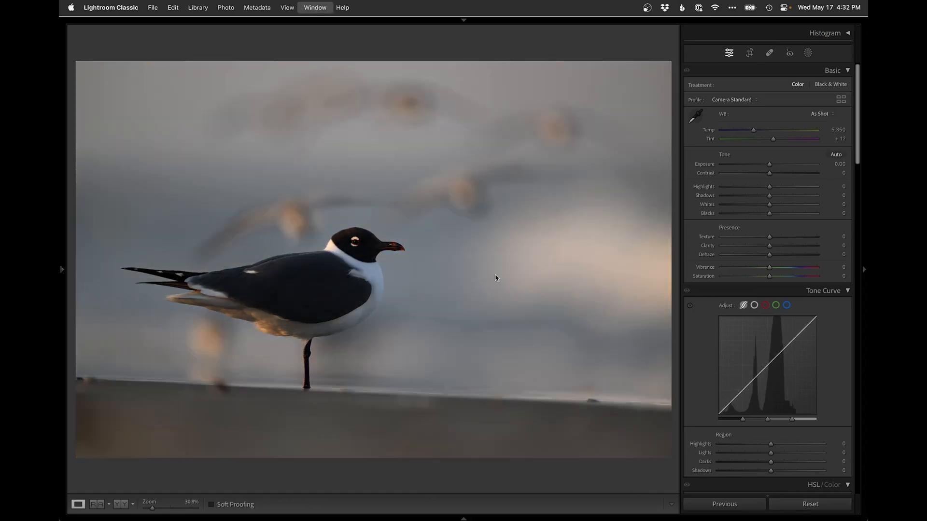
left_click(707, 128, "super")
key("n")
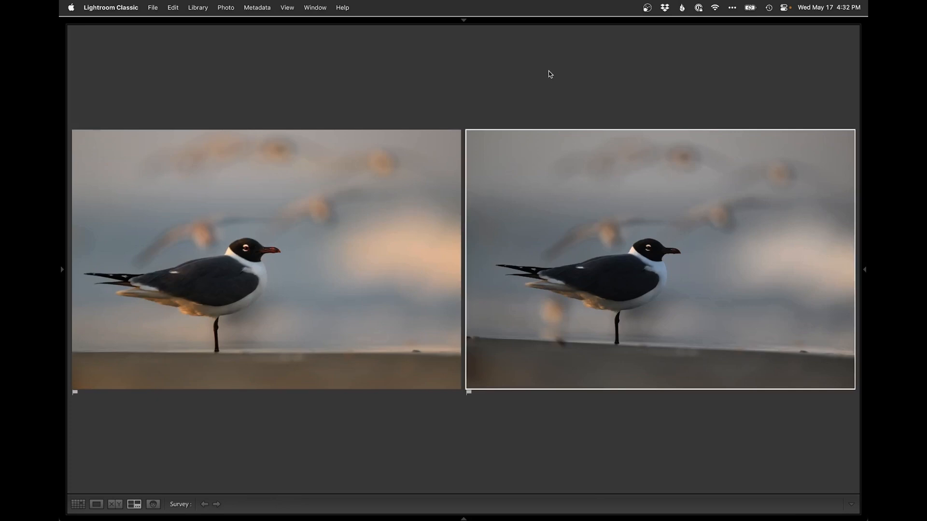
key("e")
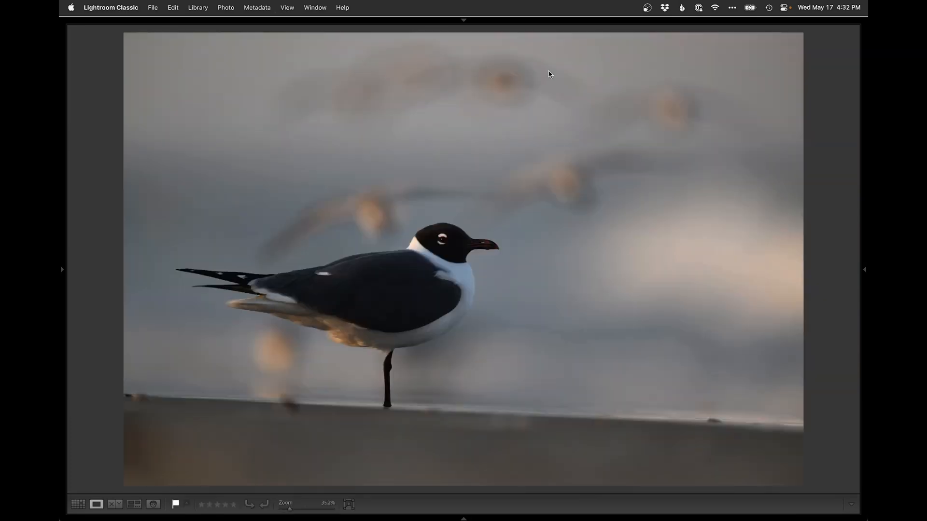
key("Left")
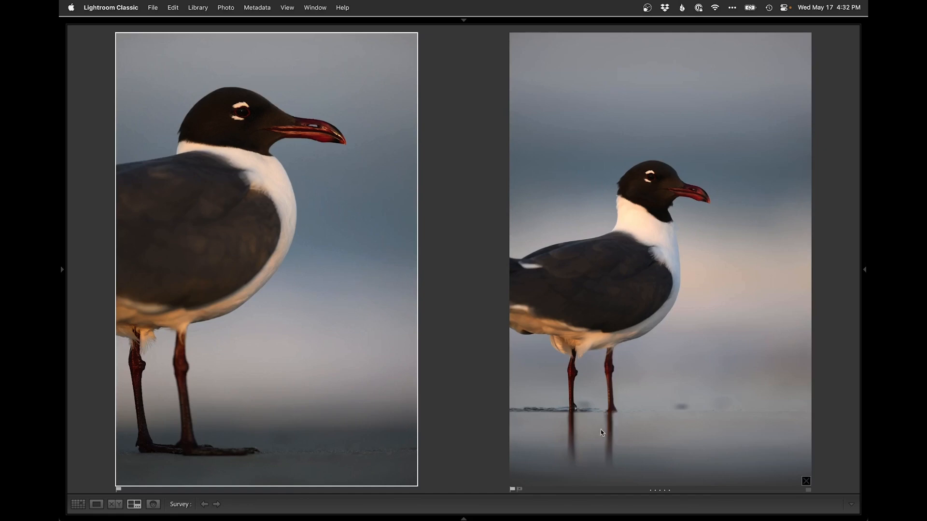
left_click(805, 478)
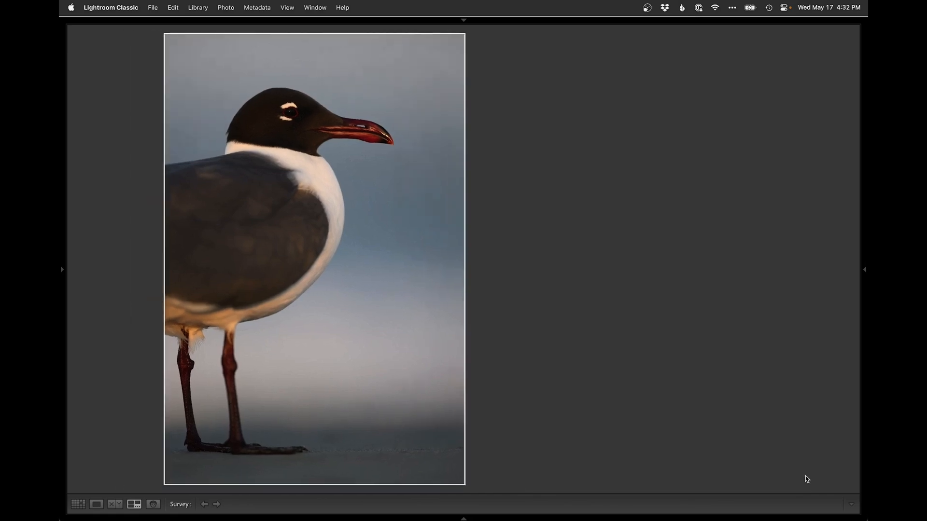
key("d")
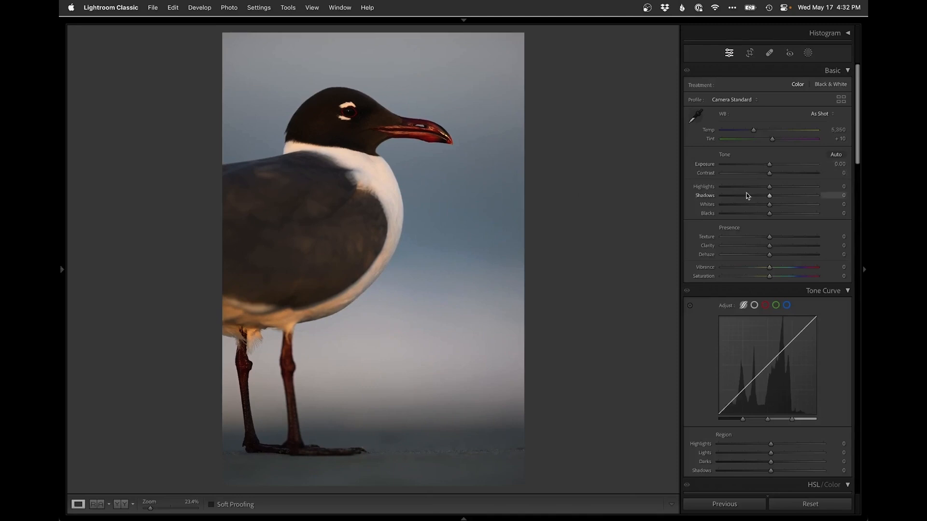
Set Shadows to +54, Blacks to -26, Highlights to +19 and Temp to about 5,534
left_click_drag(792, 195, 795, 197)
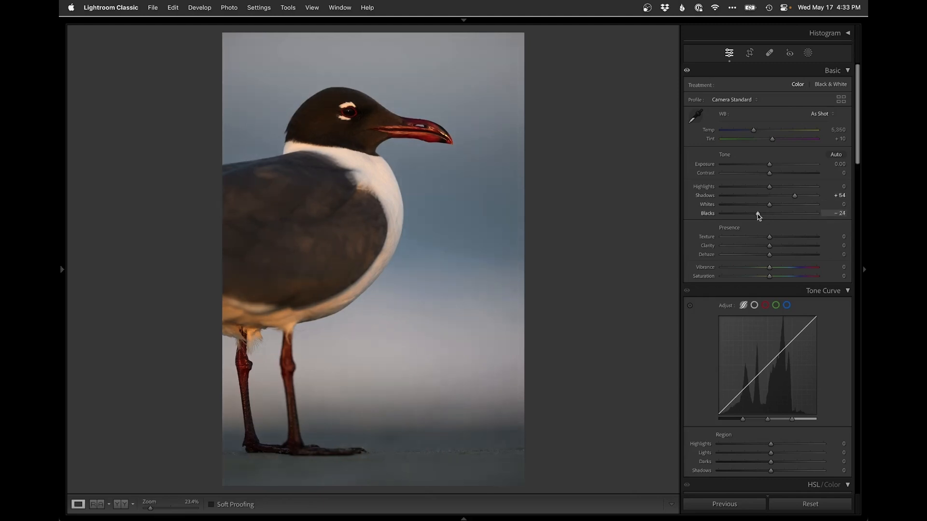
left_click(778, 188)
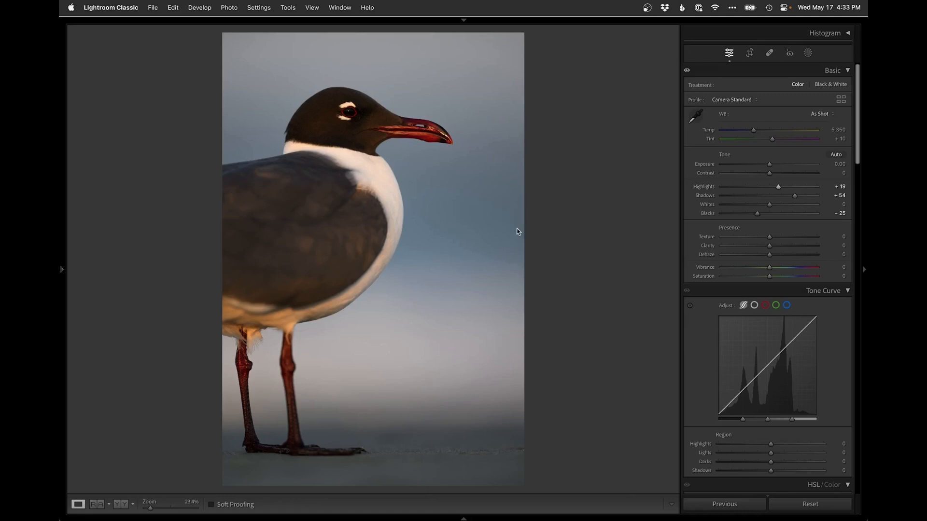
left_click_drag(754, 129, 755, 130)
Draw a linear gradient mask across the background and reshape its edges, undoing the last two reshaping moves
left_click(807, 53)
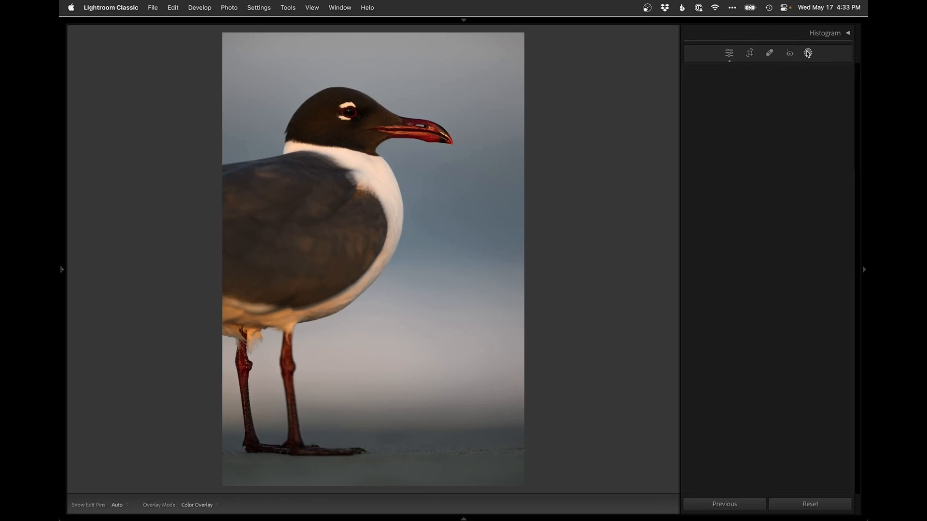
left_click(714, 156)
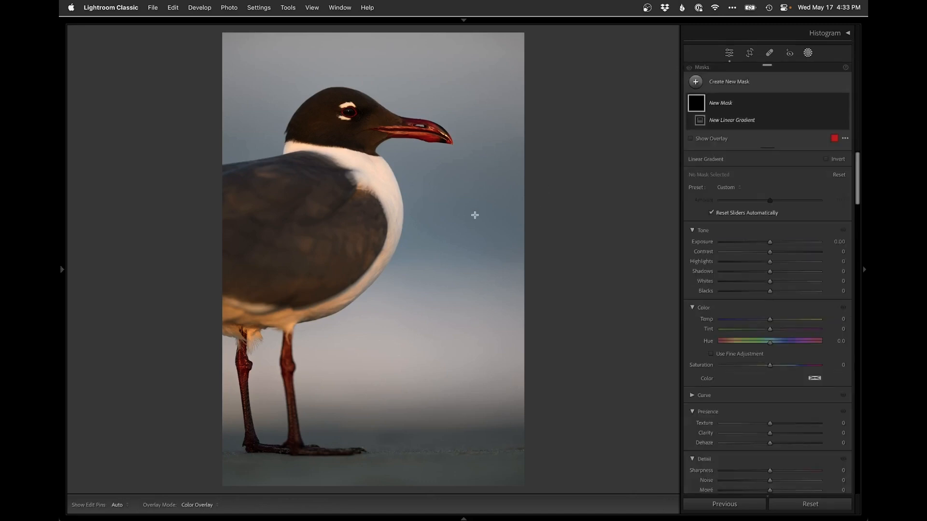
left_click_drag(440, 194, 442, 365)
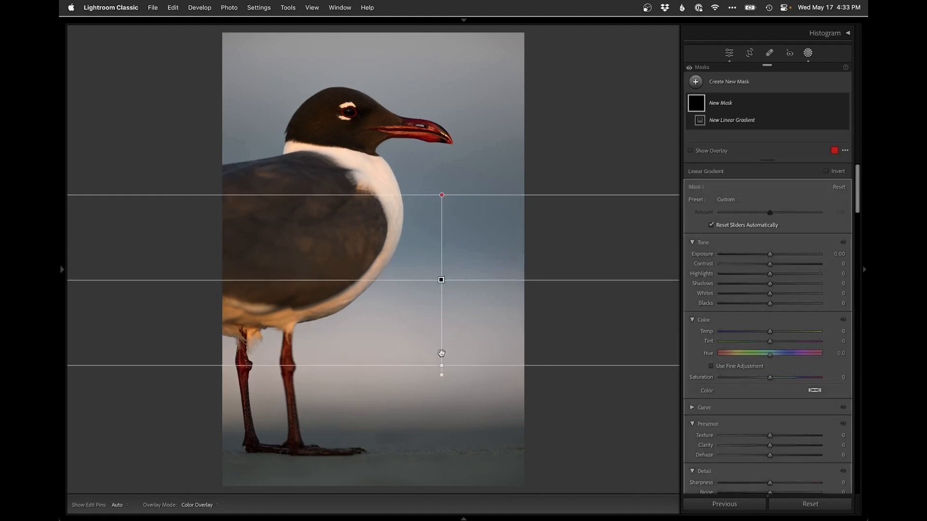
mouse_move(440, 279)
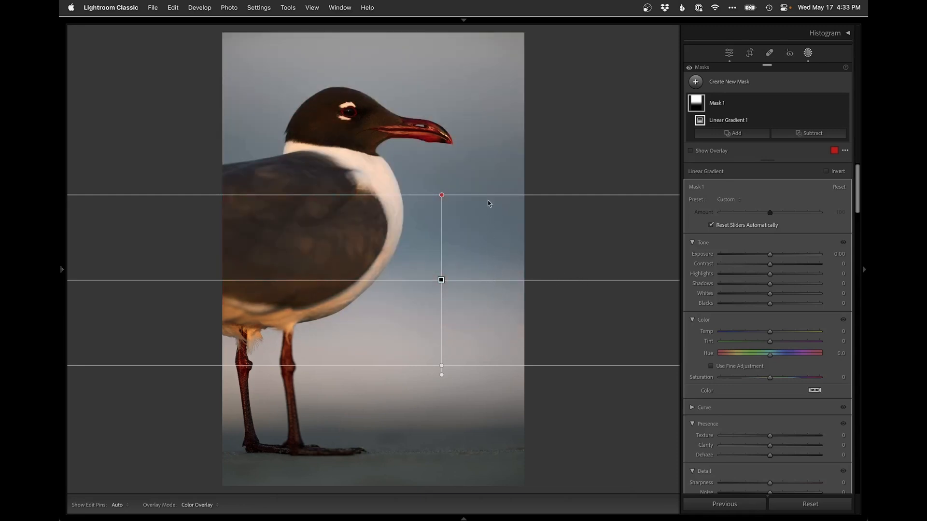
left_click_drag(442, 195, 442, 185)
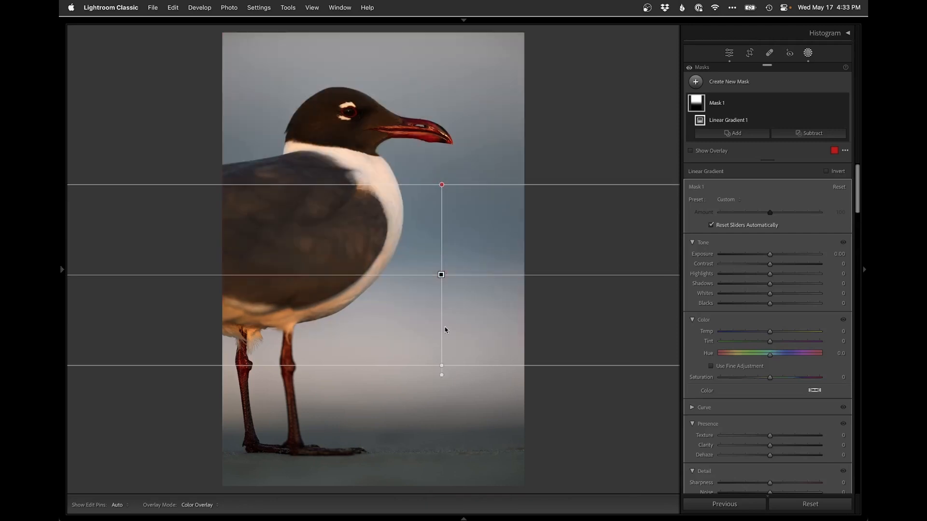
left_click_drag(442, 361, 442, 283)
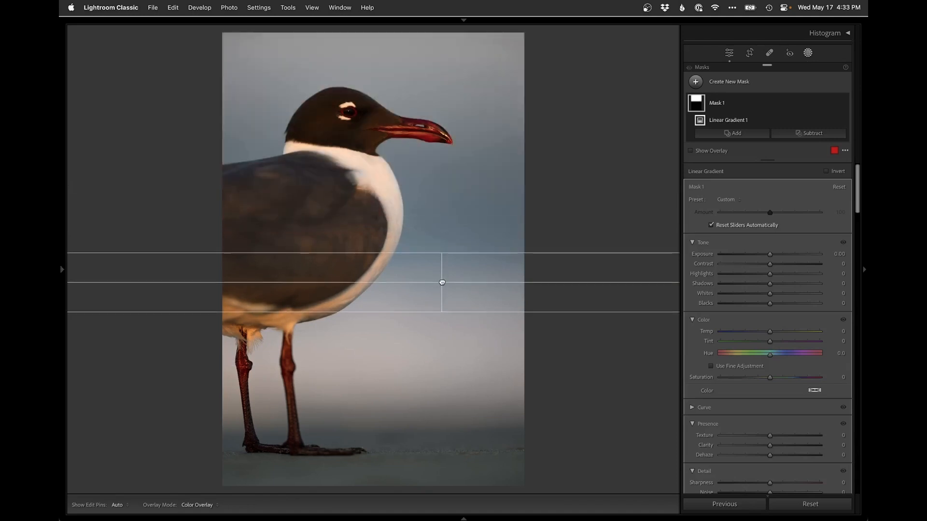
key("super+z")
key("super+z")
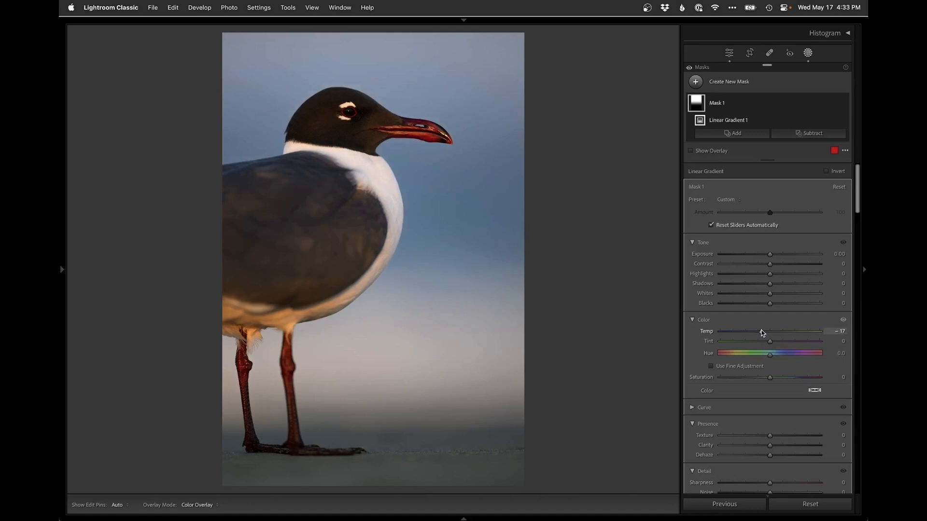
Subtract the gull from the gradient mask with Select Subject and close the masking panel
left_click(812, 132)
left_click(805, 158)
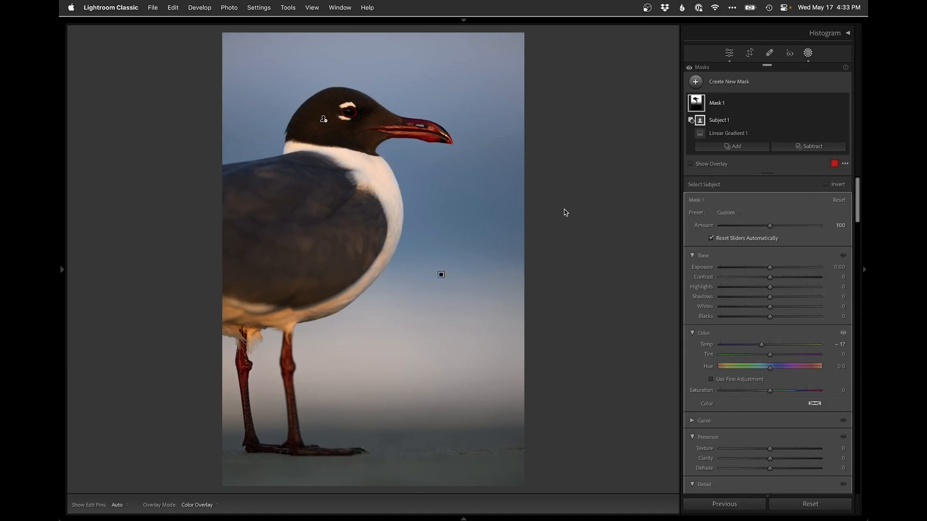
key("shift+w")
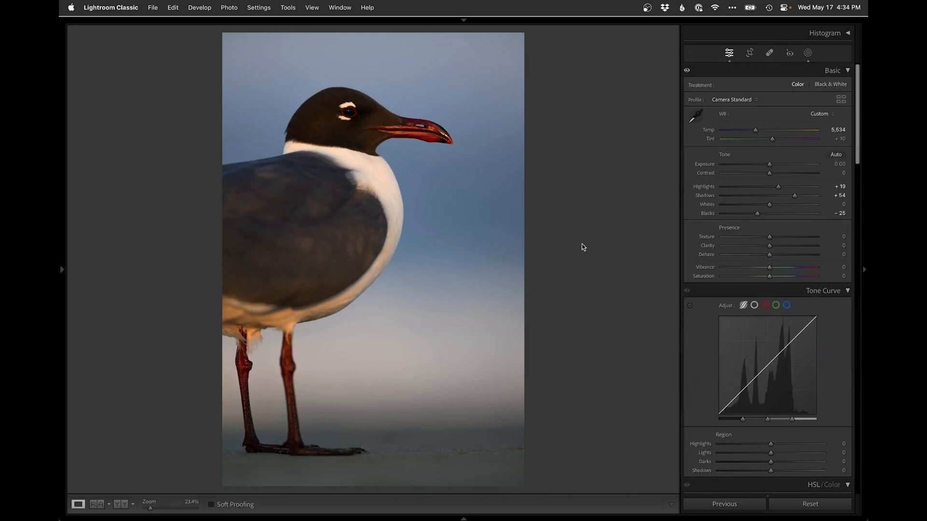
Edit the photo in Photoshop, zoom in on the gull's feet, and add a new empty layer
key("super+e")
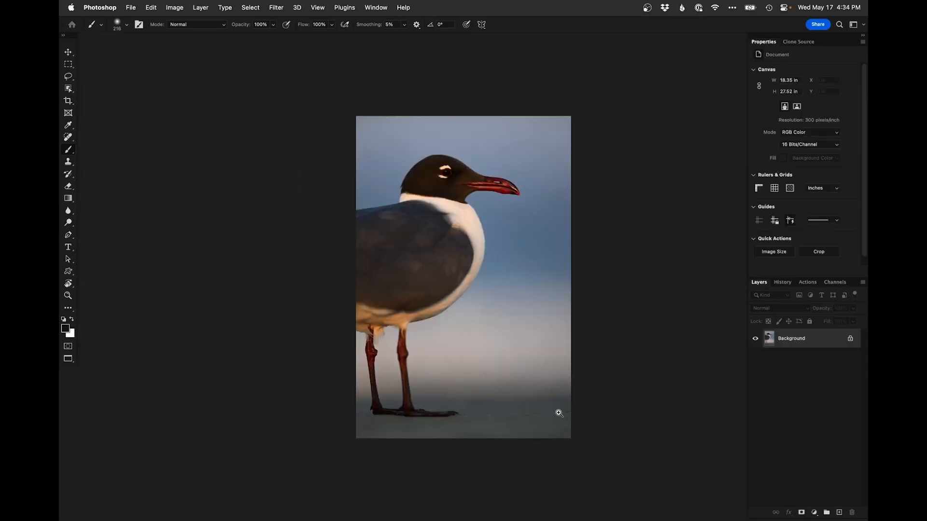
left_click(559, 414)
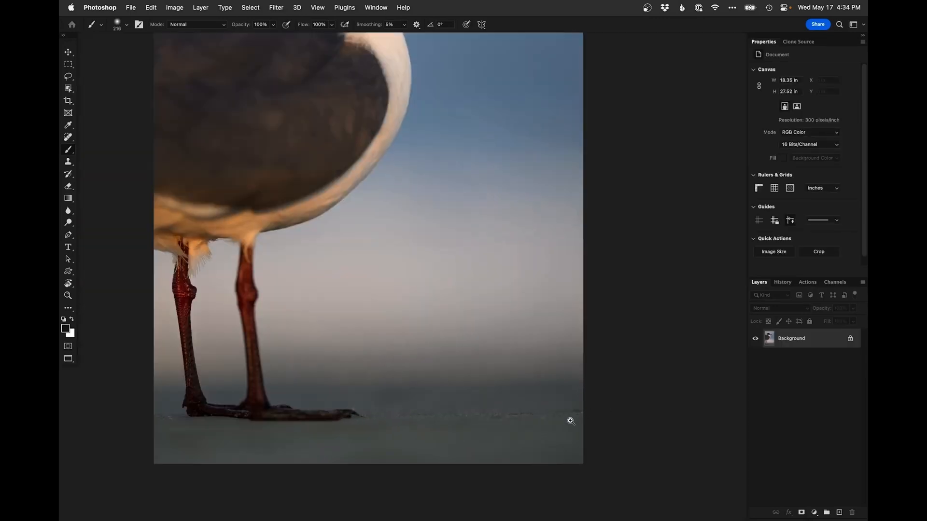
left_click(569, 418)
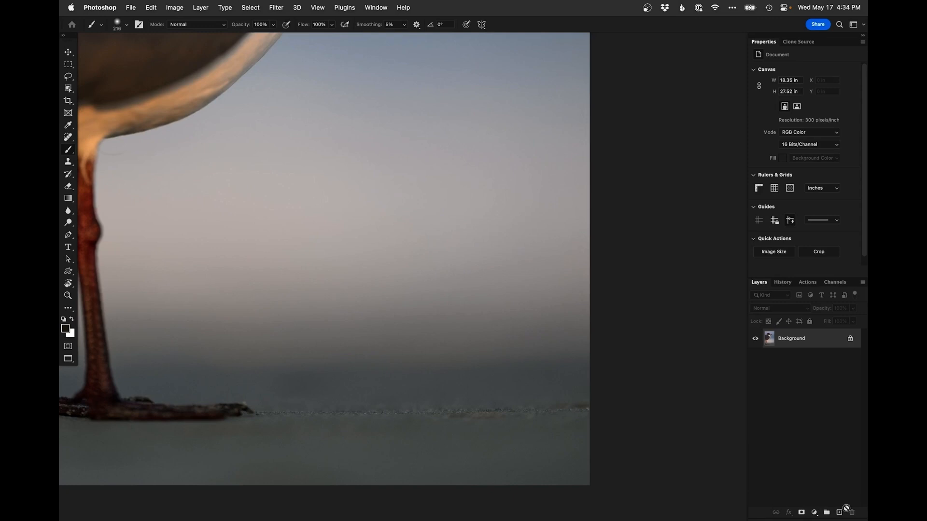
left_click(839, 512)
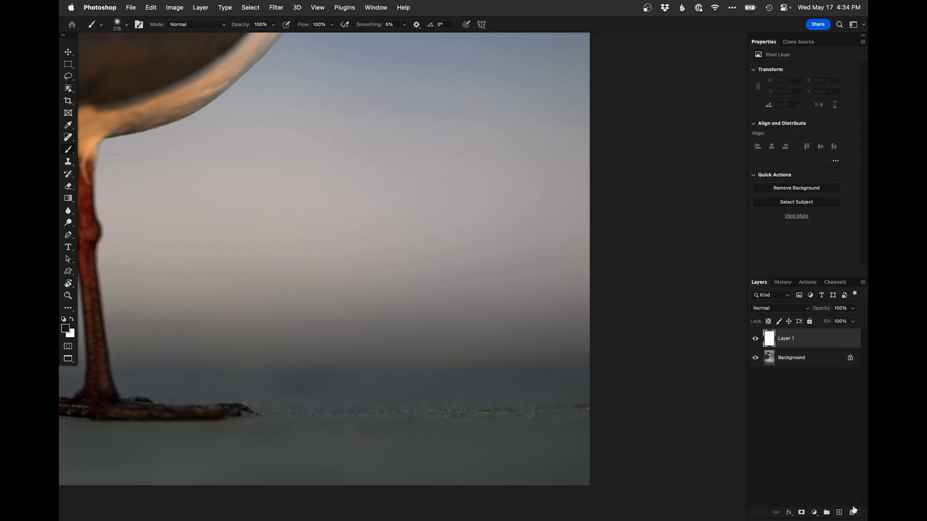
Try cloning over the ground debris to the right of the gull's feet with the Clone Stamp, undoing both strokes
scroll(275, 346, "down", 3)
key("s")
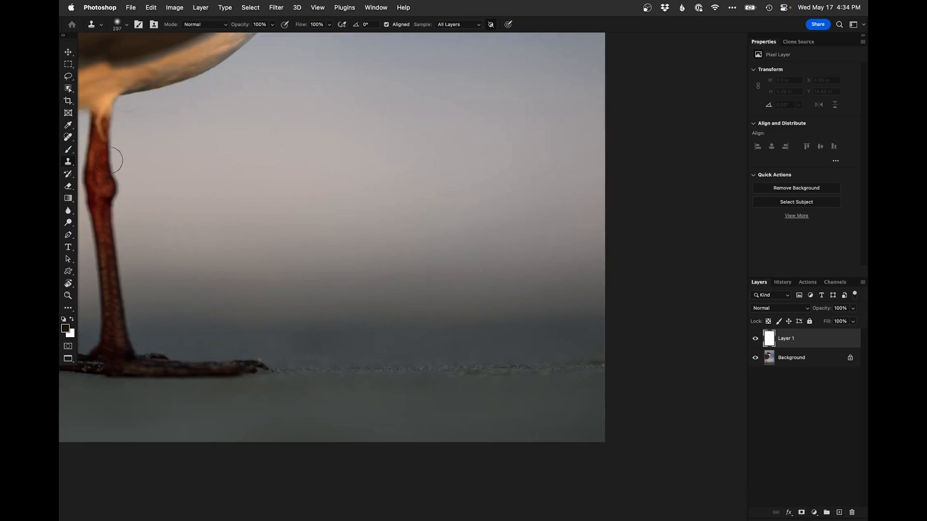
left_click(420, 370, "alt")
mouse_move(473, 371)
left_mouse_down()
mouse_move(451, 369)
mouse_move(530, 372)
left_mouse_up()
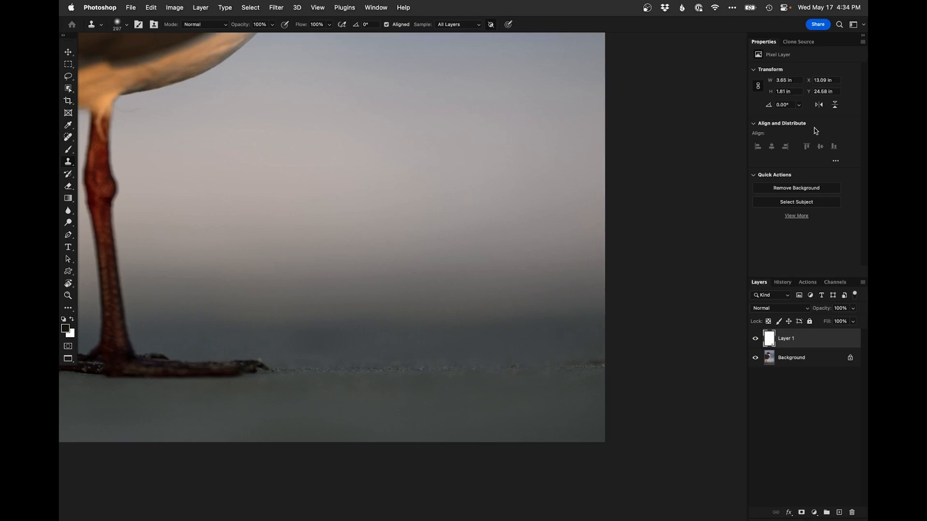
left_click(794, 42)
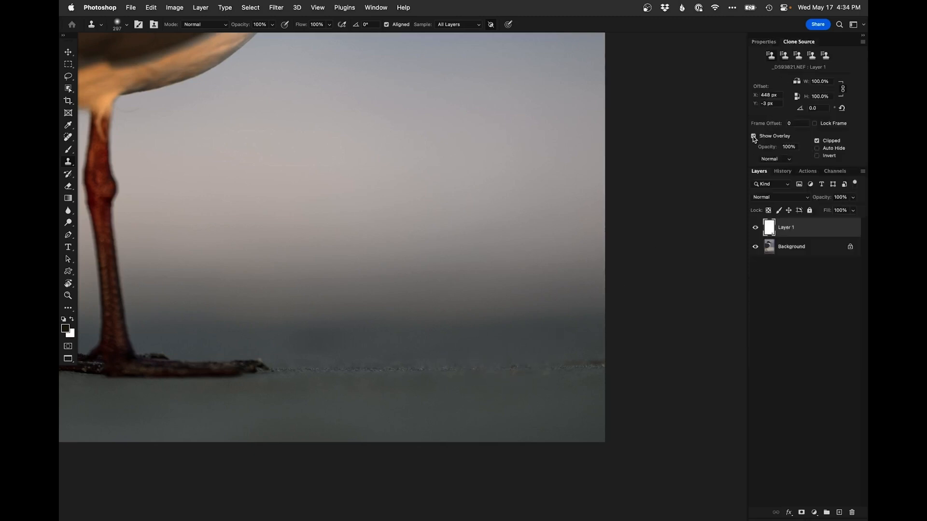
left_click(770, 43)
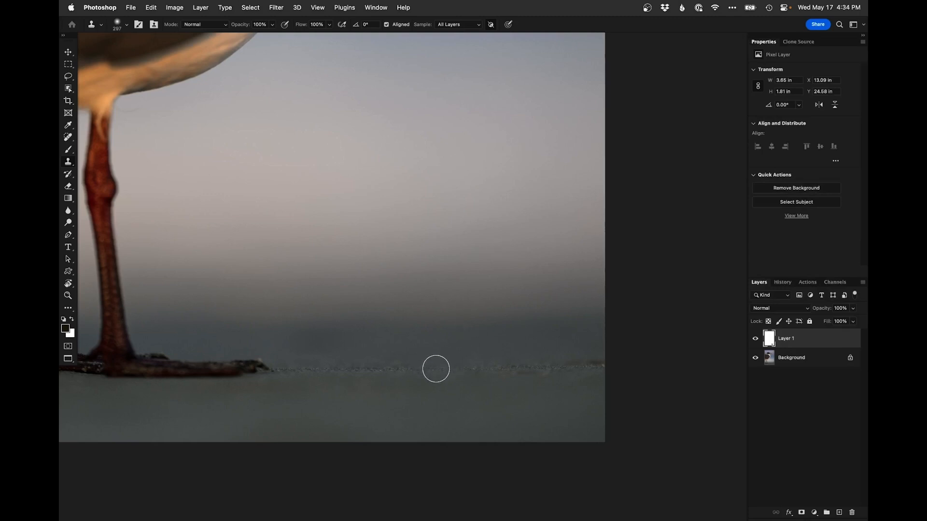
mouse_move(530, 374)
left_mouse_down()
mouse_move(615, 360)
mouse_move(629, 387)
left_mouse_up()
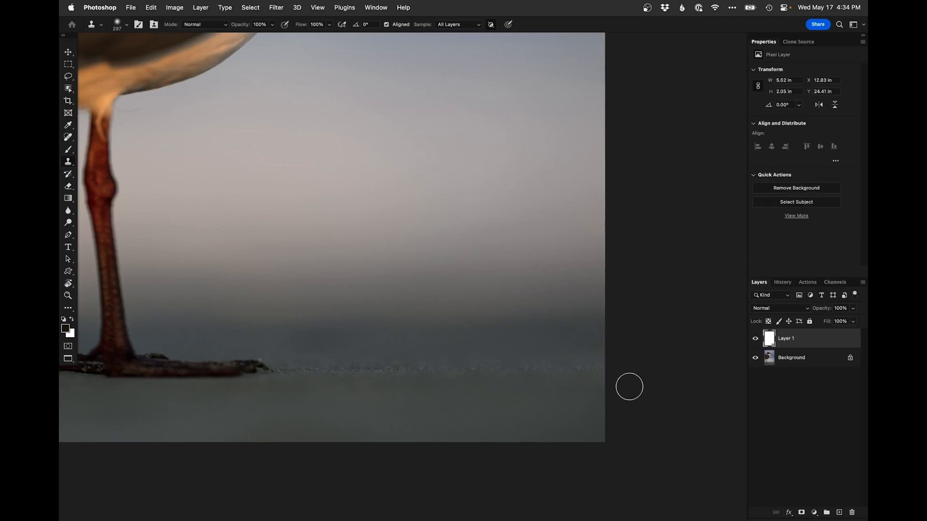
key("super+z")
key("super+z")
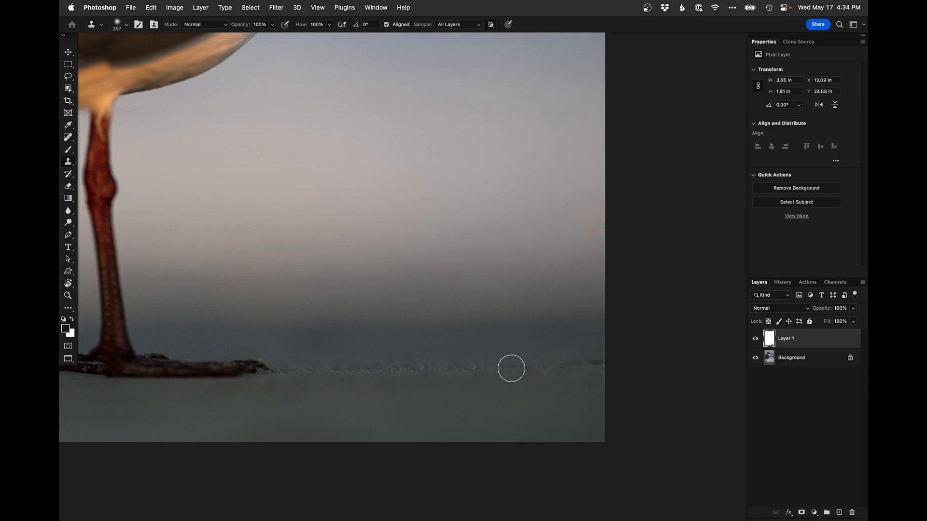
Clone out the debris along the ground line to the right of the feet on the empty layer
left_click_drag(526, 368, 594, 365)
left_click_drag(521, 380, 511, 384)
left_click(520, 374, "alt")
left_click(527, 373, "alt")
left_click(541, 374)
mouse_move(542, 374)
left_mouse_down()
mouse_move(576, 376)
mouse_move(537, 377)
left_mouse_up()
left_click(463, 346, "alt")
left_click_drag(448, 358, 494, 410)
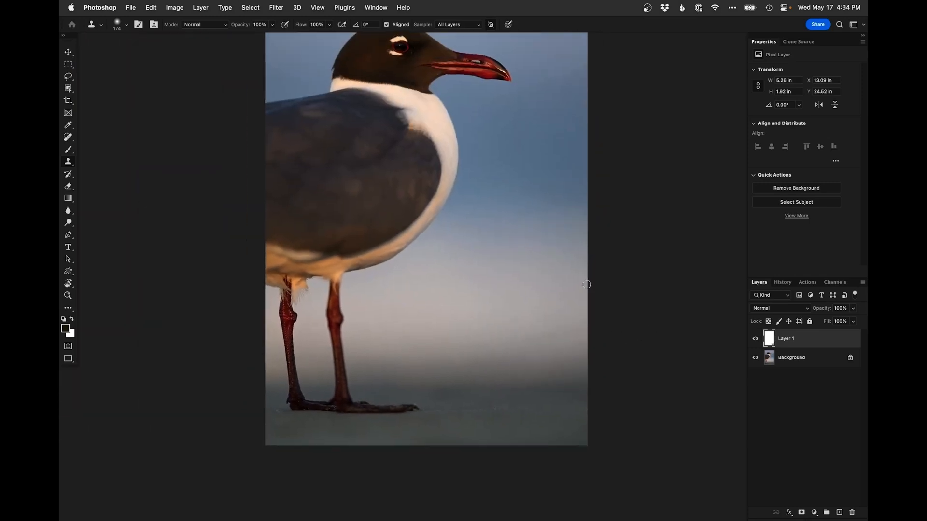
Turn off the clone source overlay
left_click(794, 41)
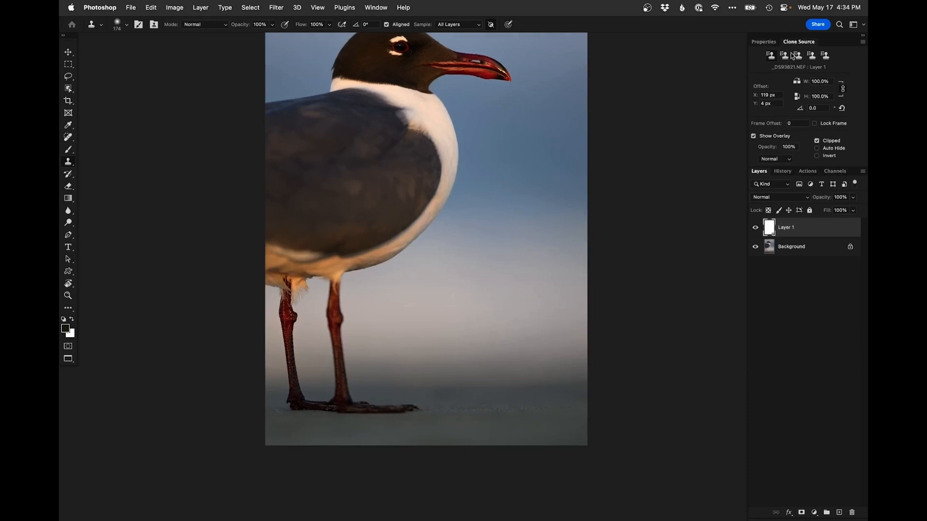
left_click(753, 137)
left_click(764, 41)
mouse_move(504, 199)
left_mouse_down()
mouse_move(484, 271)
mouse_move(492, 277)
mouse_move(507, 262)
mouse_move(494, 272)
left_mouse_up()
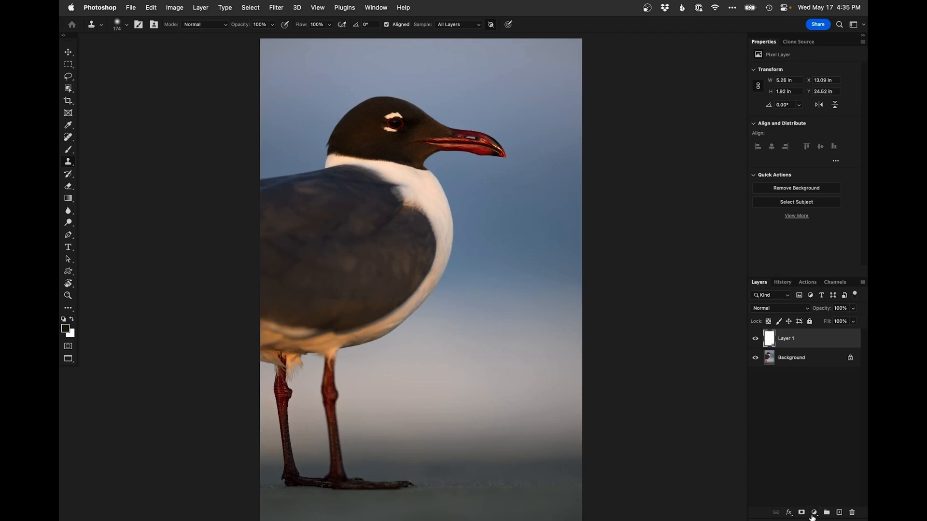
Add a Curves adjustment layer and bend the curve upward with two points to brighten the image
left_click(813, 514)
left_click(836, 355)
left_click_drag(822, 123, 822, 114)
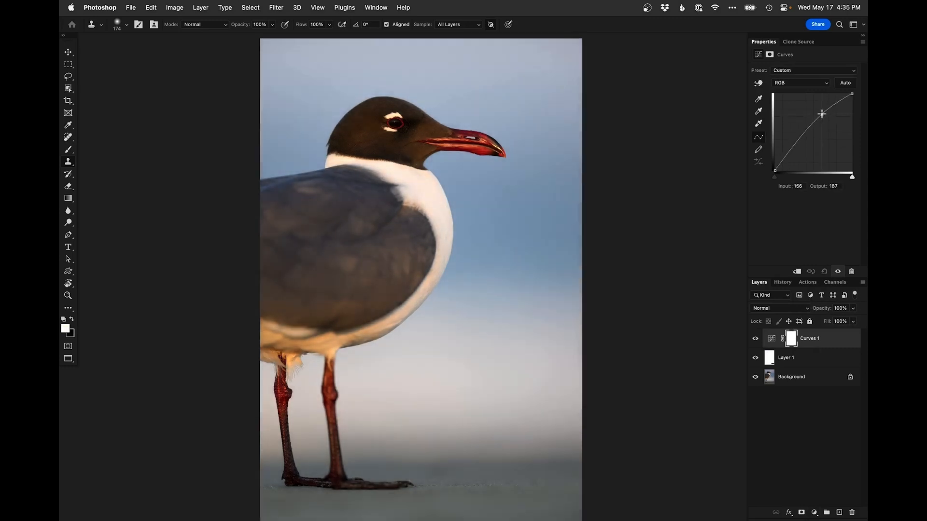
left_click(790, 152)
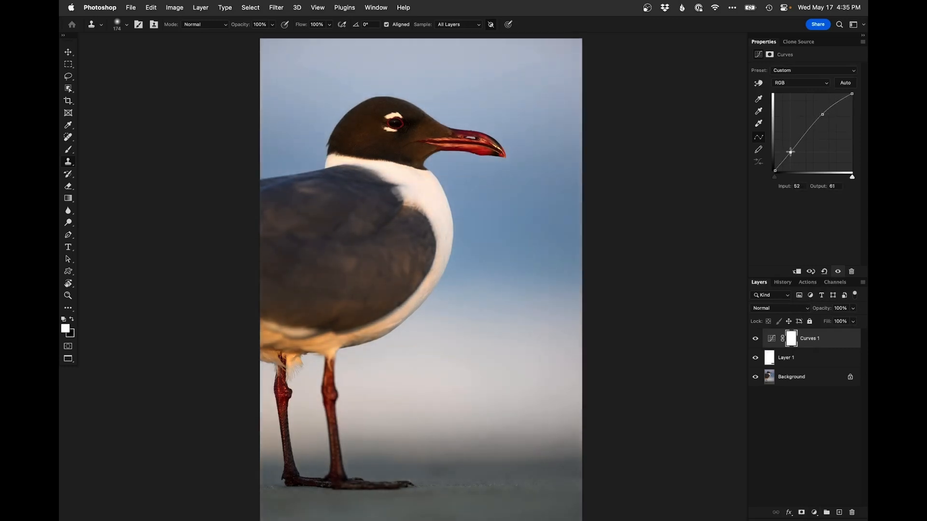
Invert the Curves mask and paint the brightening onto the gull's body, chest and legs with a white brush
key("super+i")
key("b")
mouse_move(315, 352)
left_mouse_down("ctrl+alt")
mouse_move(337, 351)
mouse_move(237, 331)
mouse_move(383, 327)
mouse_move(420, 293)
left_mouse_up("ctrl+alt")
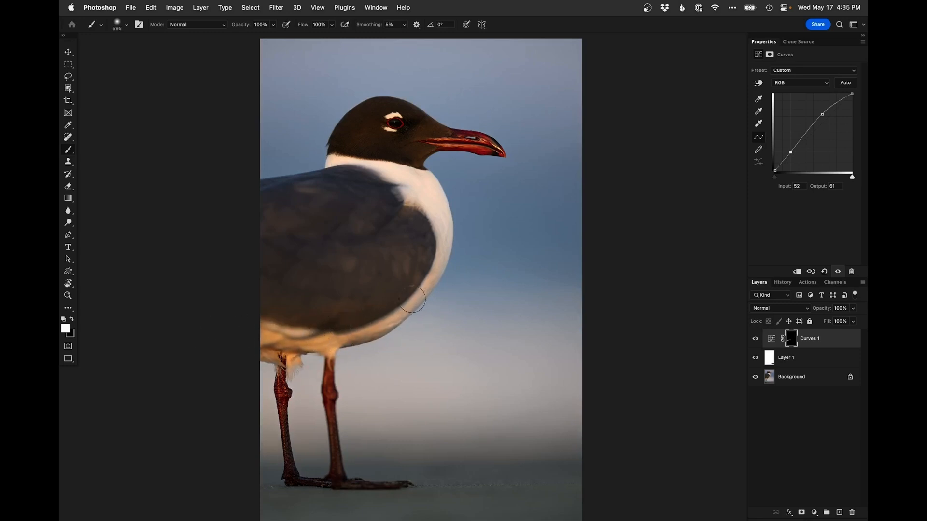
mouse_move(277, 367)
left_mouse_down("ctrl+alt")
mouse_move(258, 367)
mouse_move(285, 370)
left_mouse_up("ctrl+alt")
left_click_drag(284, 360, 281, 439)
mouse_move(326, 403)
left_mouse_down("ctrl+alt")
mouse_move(341, 364)
mouse_move(421, 366)
left_mouse_up("ctrl+alt")
mouse_move(616, 376)
left_mouse_down()
mouse_move(106, 381)
mouse_move(627, 396)
left_mouse_up()
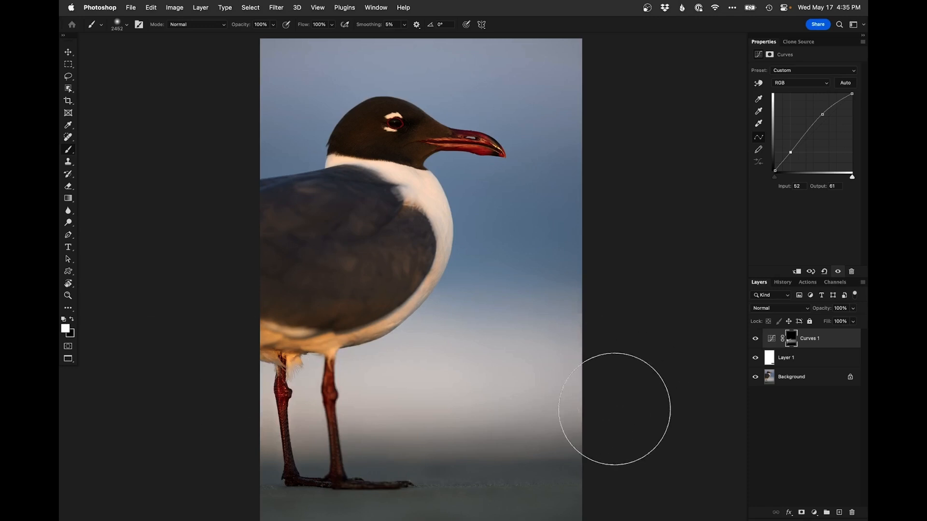
left_click_drag(452, 220, 314, 185, "ctrl+alt")
Zoom in on the head, select the subject from the Background layer, and target the Curves mask with selection edges hidden
scroll(405, 128, "up", 2)
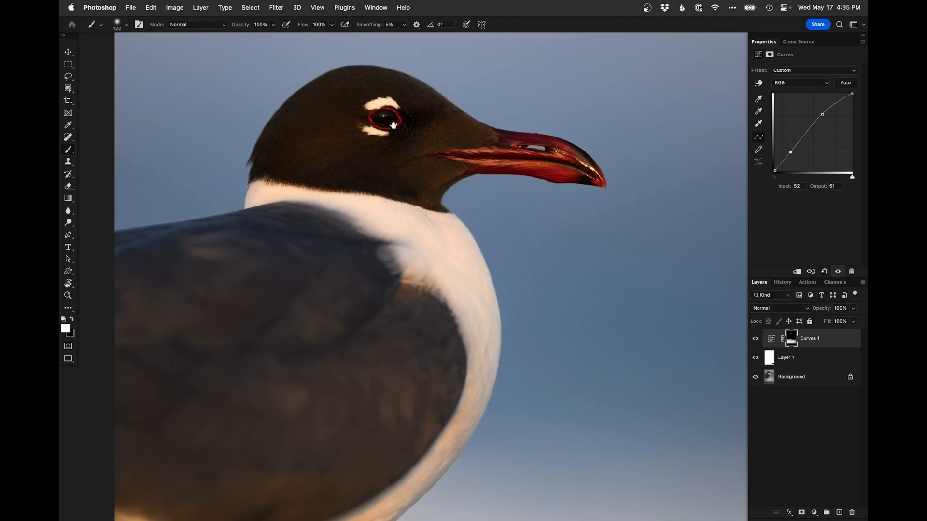
left_click_drag(393, 125, 325, 144)
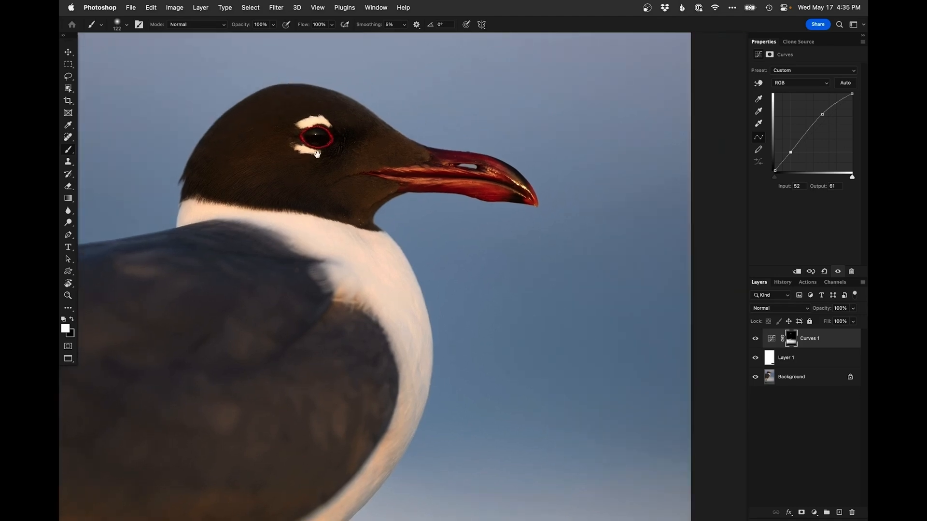
left_click(771, 381)
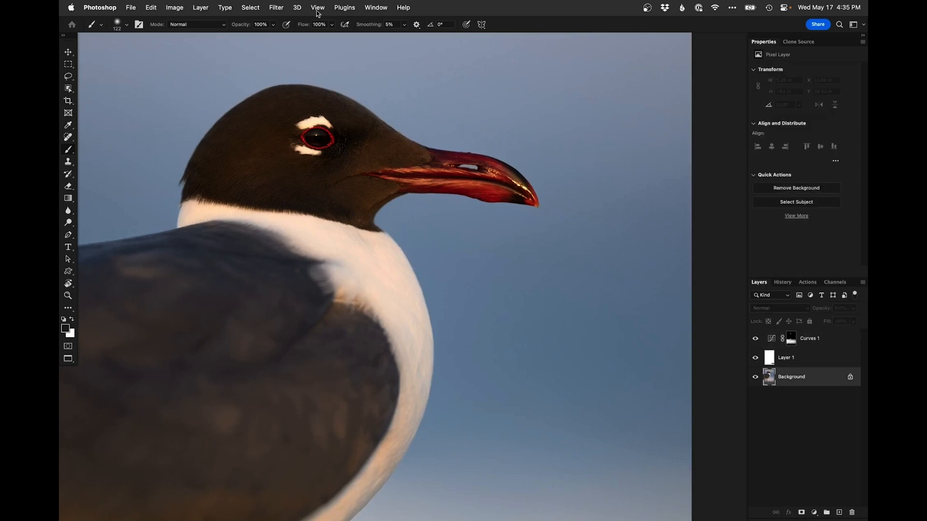
left_click(263, 6)
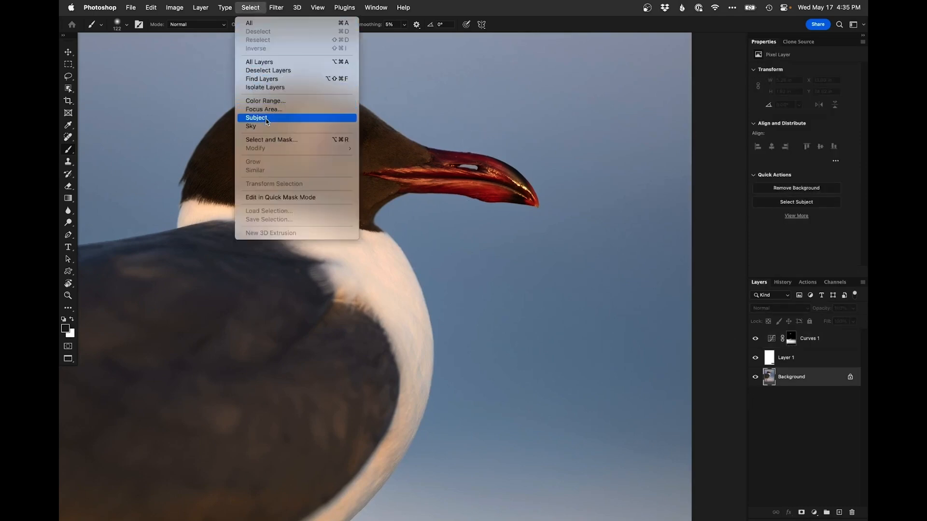
left_click(284, 118)
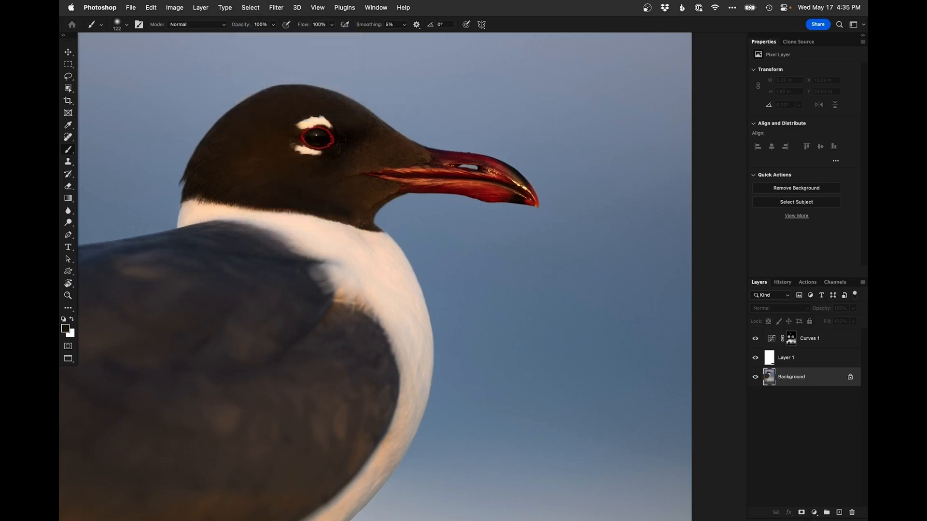
left_click(791, 341)
key("super+h")
Paint within the gull selection on the Curves mask, switching colours to refine where the brightening applies
left_click_drag(496, 201, 518, 201, "ctrl+alt")
mouse_move(423, 188)
left_mouse_down("ctrl+alt")
mouse_move(475, 189)
mouse_move(519, 175)
mouse_move(455, 148)
left_mouse_up("ctrl+alt")
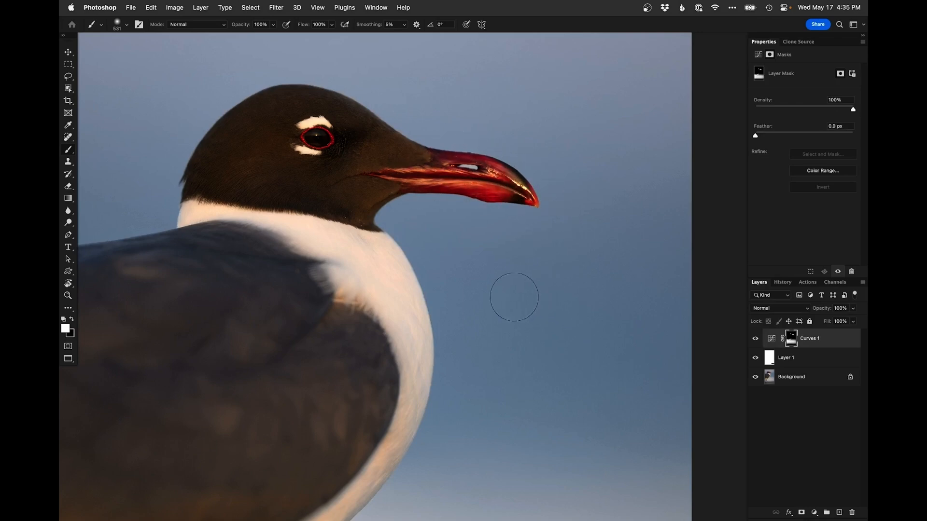
left_click_drag(456, 170, 435, 170, "ctrl+alt")
key("x")
left_click_drag(300, 200, 385, 345)
Zoom in on the head and add a second Curves layer with a point at input 130, output 195, then invert its mask
key("super+plus")
left_click_drag(418, 260, 426, 209)
key("super+plus")
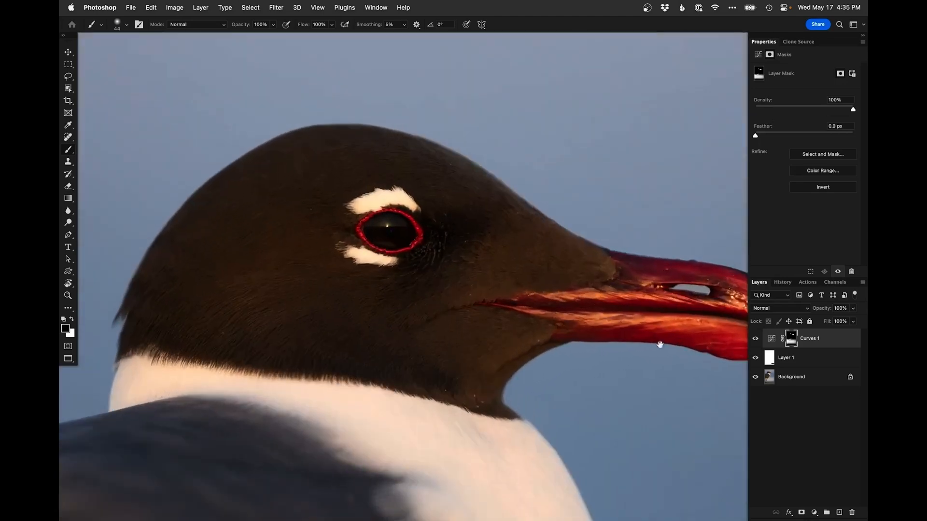
left_click(813, 512)
left_click(833, 354)
left_click_drag(822, 121, 814, 112)
key("super+i")
left_click_drag(395, 226, 391, 225)
left_click(72, 320)
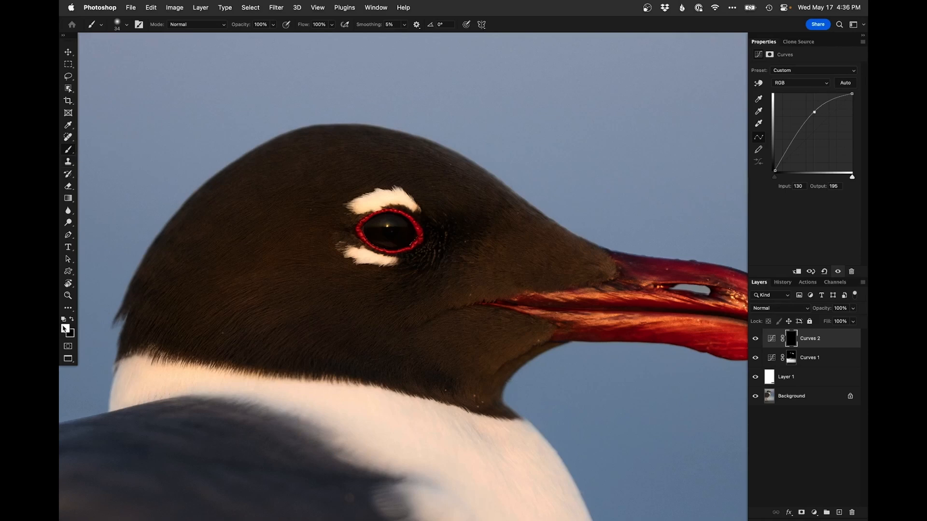
Paint the brightening into the gull's eye on the second Curves mask, toggling the layer to compare
left_click_drag(387, 222, 370, 224)
key("x")
left_click(755, 339)
left_click(756, 339)
left_click(435, 272, "alt+super")
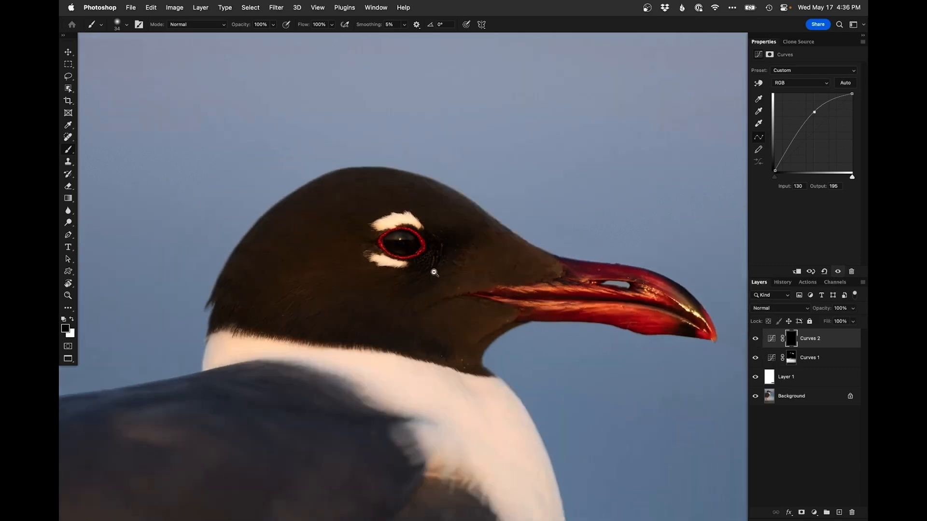
left_click(425, 265, "super")
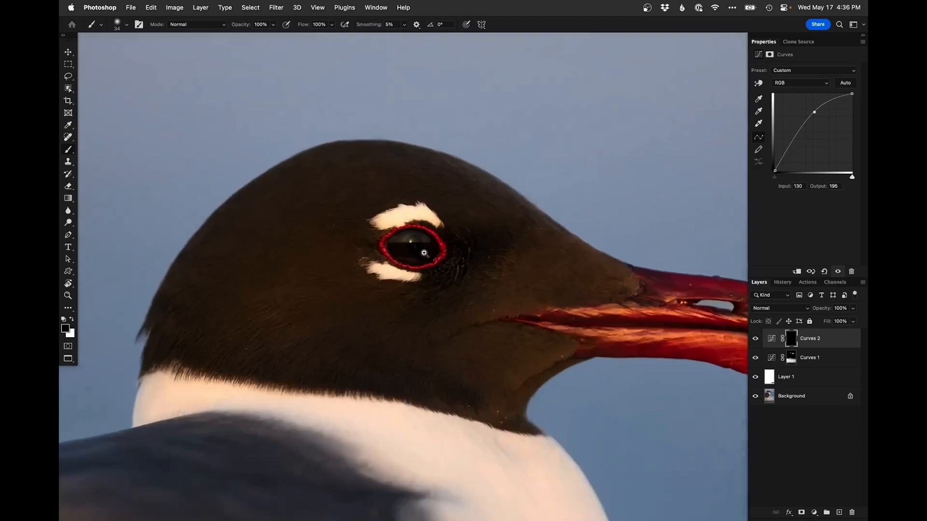
left_click_drag(402, 224, 393, 223)
key("x")
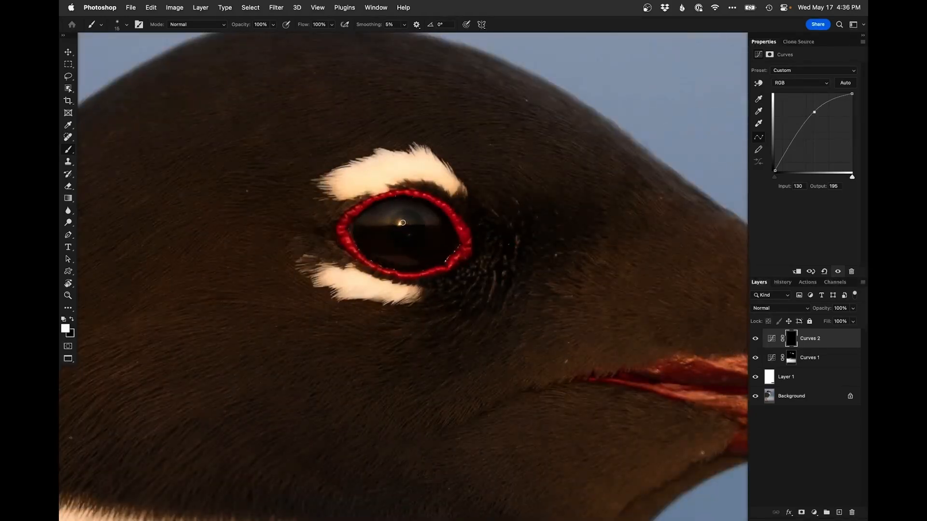
Fit the image on screen and toggle the Background layer's visibility to compare the edits
key("super+0")
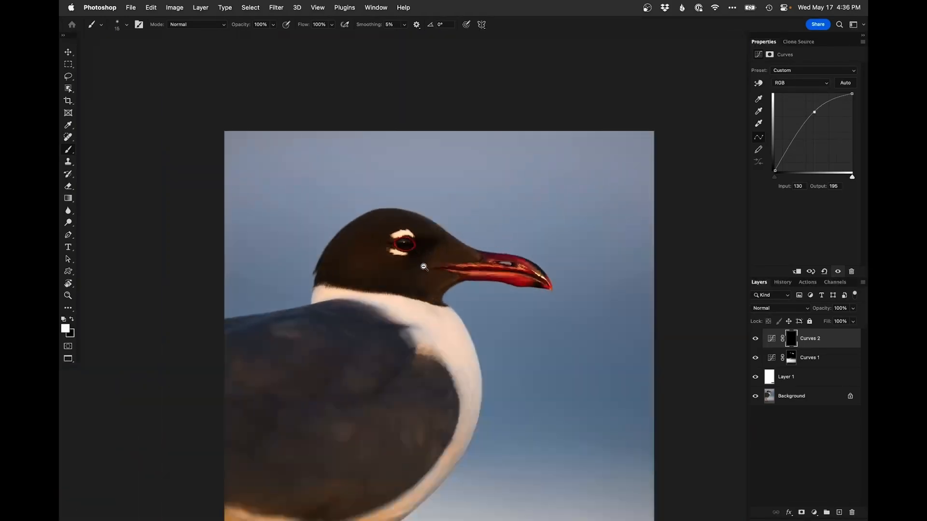
left_click_drag(492, 249, 492, 201)
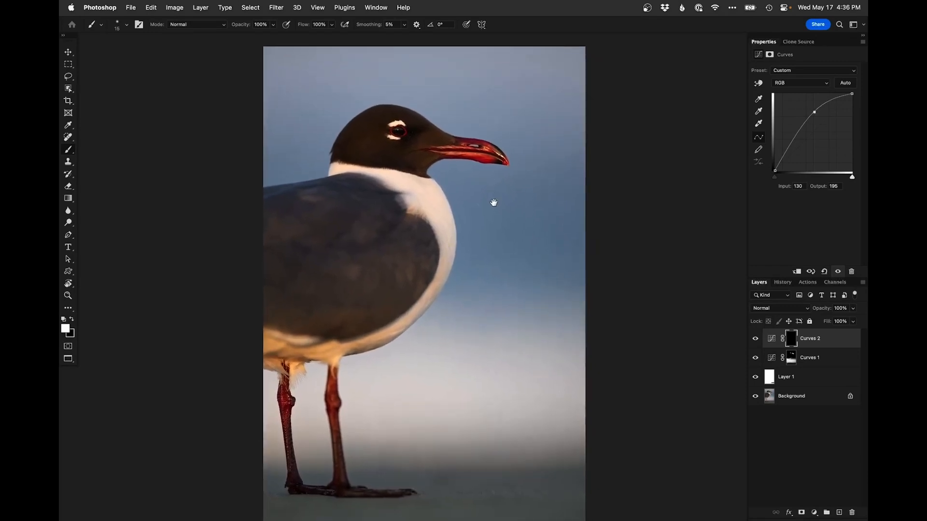
left_click(755, 397, "alt")
left_click(755, 398, "alt")
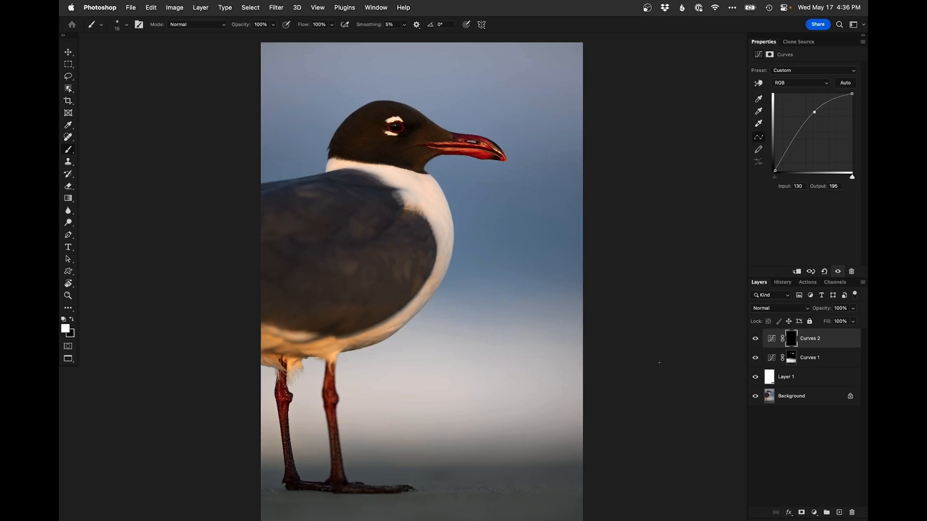
Switch to Lightroom Classic and set Shadows to +53 and Blacks to -20 on the next gull photo
left_click(648, 9)
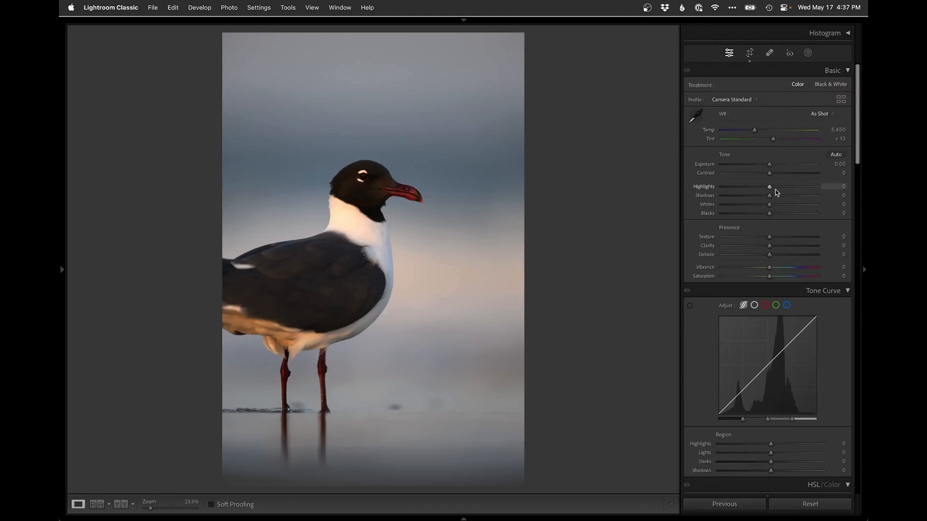
left_click(794, 196)
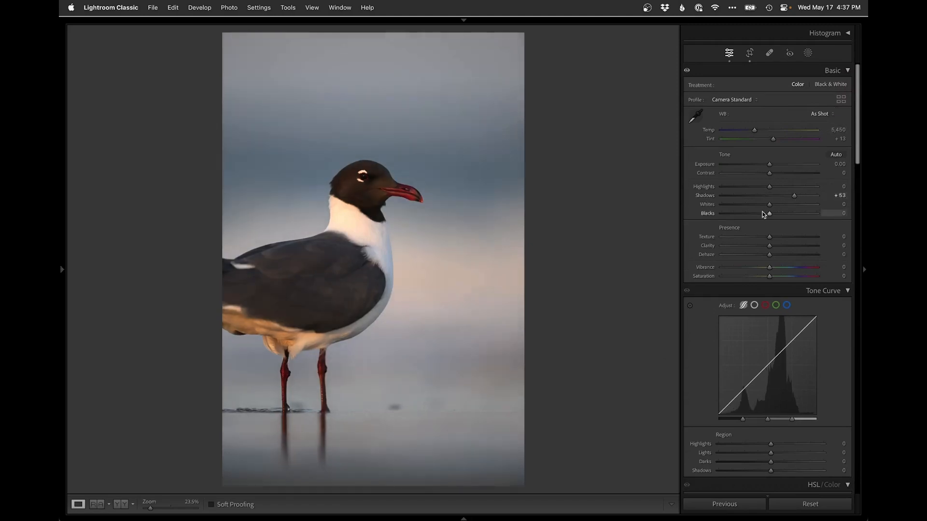
left_click_drag(761, 217, 759, 214)
left_click(756, 130)
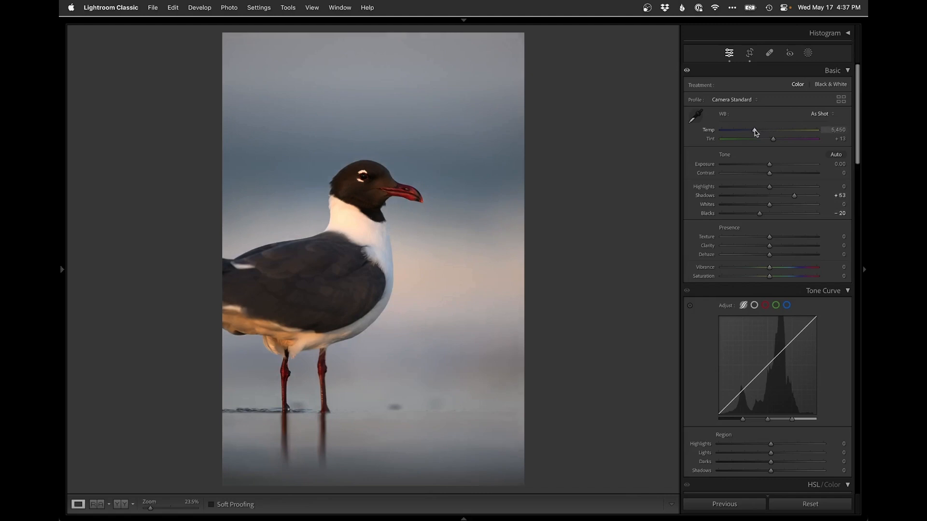
left_click_drag(755, 130, 756, 129)
left_click(346, 208)
left_click(358, 287)
Add a linear gradient mask dragged upward from the bottom of the photo
left_click(808, 52)
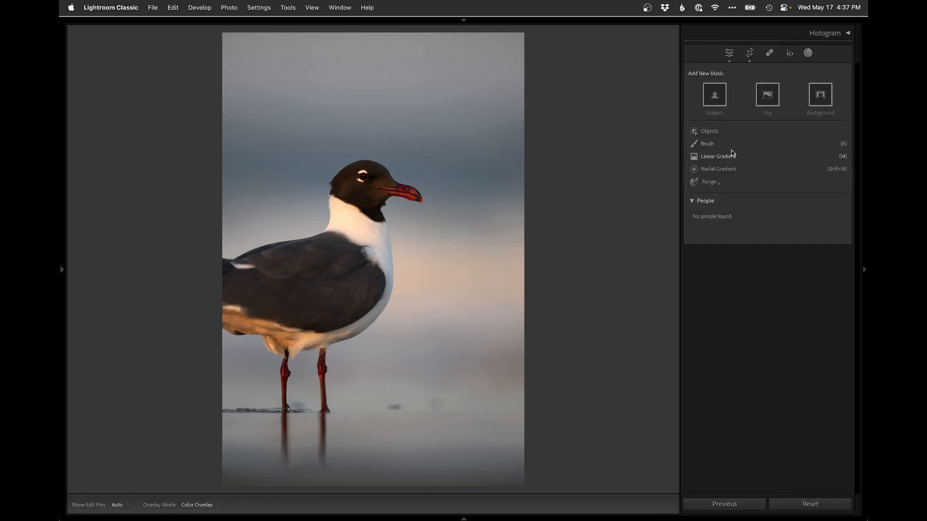
left_click(719, 157)
left_click_drag(382, 459, 383, 300)
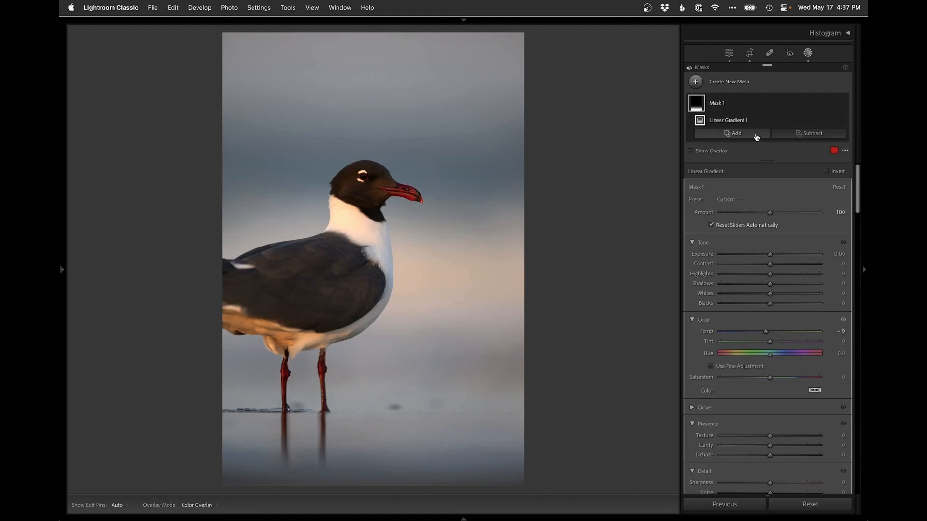
Create a second linear gradient mask dragged down across the background behind the gull's head
left_click(736, 84)
left_click(748, 181)
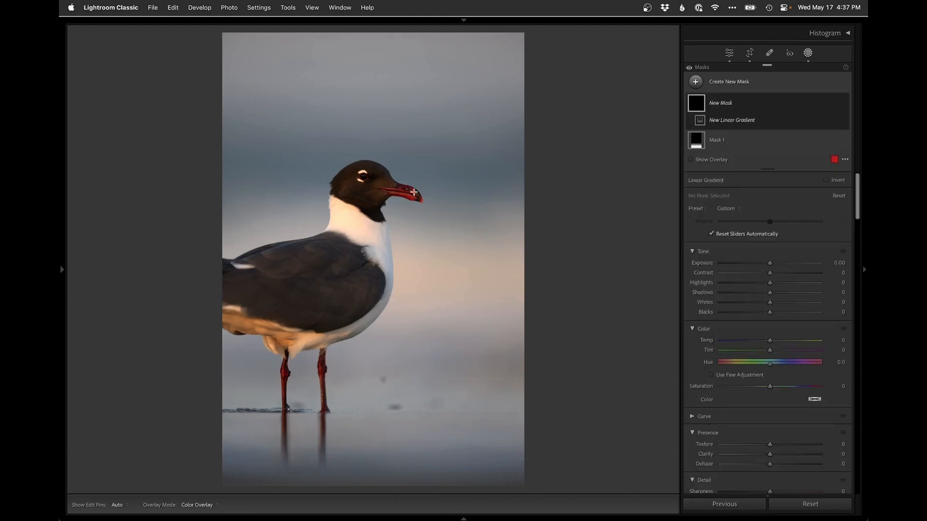
left_click_drag(442, 175, 442, 255)
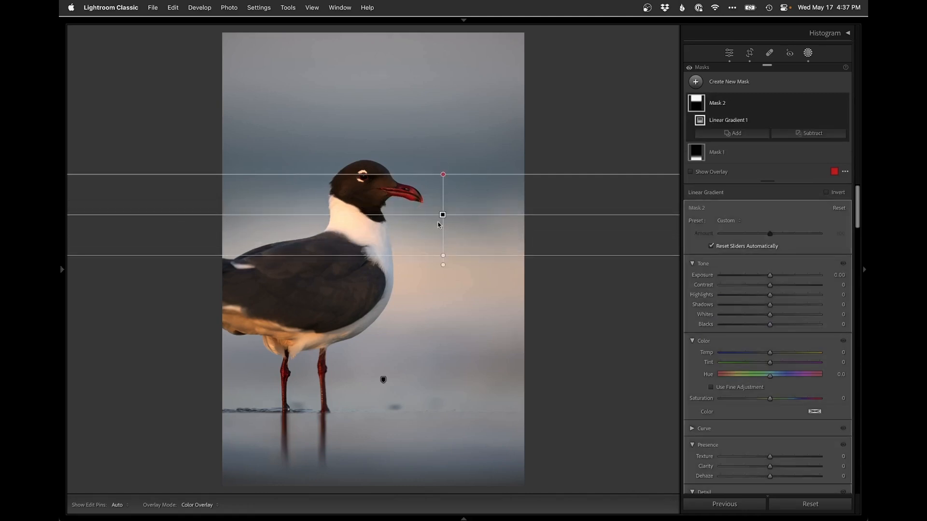
Subtract a linear gradient dragged down from the top edge from the second mask
left_click(815, 134)
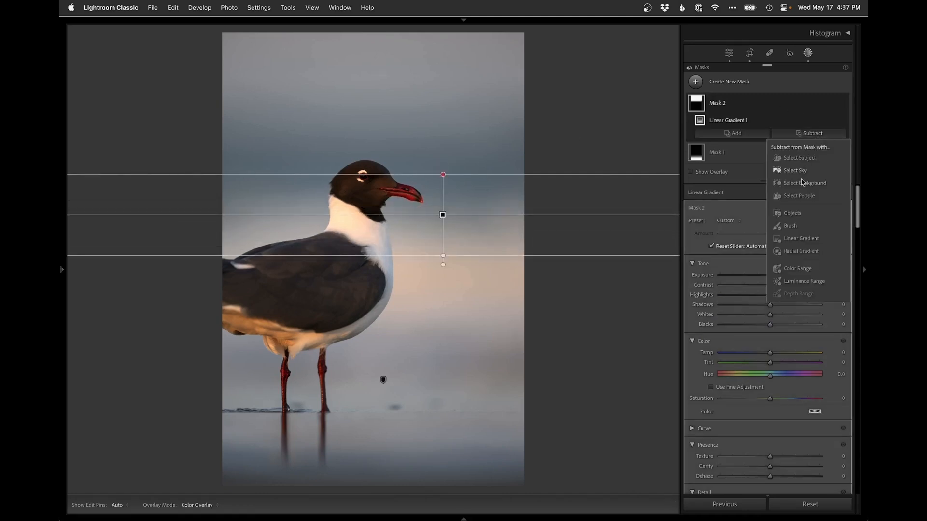
left_click(797, 245)
left_click_drag(410, 36, 410, 134)
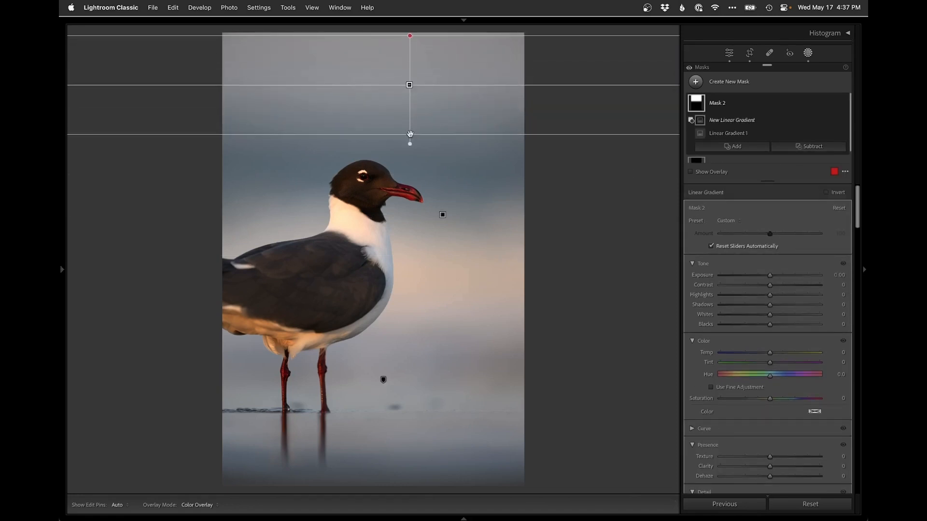
Reposition the subtracted top gradient so it fades out lower across the sky behind the gull
left_click_drag(410, 36, 410, 9)
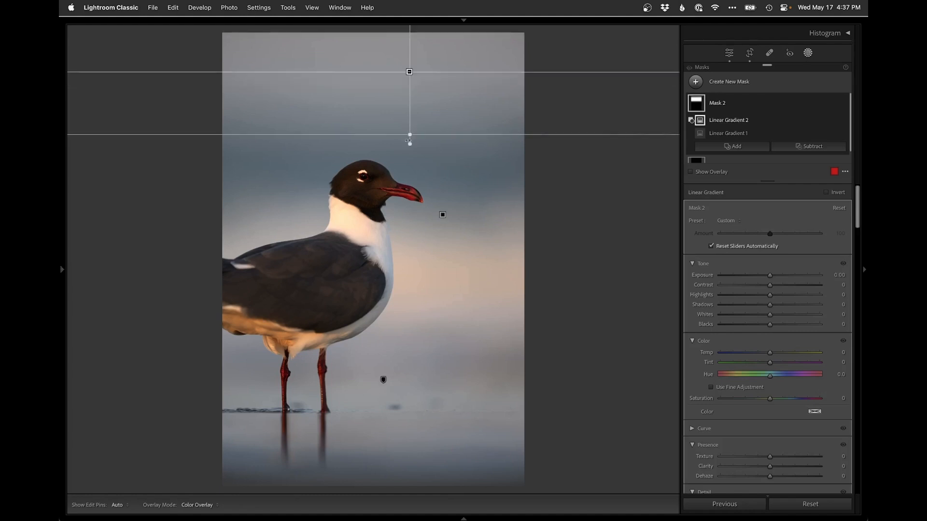
left_click_drag(409, 135, 408, 168)
left_click_drag(405, 89, 409, 50)
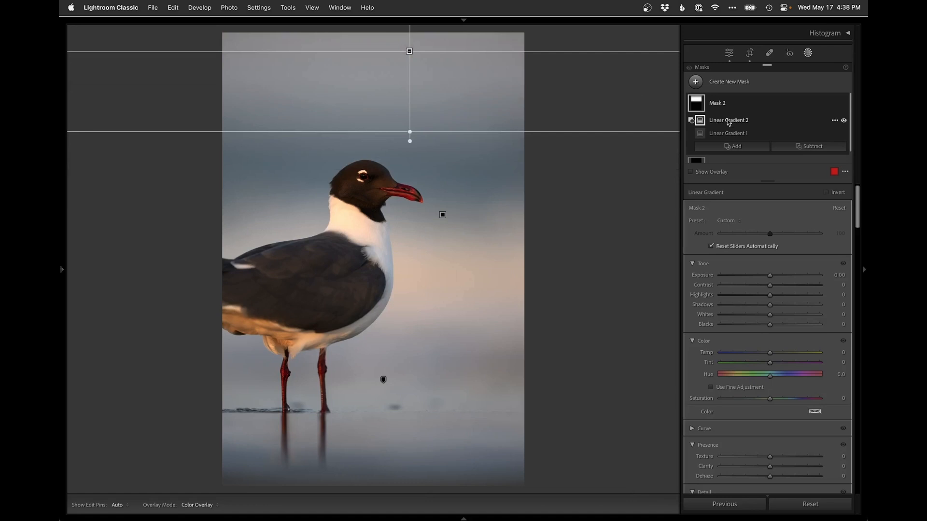
Subtract the subject from the second mask and set the mask's Temp to -10
left_click(798, 144)
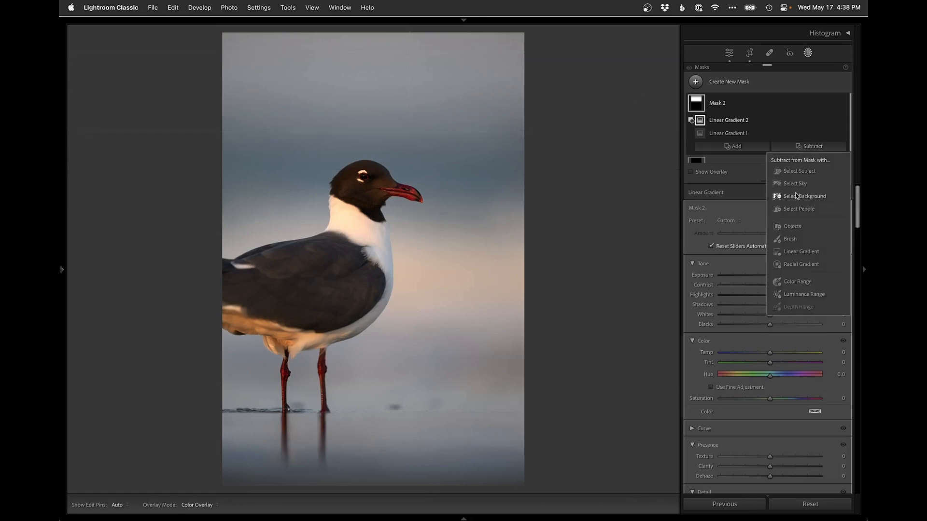
left_click(799, 172)
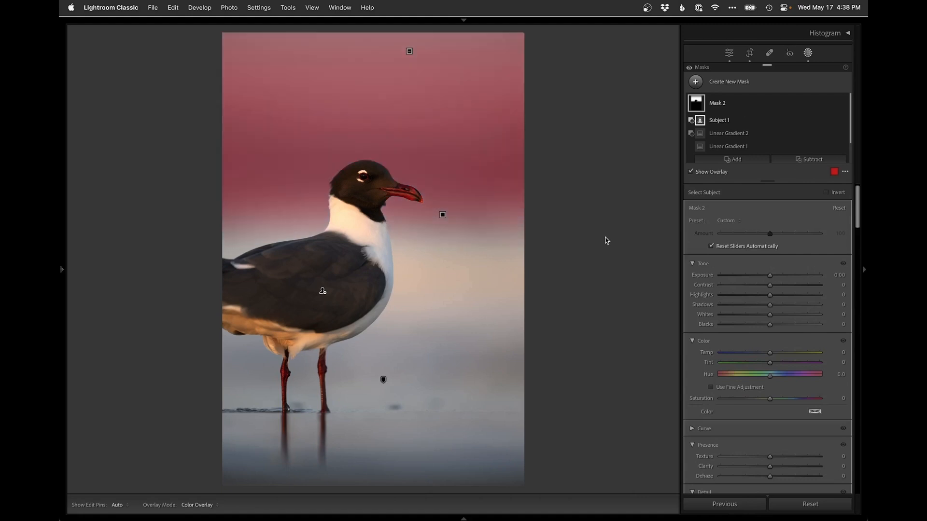
key("o")
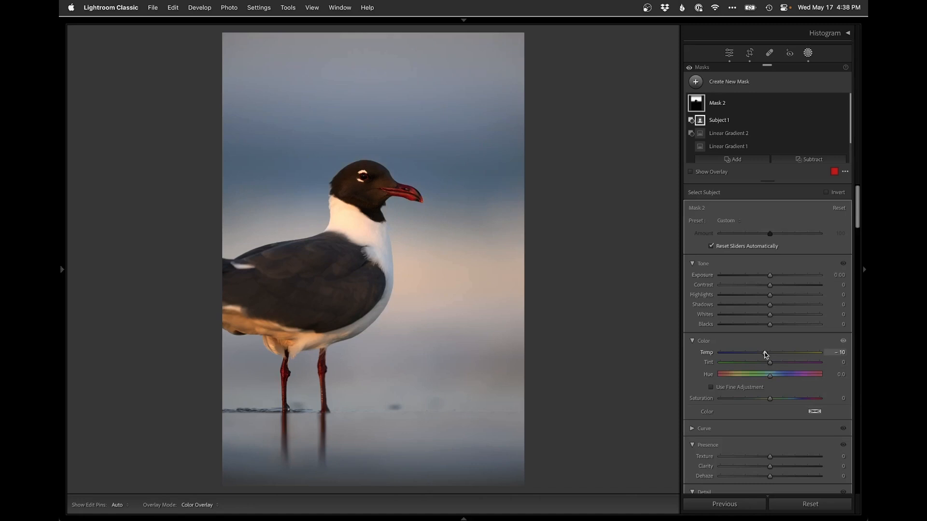
Open the photo in Photoshop and add a new empty layer above the Background
key("shift+w")
key("super+e")
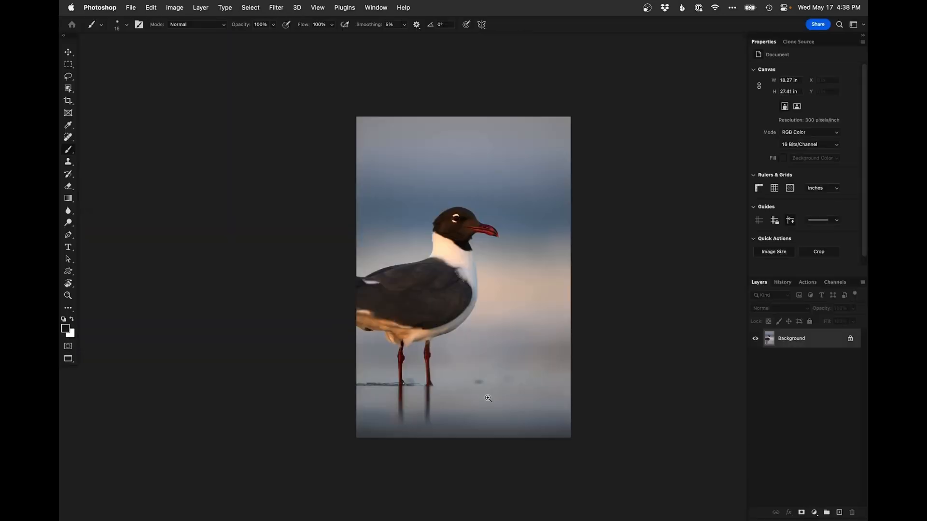
left_click(488, 383)
left_click(488, 384)
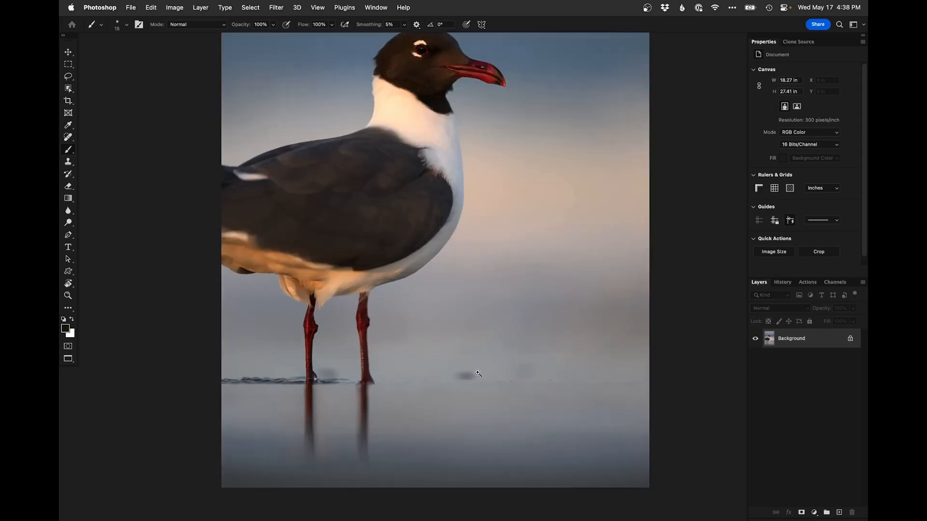
left_click(488, 384)
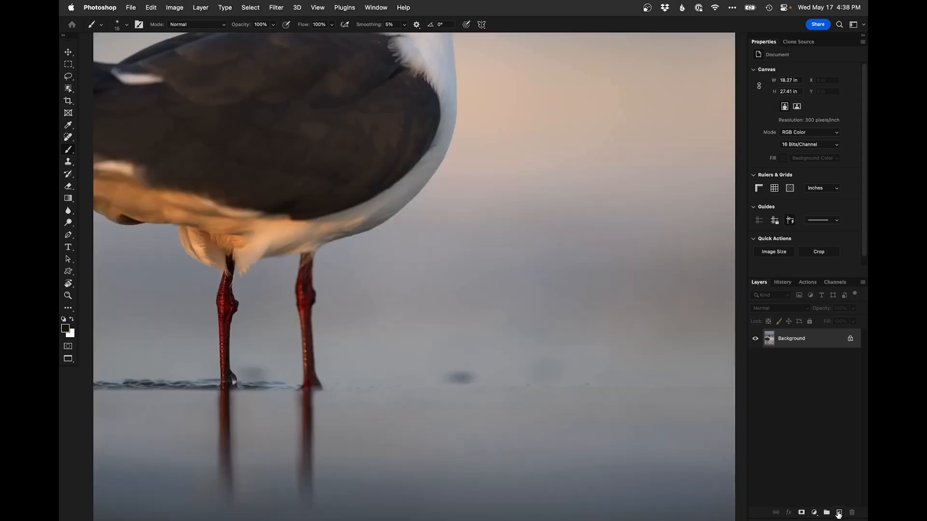
left_click(838, 513)
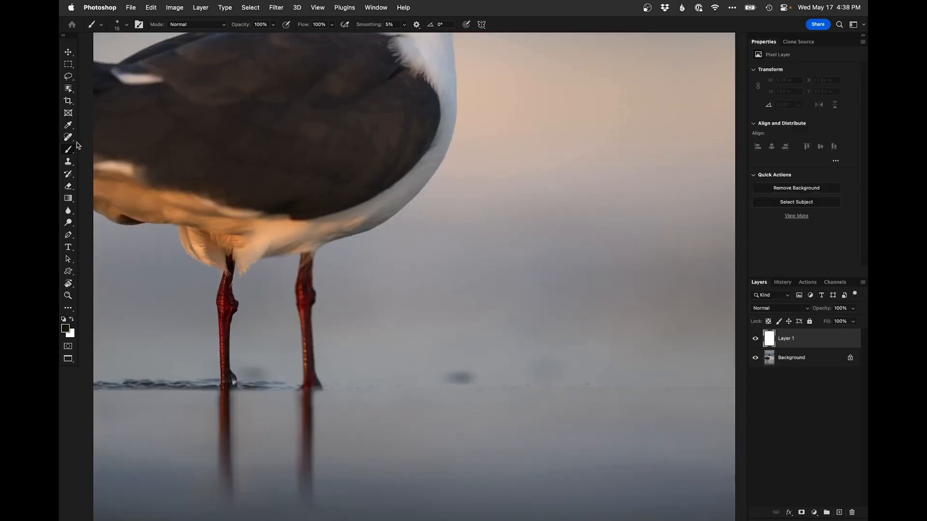
Clone Stamp out the dark spot on the sand just right of the gull's feet on the new layer
key("s")
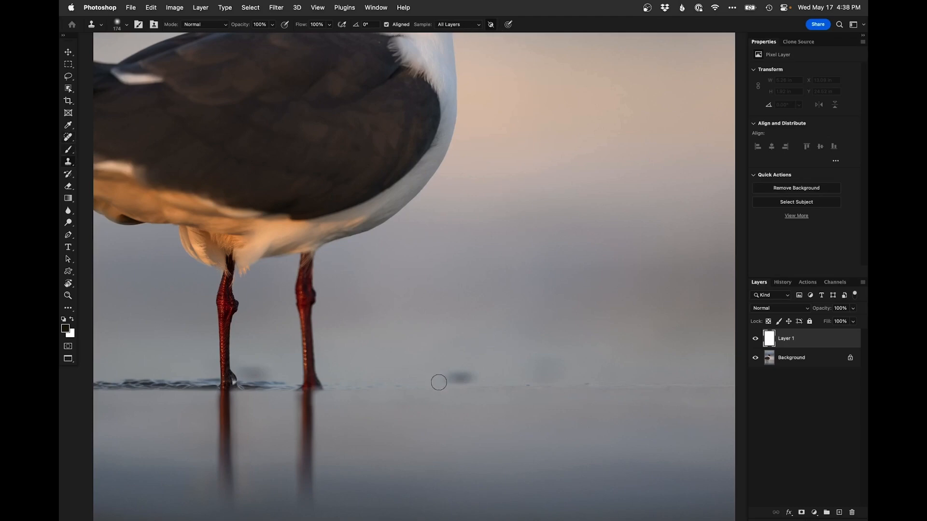
key("bracketright")
left_click(419, 375, "alt")
mouse_move(455, 376)
left_mouse_down()
mouse_move(445, 373)
mouse_move(471, 372)
left_mouse_up()
left_click_drag(457, 373, 450, 375)
left_click(488, 377, "alt")
Clone away the faint smudge further right on the sand
left_click_drag(585, 362, 532, 356)
left_click_drag(534, 358, 551, 366)
left_click(553, 369, "alt")
left_click_drag(522, 368, 545, 371)
left_click(512, 357, "alt")
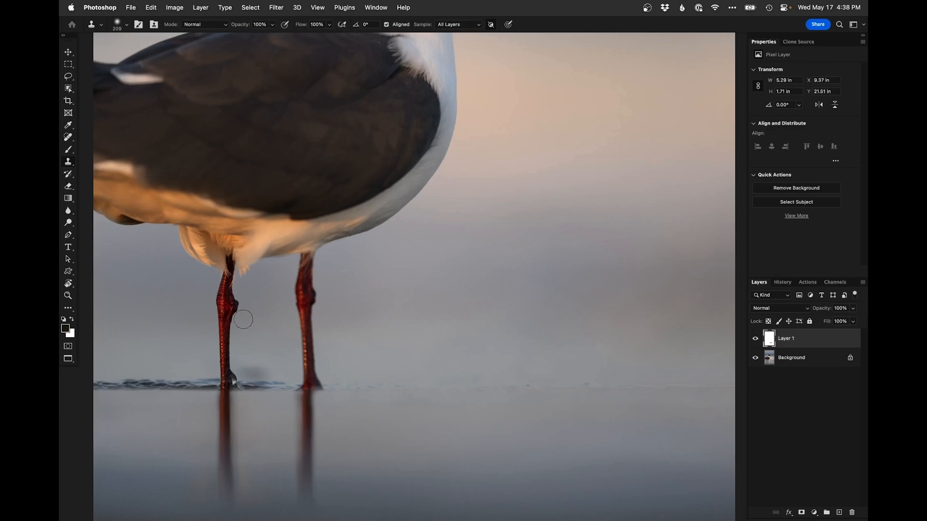
Clone out the mark on the sand beside the gull's left leg
left_click(246, 352, "alt")
left_click_drag(242, 366, 263, 371)
left_click_drag(259, 373, 256, 371)
Zoom out to check the cleaned-up sand across the whole photo
scroll(283, 368, "down", 2)
left_click_drag(428, 330, 500, 453)
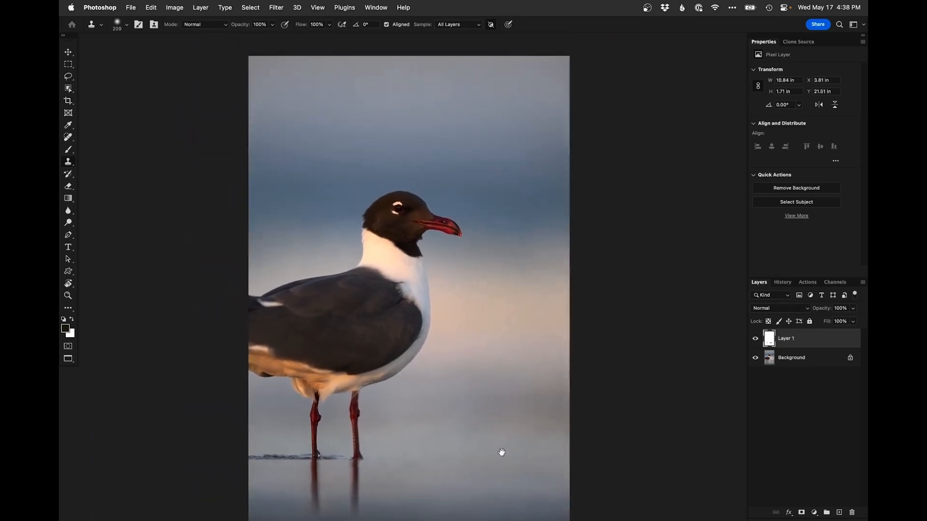
scroll(320, 448, "up", 2)
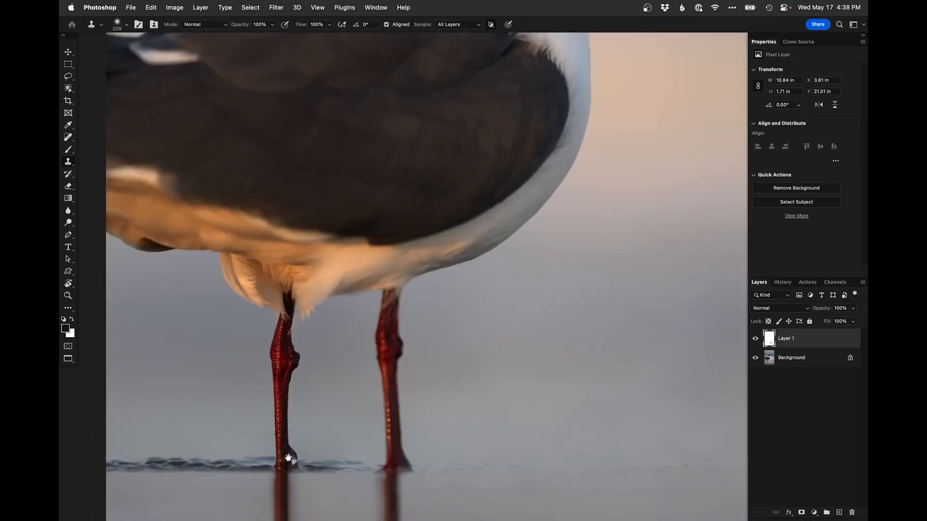
scroll(287, 457, "down", 4)
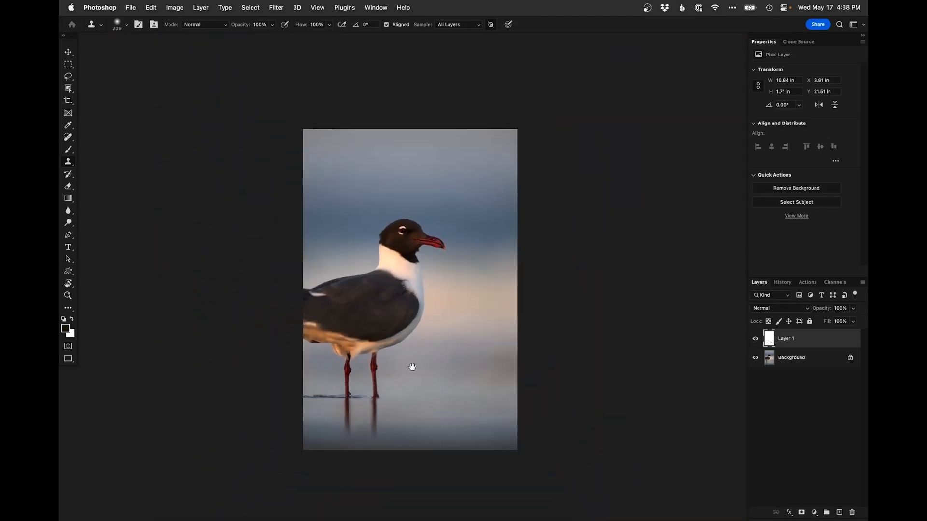
Add a Curves adjustment layer lifting the curve with two points over the gull's head, and invert its mask to black
scroll(413, 360, "up", 2)
scroll(443, 193, "up", 1)
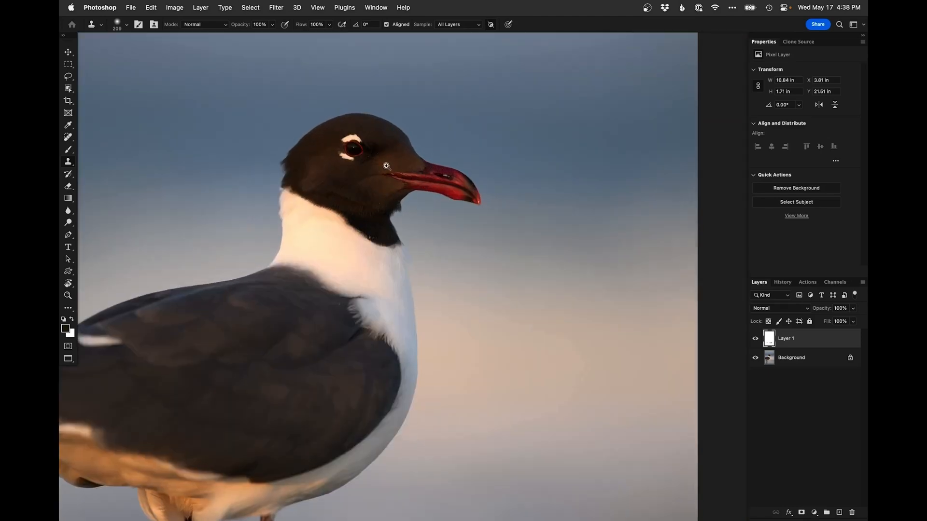
scroll(355, 259, "up", 2)
scroll(356, 258, "up", 1)
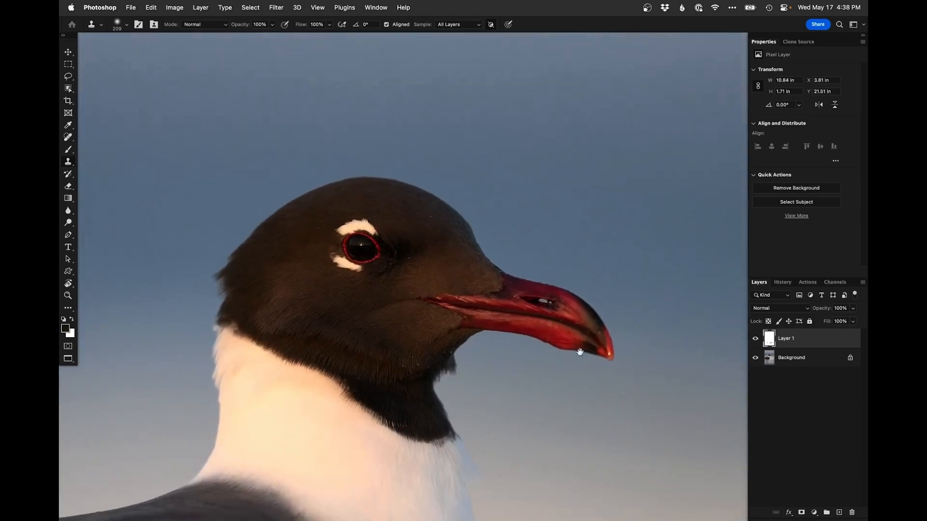
left_click(814, 511)
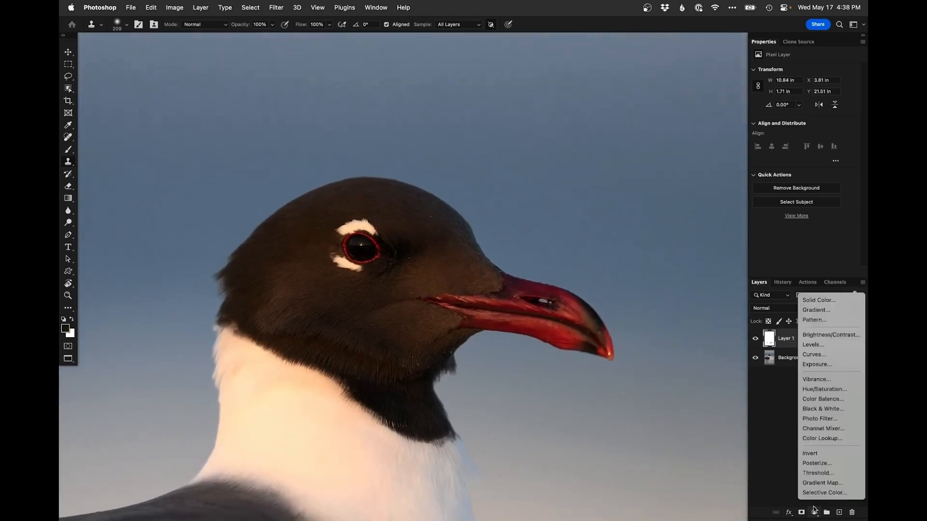
left_click(820, 354)
left_click_drag(829, 116, 823, 111)
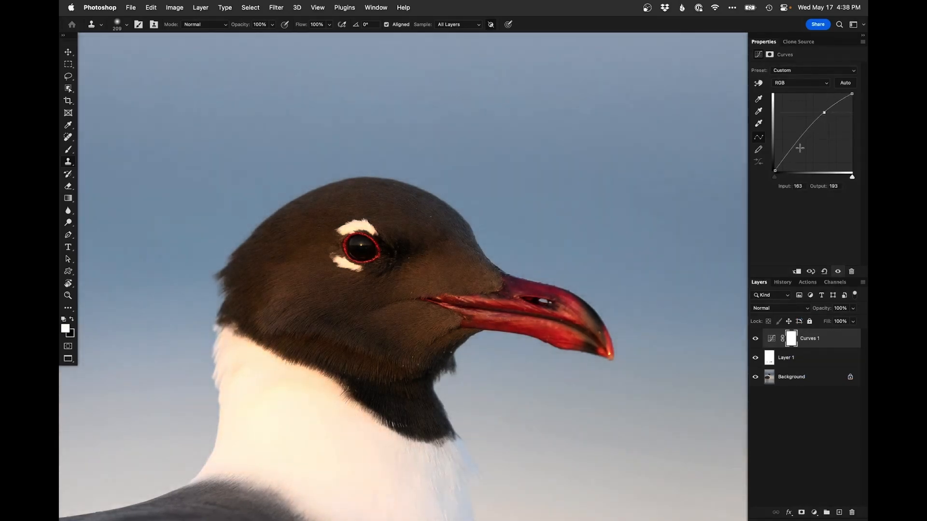
left_click(794, 148)
key("super+i")
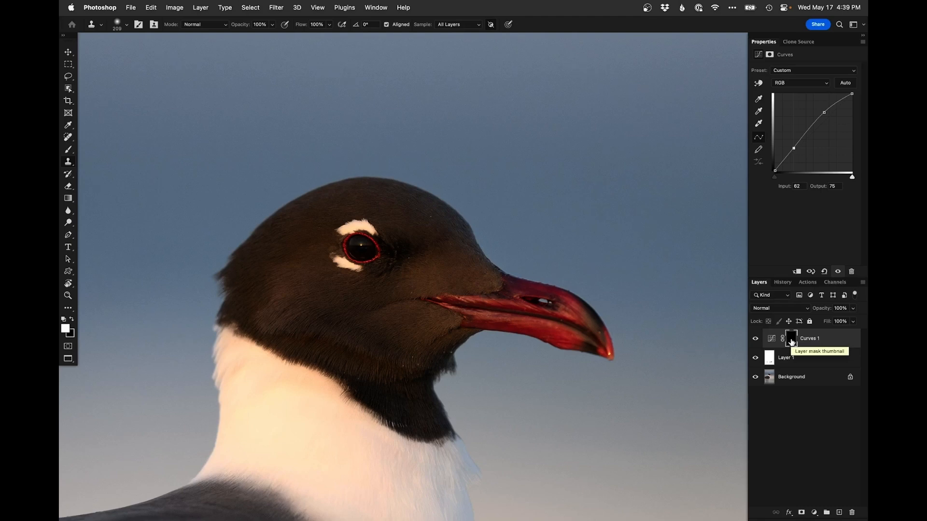
left_click(810, 383)
left_click(251, 8)
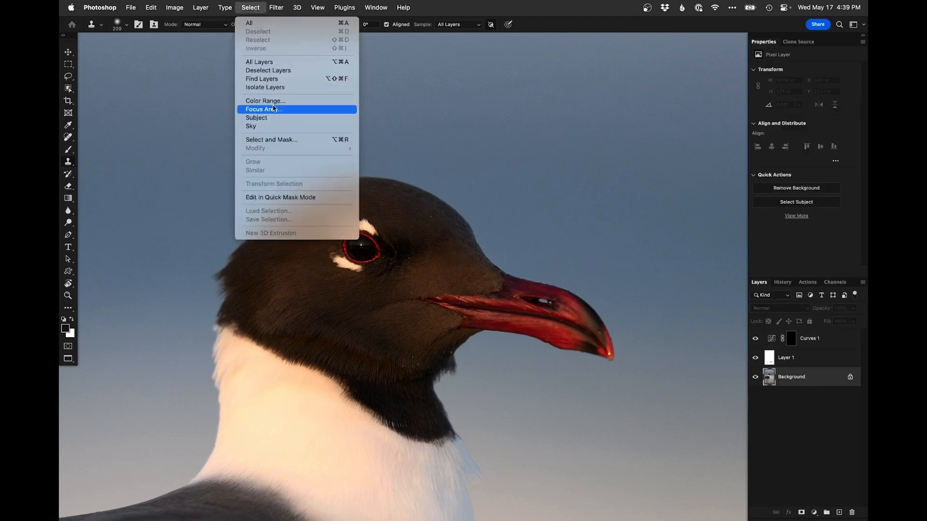
left_click(793, 343)
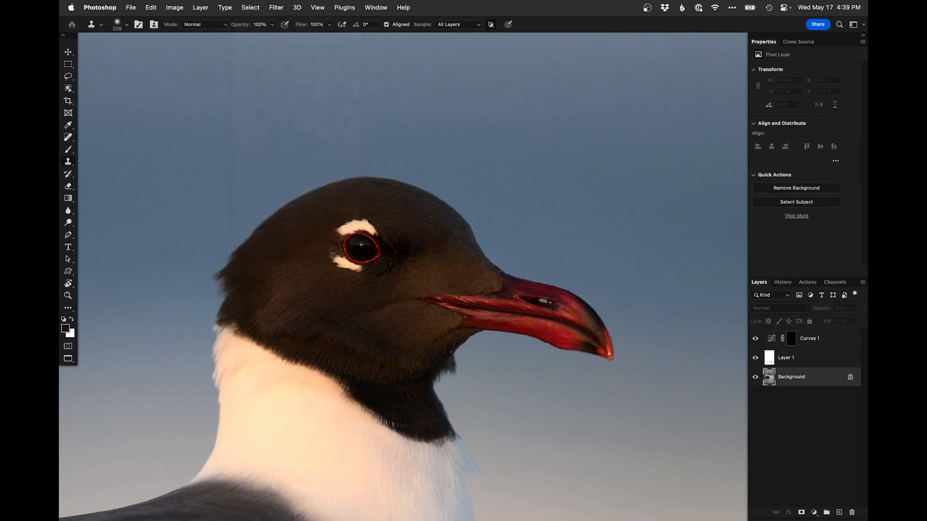
left_click(788, 340)
left_click(250, 7)
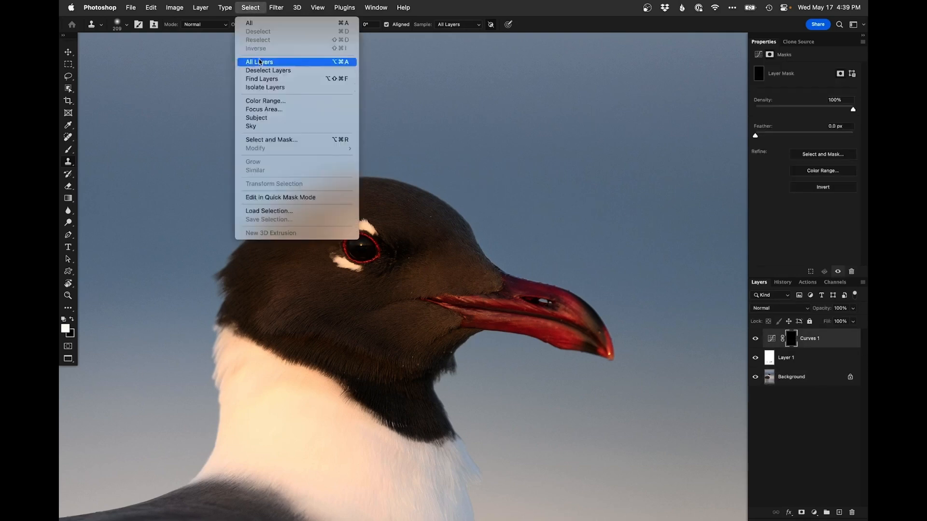
left_click(260, 119)
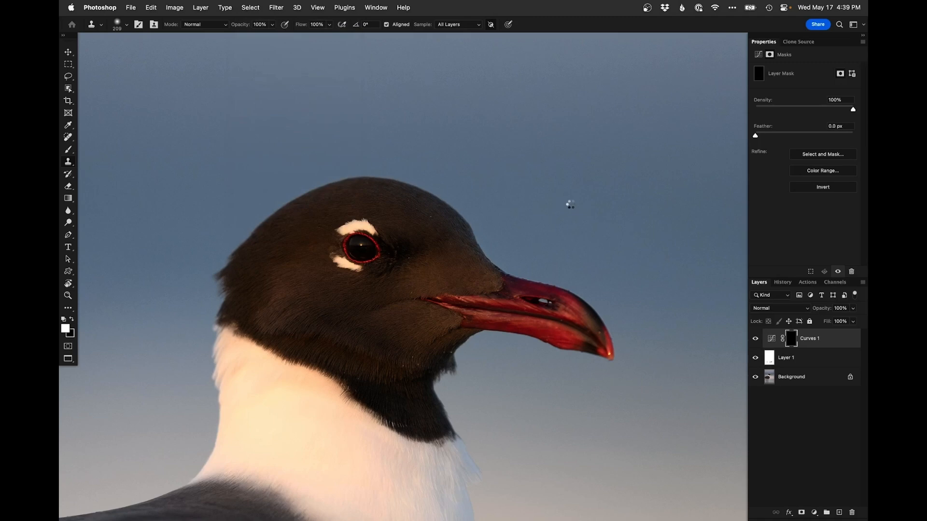
key("super+d")
Compare the Curves layer on and off and fine-tune its two curve points
left_click_drag(374, 275, 364, 275)
left_click(755, 339)
left_click(755, 339)
left_click(771, 340)
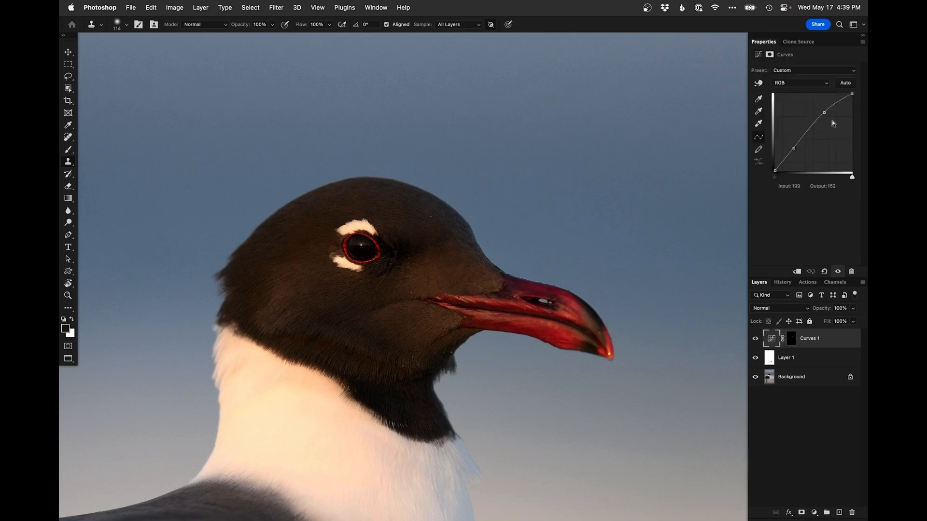
left_click_drag(821, 111, 819, 110)
left_click_drag(793, 148, 791, 146)
left_click(755, 340)
left_click(756, 340)
left_click(756, 340)
left_click(756, 341)
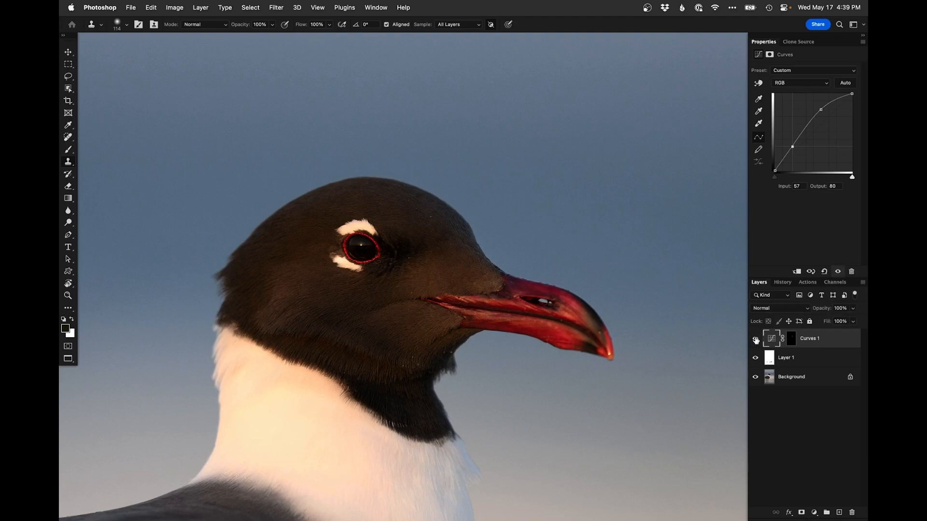
Paint white on the Curves mask over the gull's eye with the Brush tool
key("b")
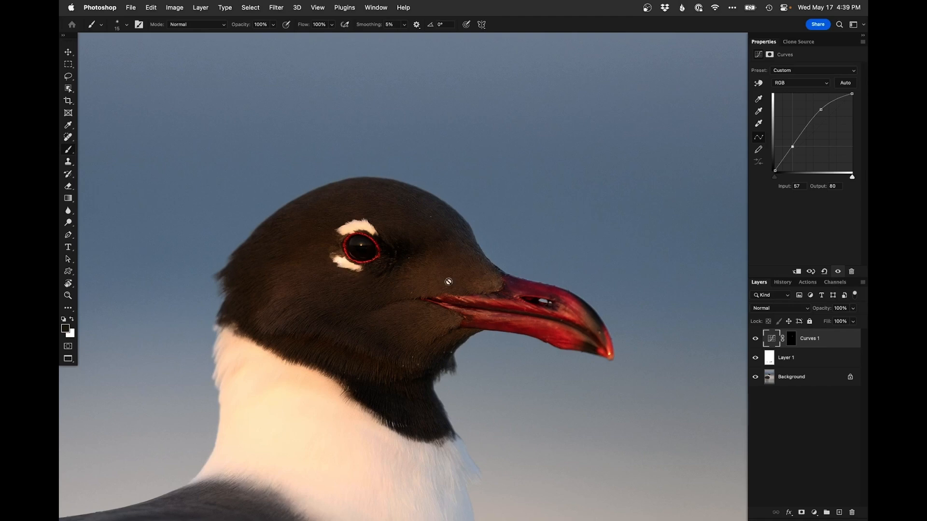
left_click(791, 339)
key("x")
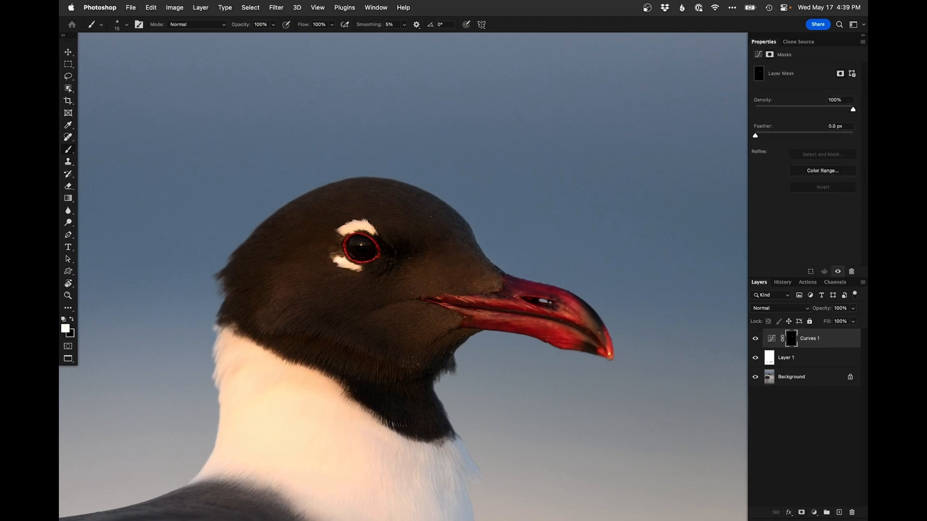
left_click_drag(328, 252, 339, 254, "ctrl+alt")
key("x")
key("x")
Fit the whole photo on screen to review the edit
key("super+0")
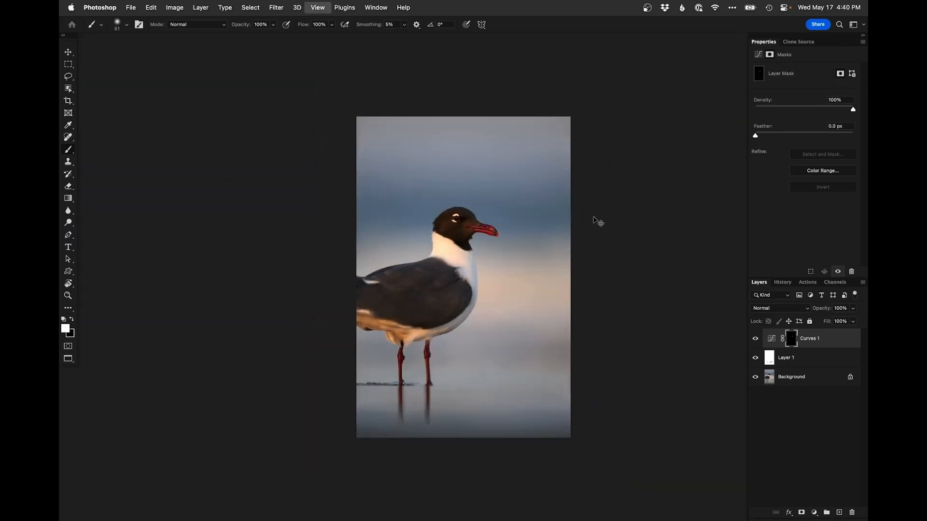
key("super+0")
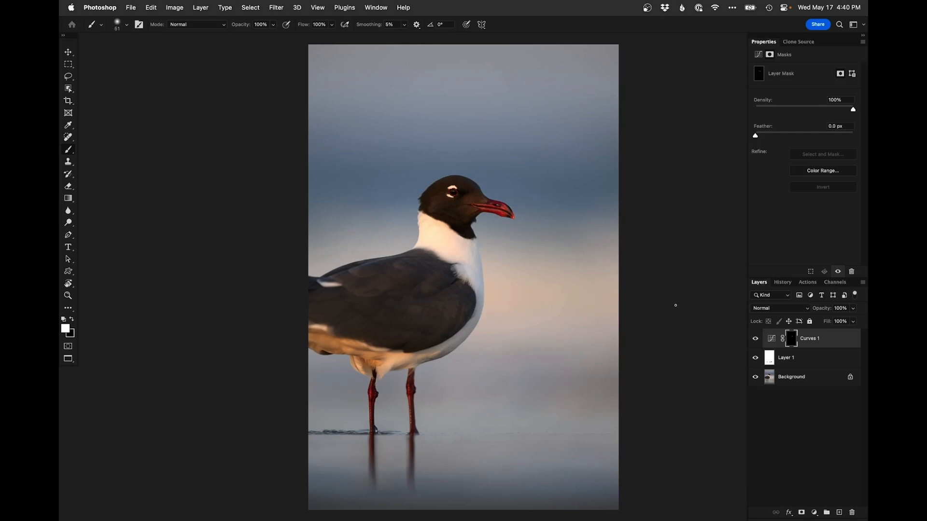
key("f")
key("f")
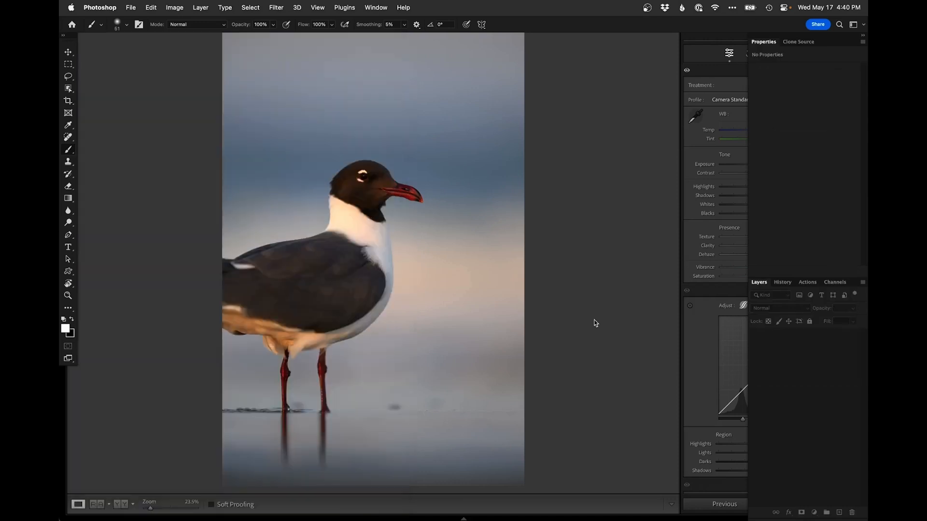
In Lightroom Classic's grid, select the six edited photos and compare them in Survey view
key("g")
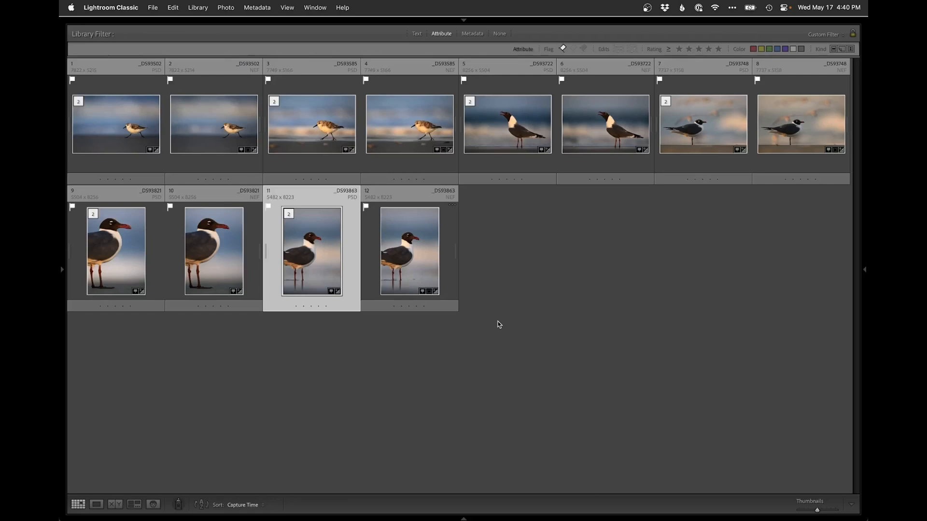
left_click(116, 252, "super")
left_click(127, 116, "super")
left_click(313, 123, "super")
left_click(508, 120, "super")
left_click(706, 124, "super")
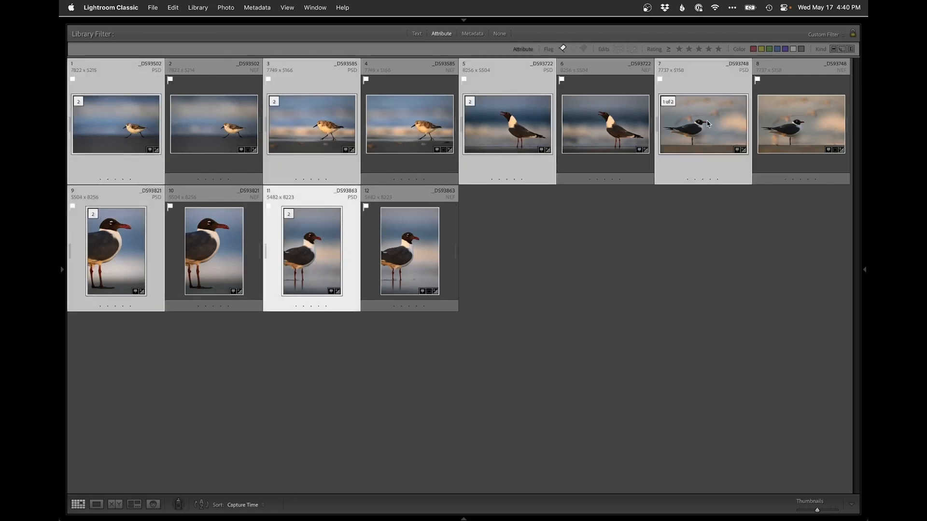
key("n")
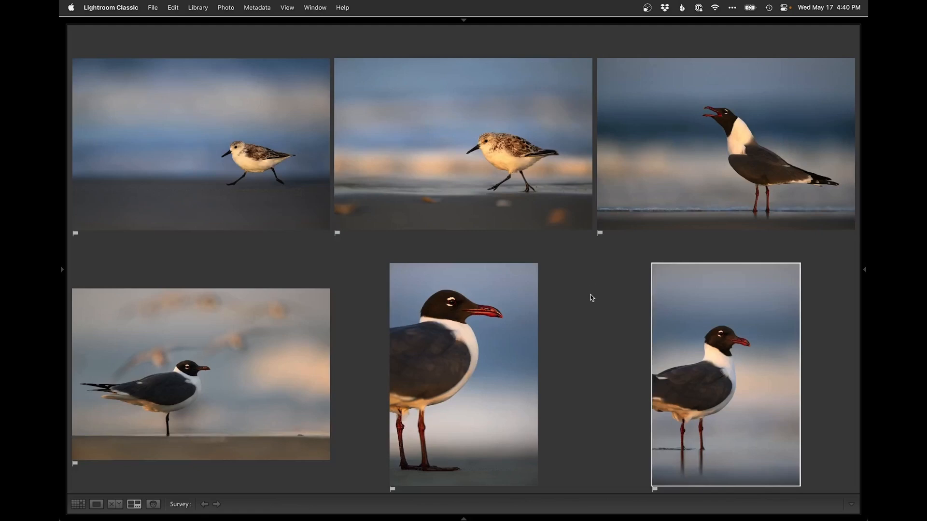